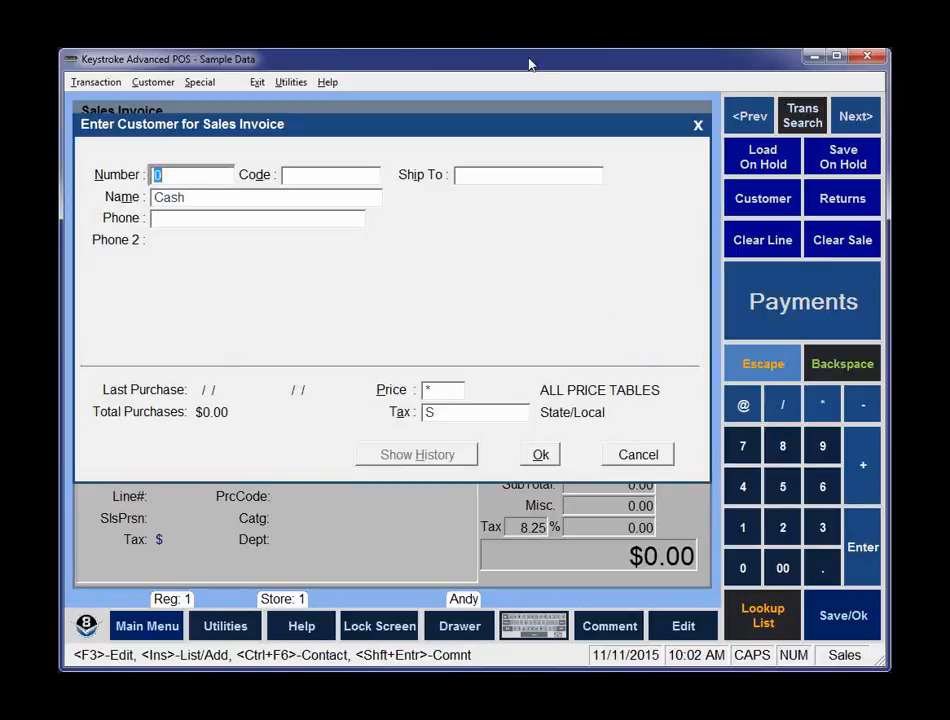
Start a closeout and use Update to set register 1's next closeout starting date to 11/11/15 at 0:00 am.
{"action": "left_click", "coordinate": [201, 86]}
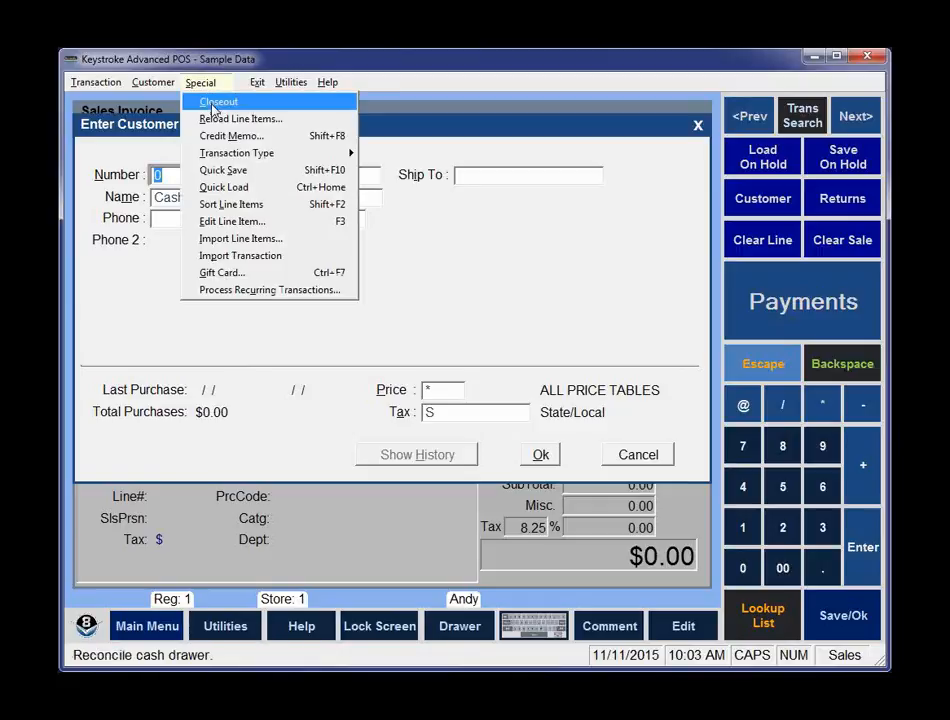
{"action": "left_click", "coordinate": [214, 104]}
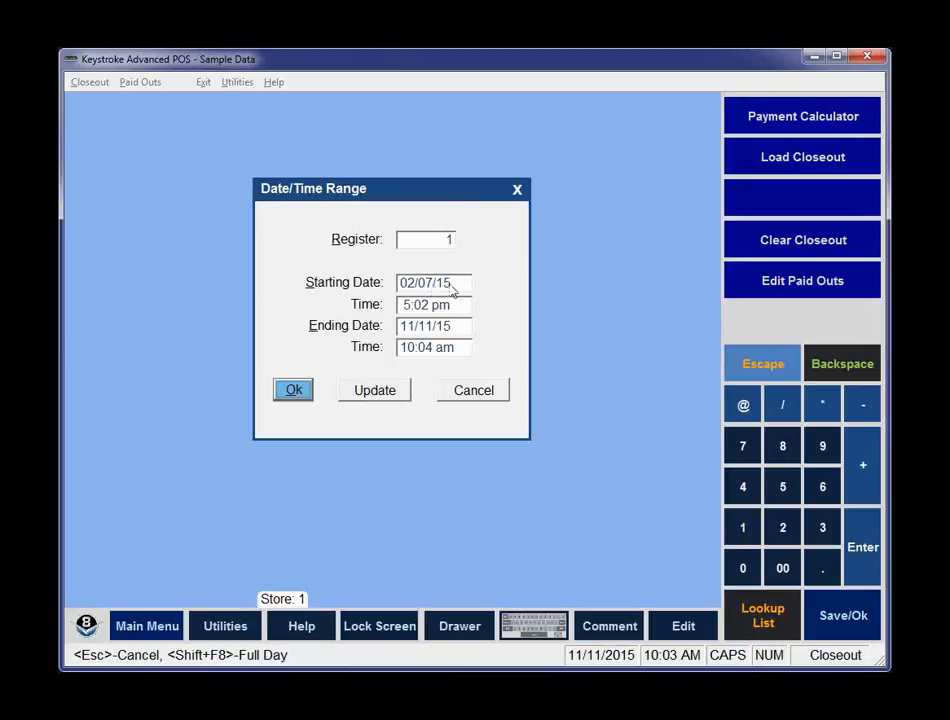
{"action": "left_click", "coordinate": [430, 325]}
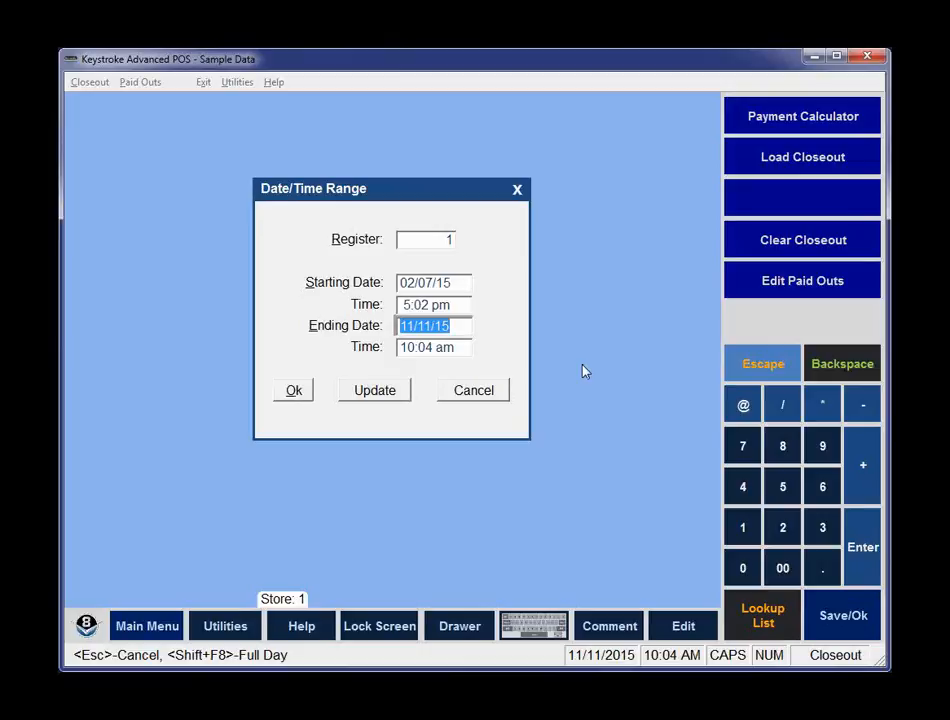
{"action": "key", "text": "Tab"}
{"action": "type", "text": "0"}
{"action": "key", "text": "Tab"}
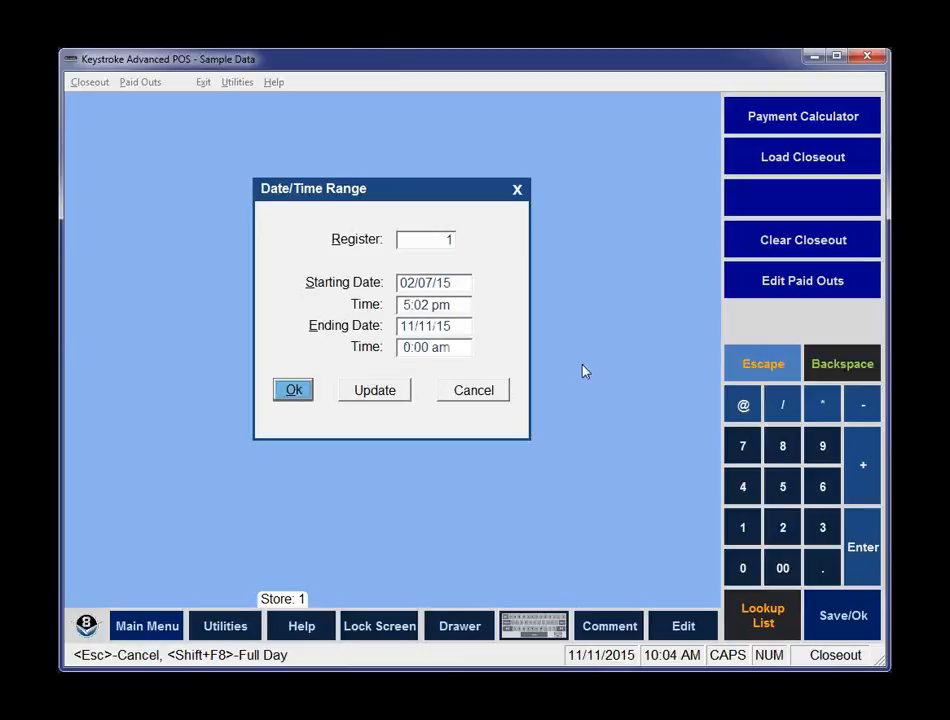
{"action": "key", "text": "Tab"}
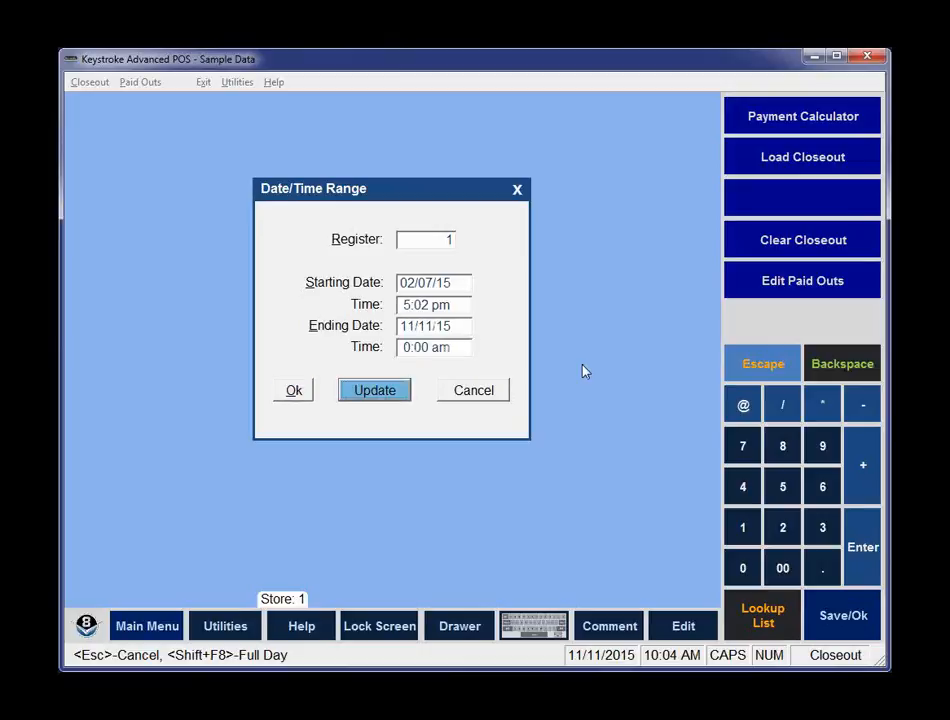
{"action": "key", "text": "Return"}
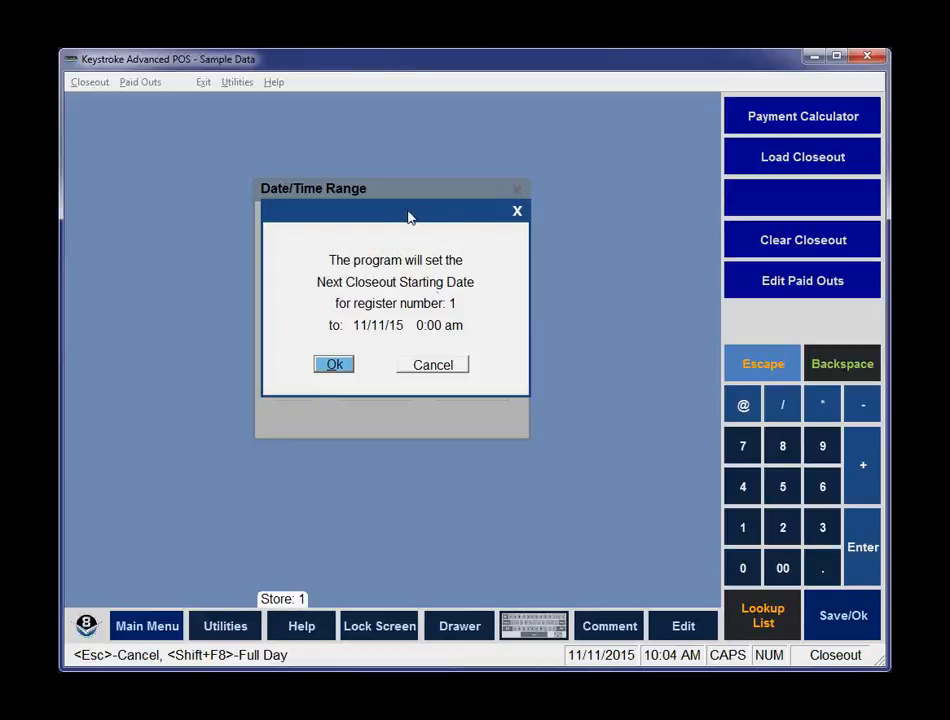
{"action": "left_click_drag", "start_coordinate": [408, 217], "coordinate": [475, 366]}
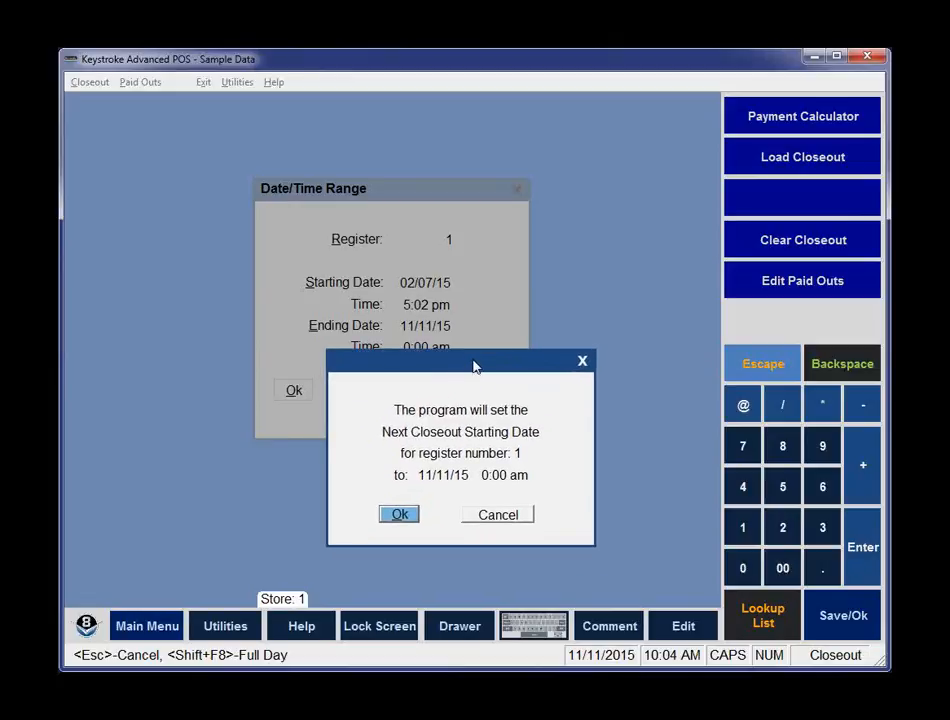
{"action": "left_click_drag", "start_coordinate": [475, 366], "coordinate": [426, 267]}
{"action": "left_click", "coordinate": [360, 418]}
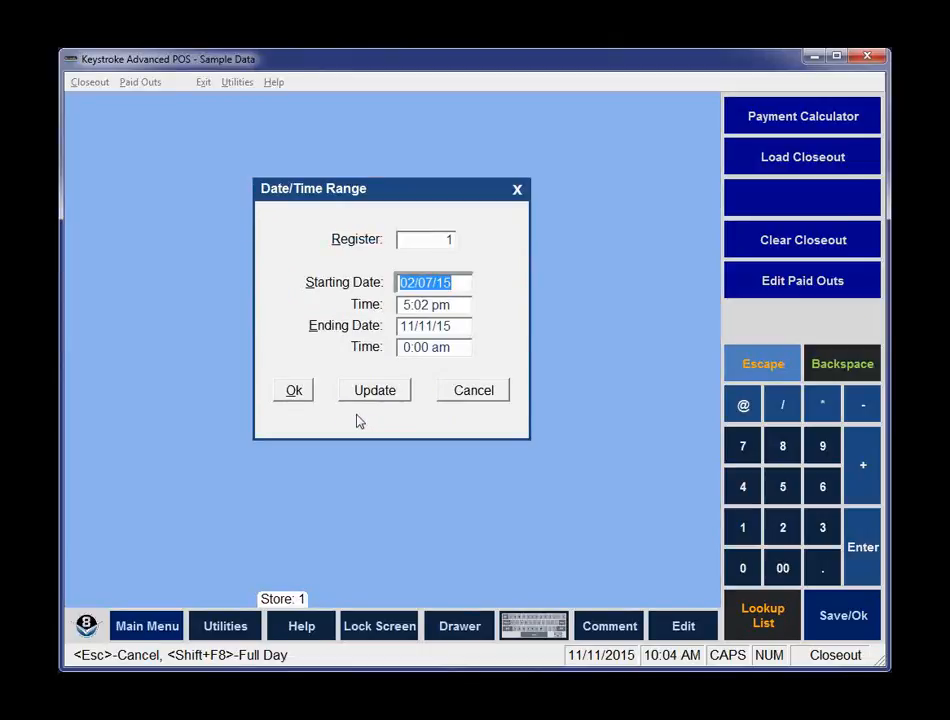
Leave the closeout screen and return to the Sales Manager.
{"action": "key", "text": "Escape"}
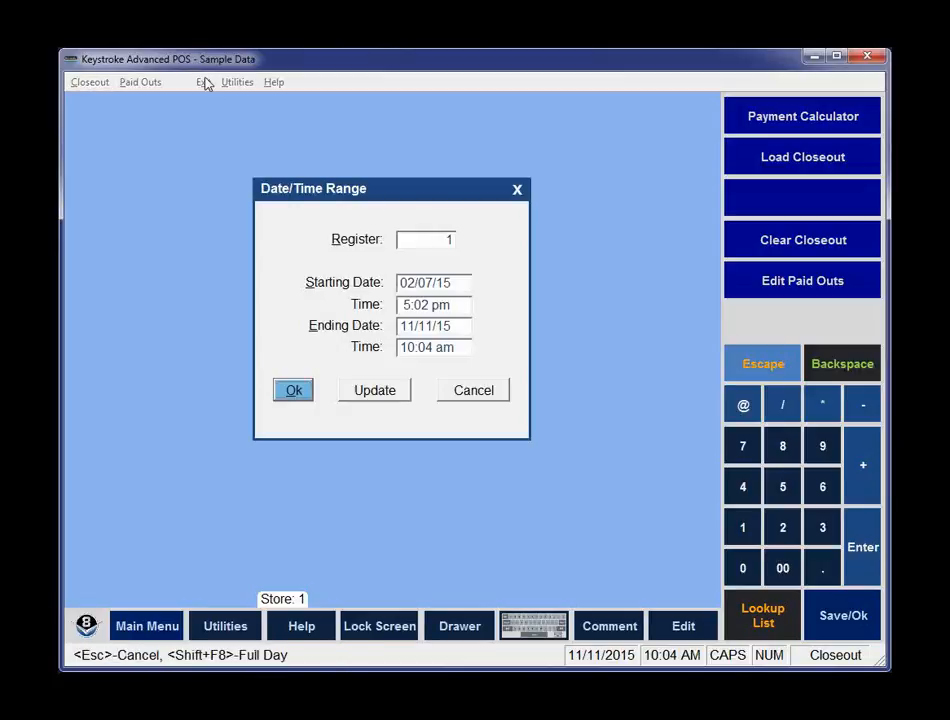
{"action": "key", "text": "Return"}
{"action": "left_click", "coordinate": [204, 83]}
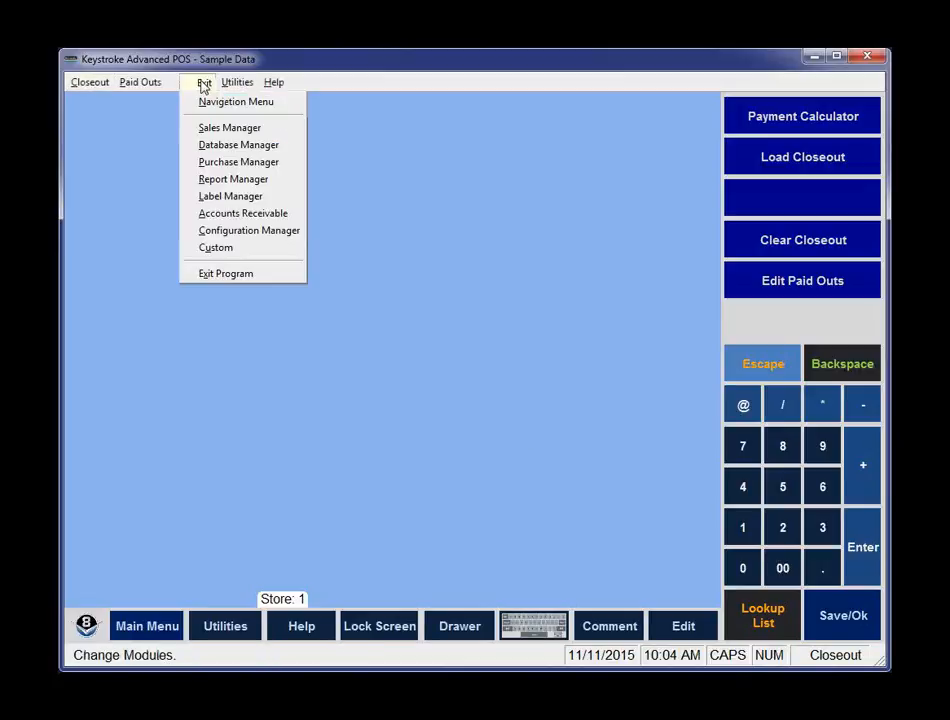
{"action": "left_click", "coordinate": [218, 128]}
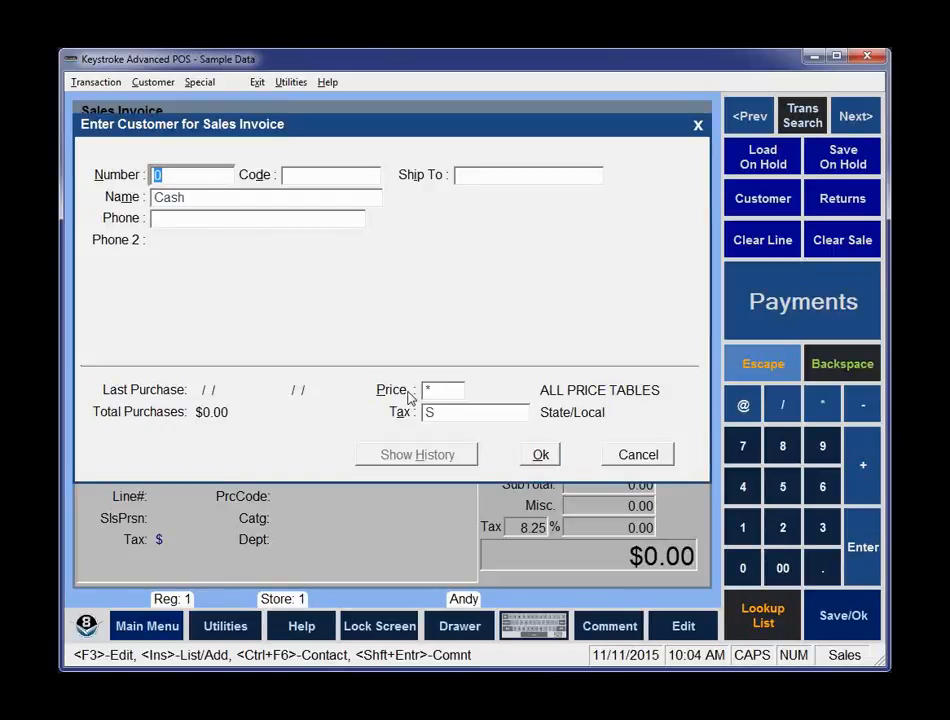
Start a cash-customer sales invoice and add item 123 with a quantity of 50.
{"action": "key", "text": "Return"}
{"action": "key", "text": "F10"}
{"action": "type", "text": "123"}
{"action": "key", "text": "Return"}
{"action": "type", "text": "50"}
{"action": "key", "text": "Return"}
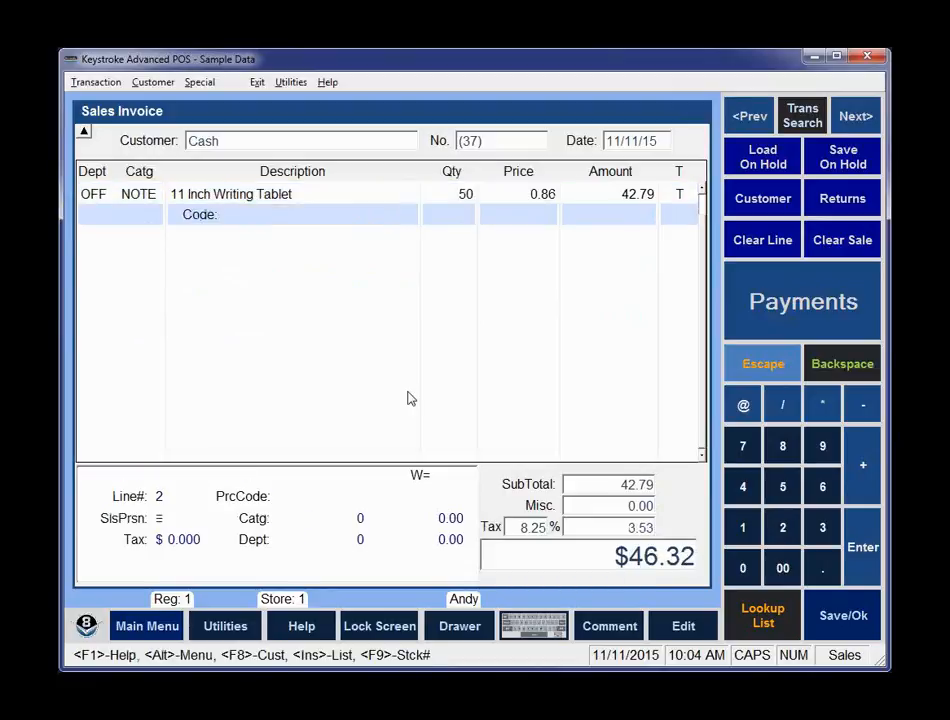
Pay the invoice in full with cash and save it without printing.
{"action": "key", "text": "F10"}
{"action": "key", "text": "Return"}
{"action": "key", "text": "Return"}
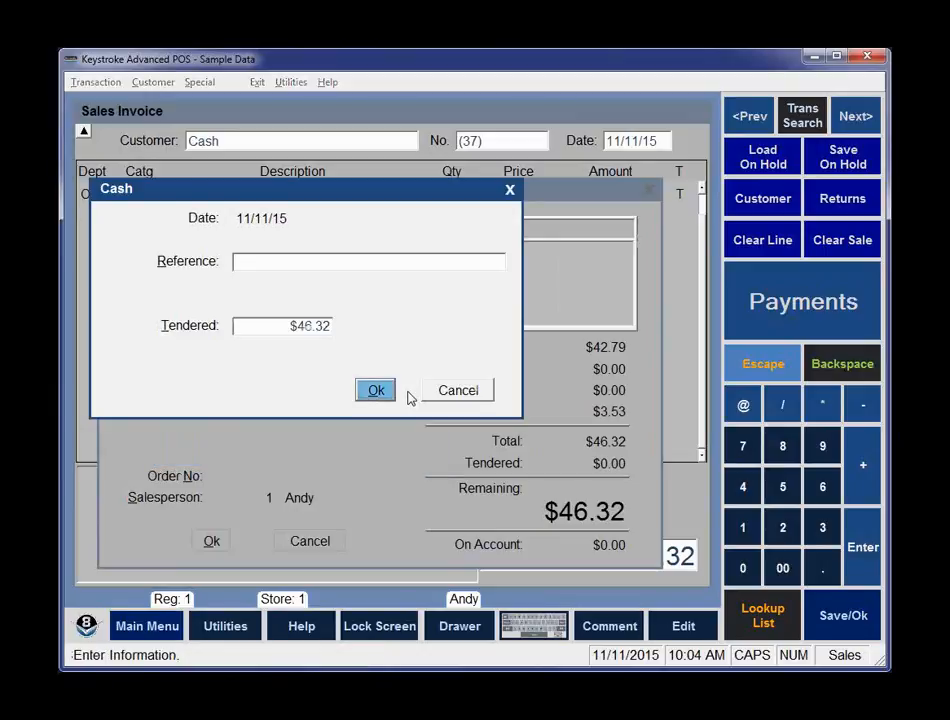
{"action": "key", "text": "Return"}
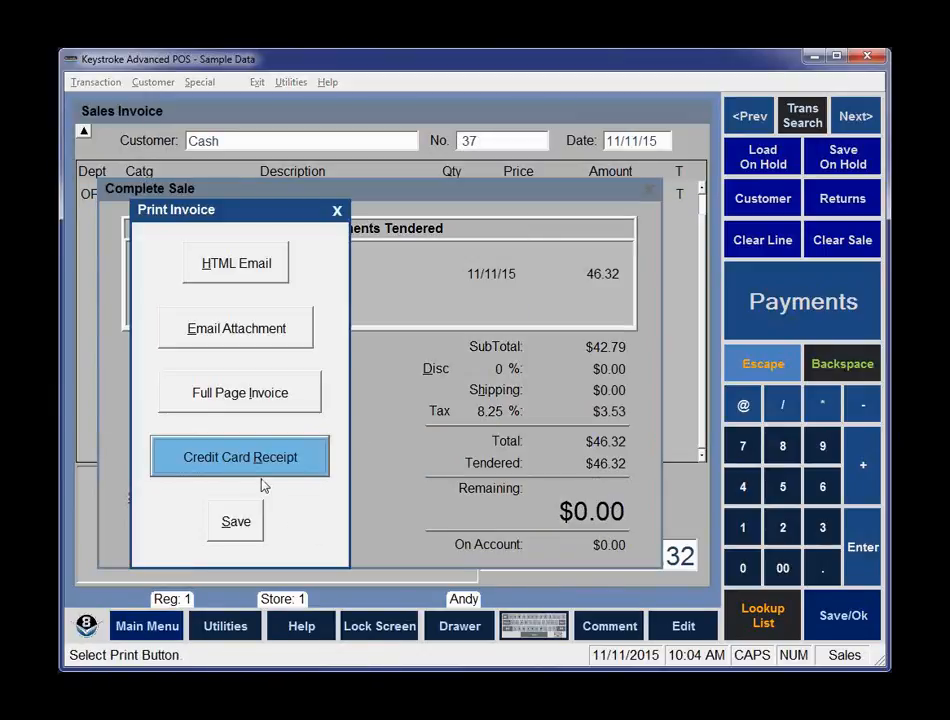
{"action": "left_click", "coordinate": [236, 522]}
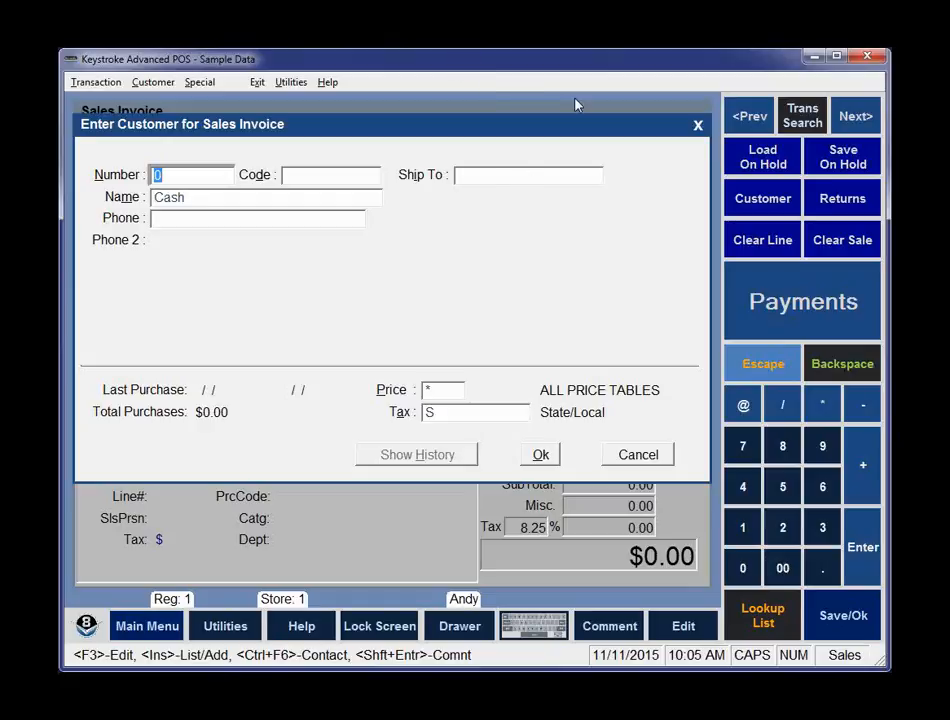
Open the closeout for register 1 using the default date and time range.
{"action": "left_click", "coordinate": [199, 82]}
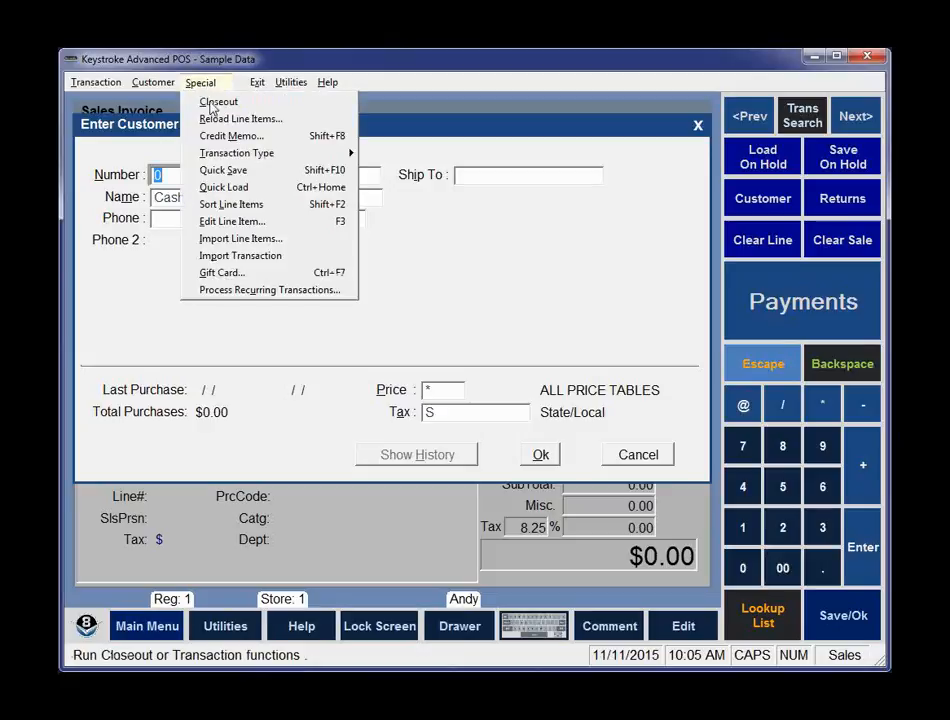
{"action": "left_click", "coordinate": [217, 102]}
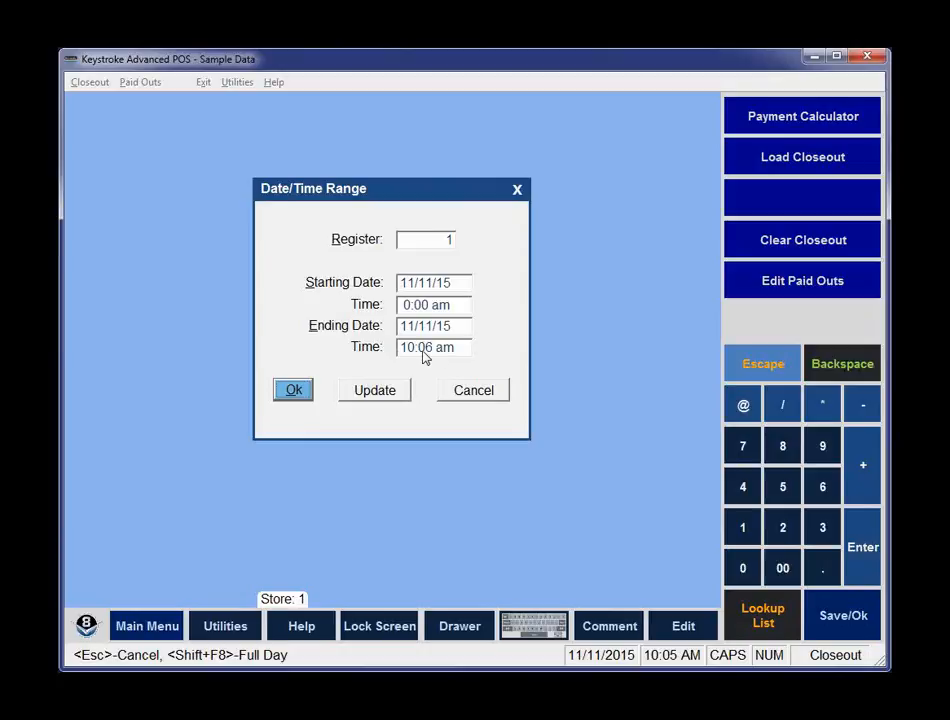
{"action": "left_click", "coordinate": [293, 392]}
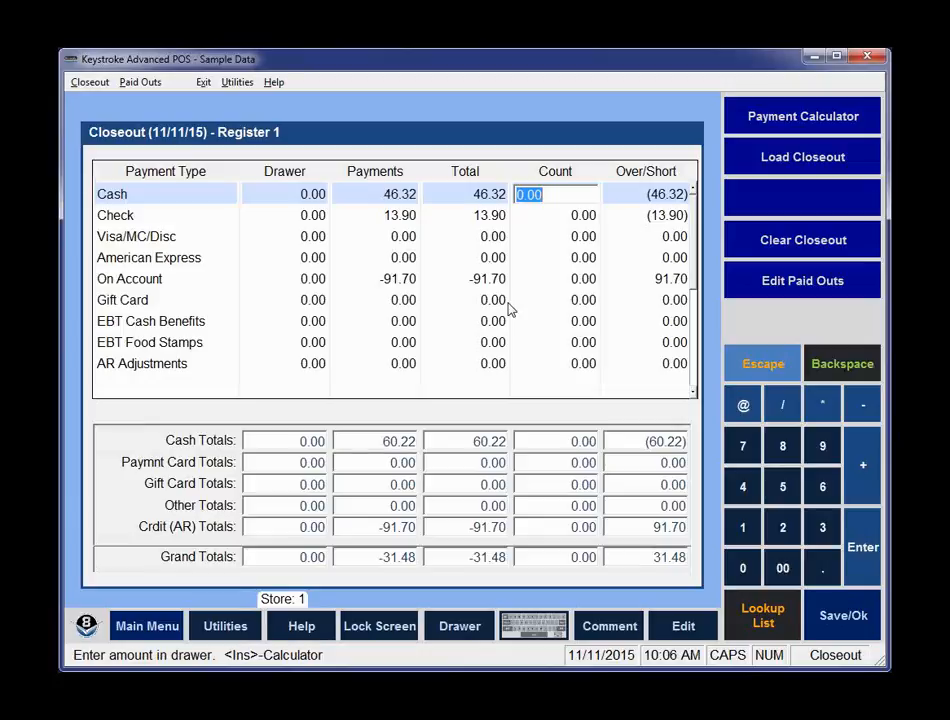
Examine the cash calculator and the Cash row's drawer and count fields in the closeout grid.
{"action": "key", "text": "Insert"}
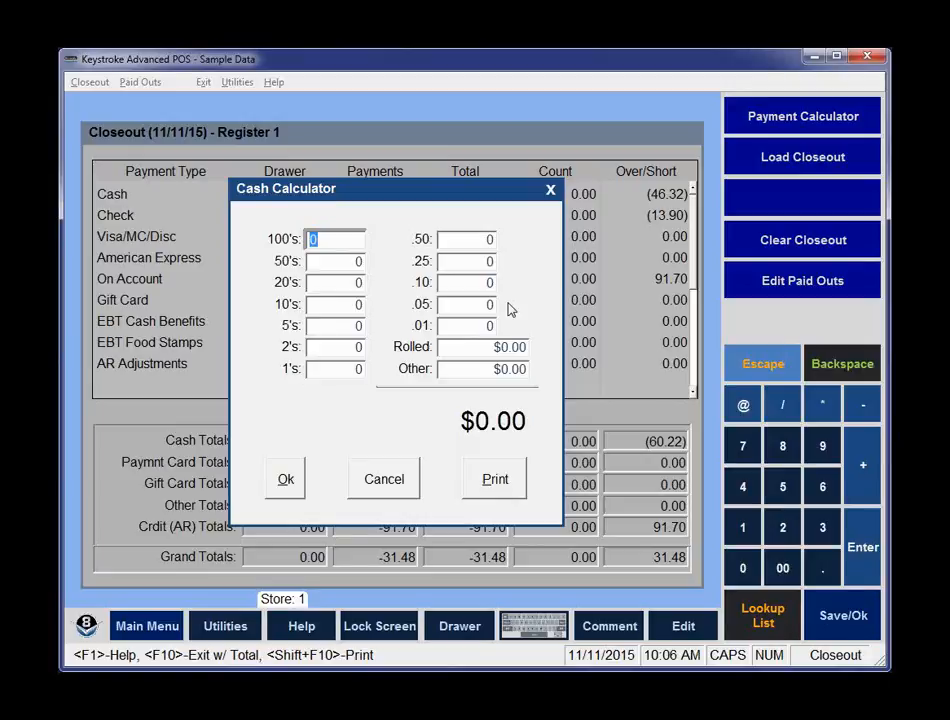
{"action": "key", "text": "Escape"}
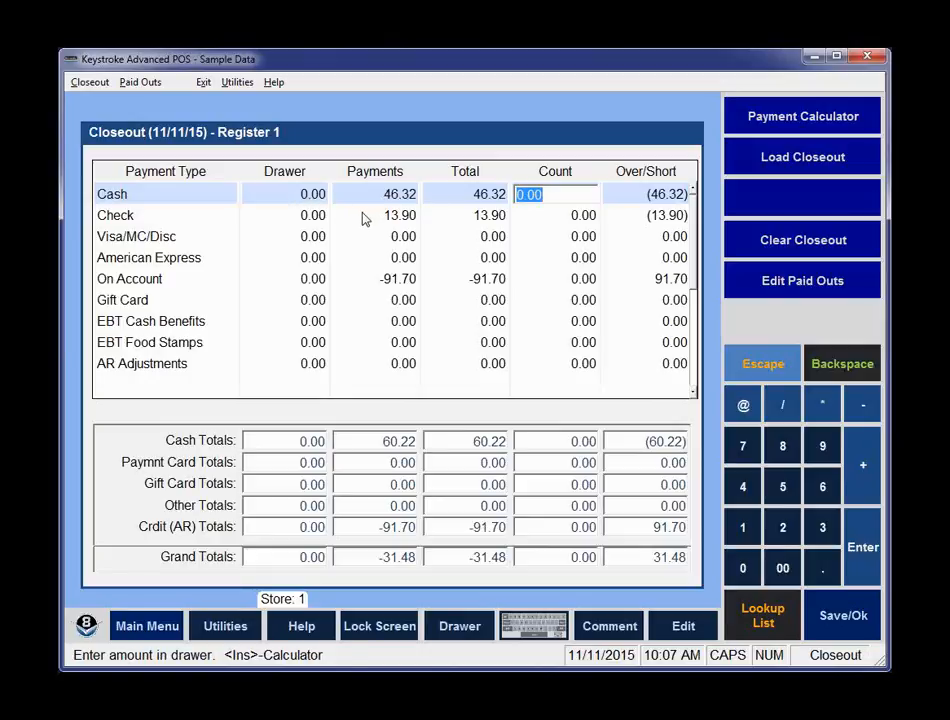
{"action": "key", "text": "shift+Tab"}
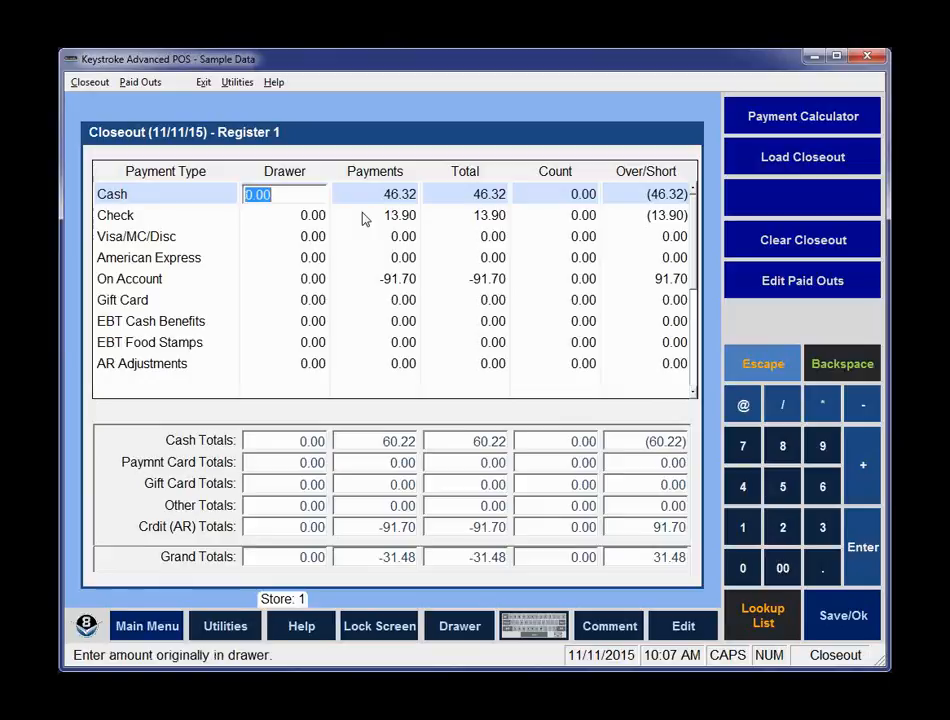
{"action": "key", "text": "Tab"}
{"action": "key", "text": "Tab"}
{"action": "key", "text": "Tab"}
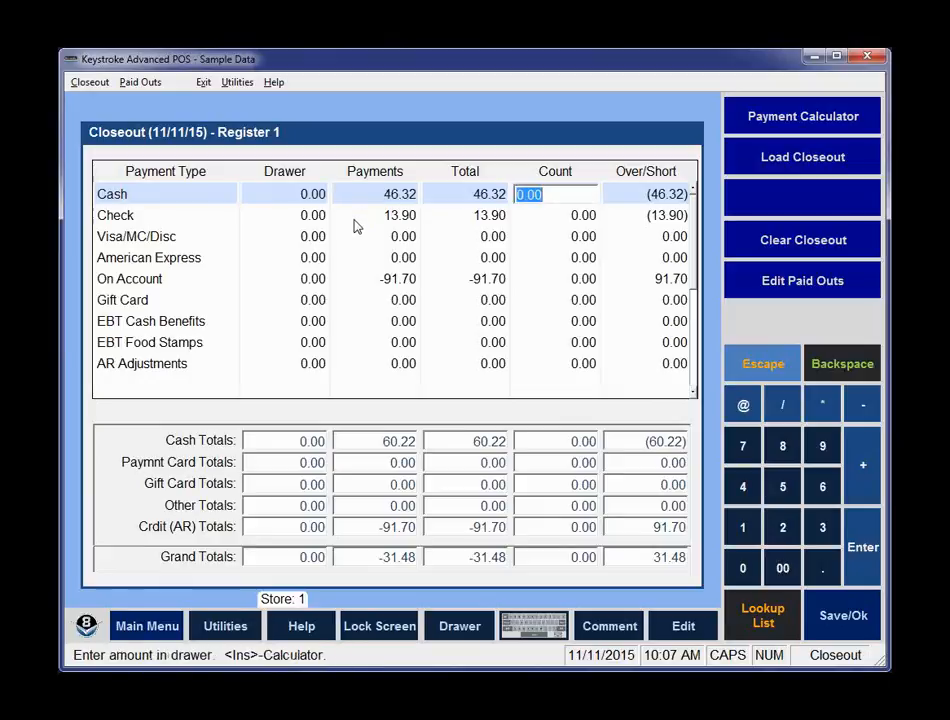
{"action": "key", "text": "shift+Tab"}
{"action": "key", "text": "shift+Tab"}
{"action": "key", "text": "shift+Tab"}
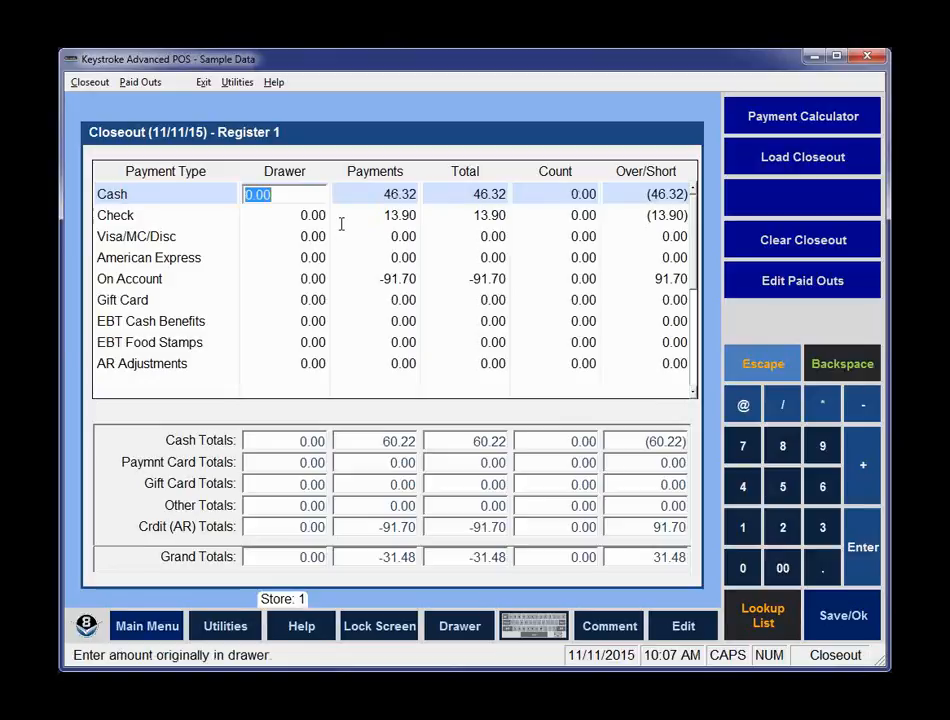
Enter 150 as the cash amount originally in the drawer and move to the cash count.
{"action": "left_click", "coordinate": [527, 193]}
{"action": "left_click", "coordinate": [277, 193]}
{"action": "type", "text": "150"}
{"action": "key", "text": "Return"}
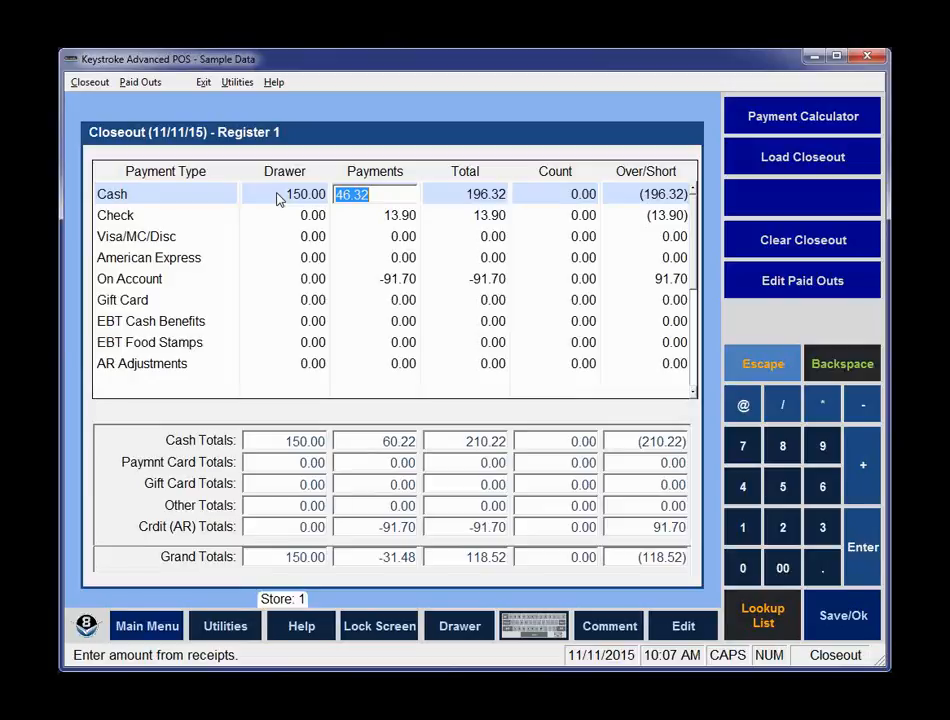
{"action": "key", "text": "Return"}
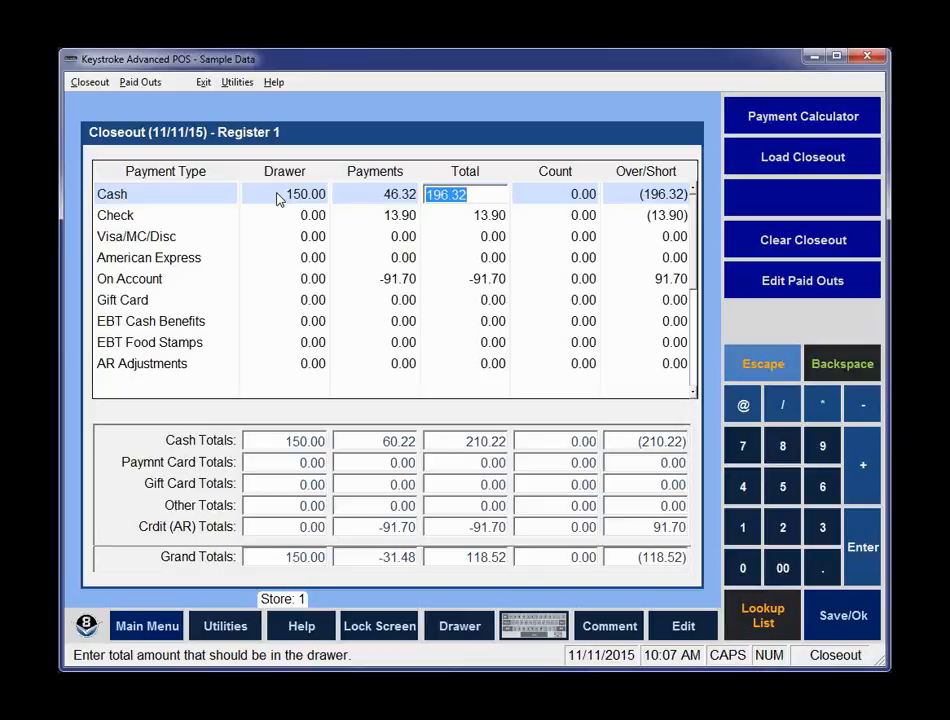
{"action": "key", "text": "Return"}
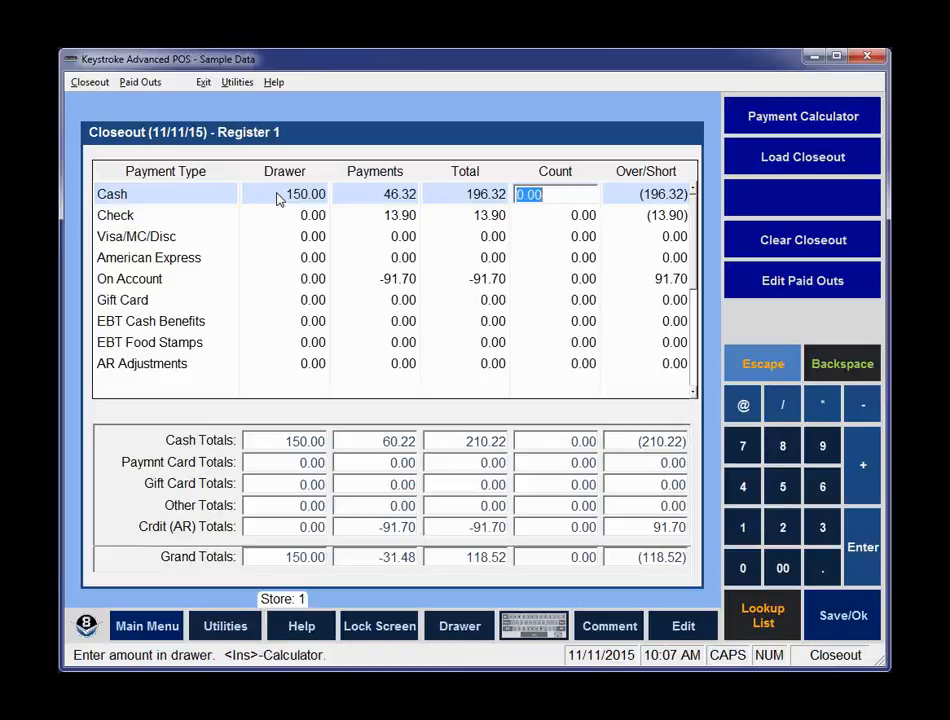
Open the cash calculator and count 6 twenties, 6 tens, 2 fives and 6 ones.
{"action": "key", "text": "Insert"}
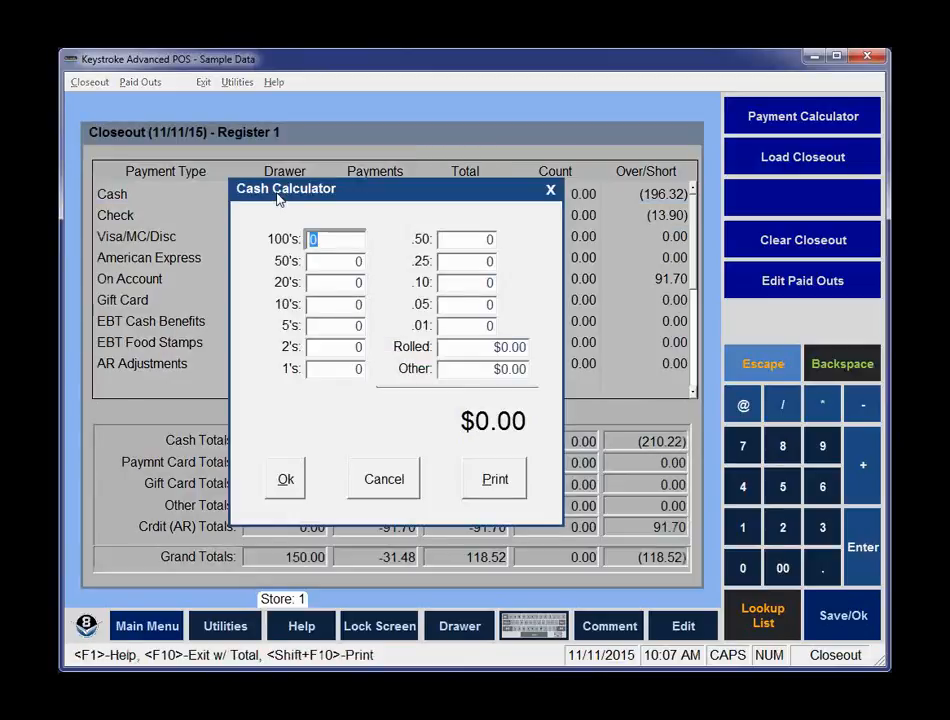
{"action": "key", "text": "Return"}
{"action": "key", "text": "Return"}
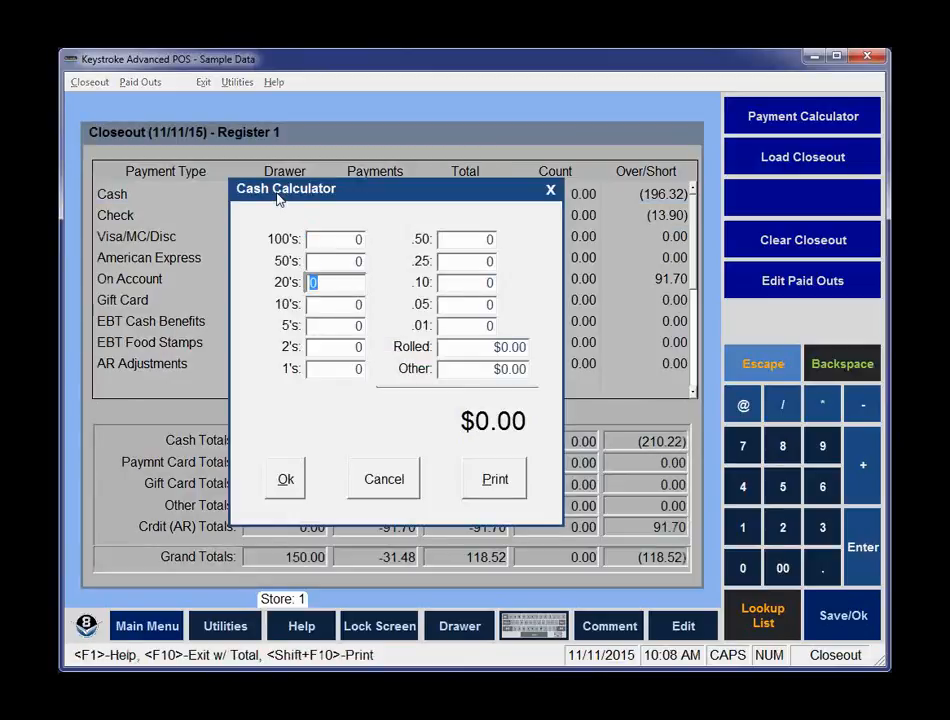
{"action": "type", "text": "6"}
{"action": "key", "text": "Return"}
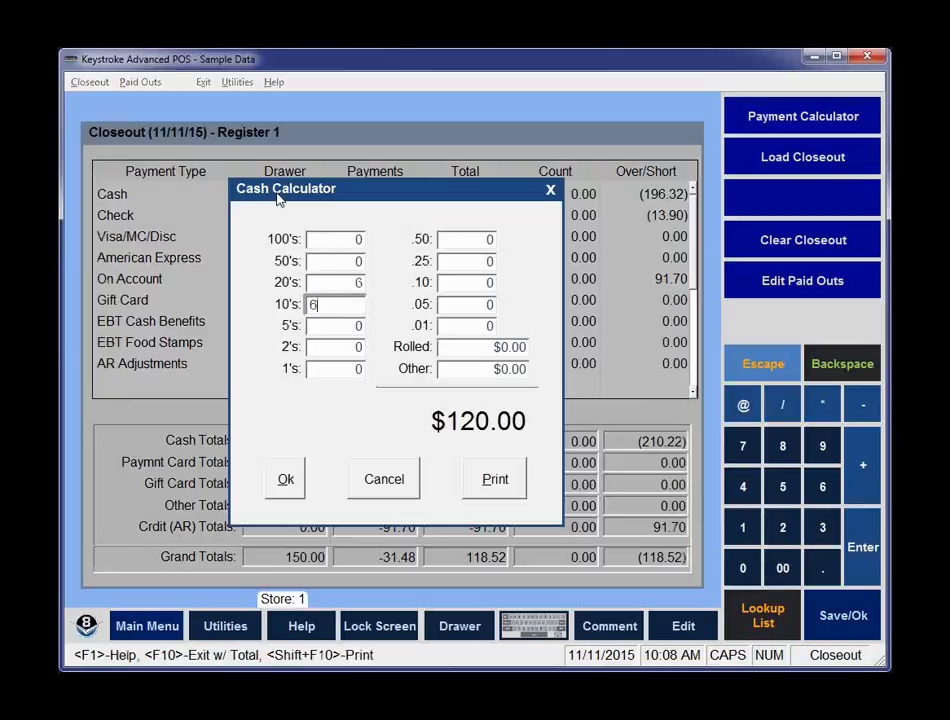
{"action": "type", "text": "6"}
{"action": "key", "text": "Return"}
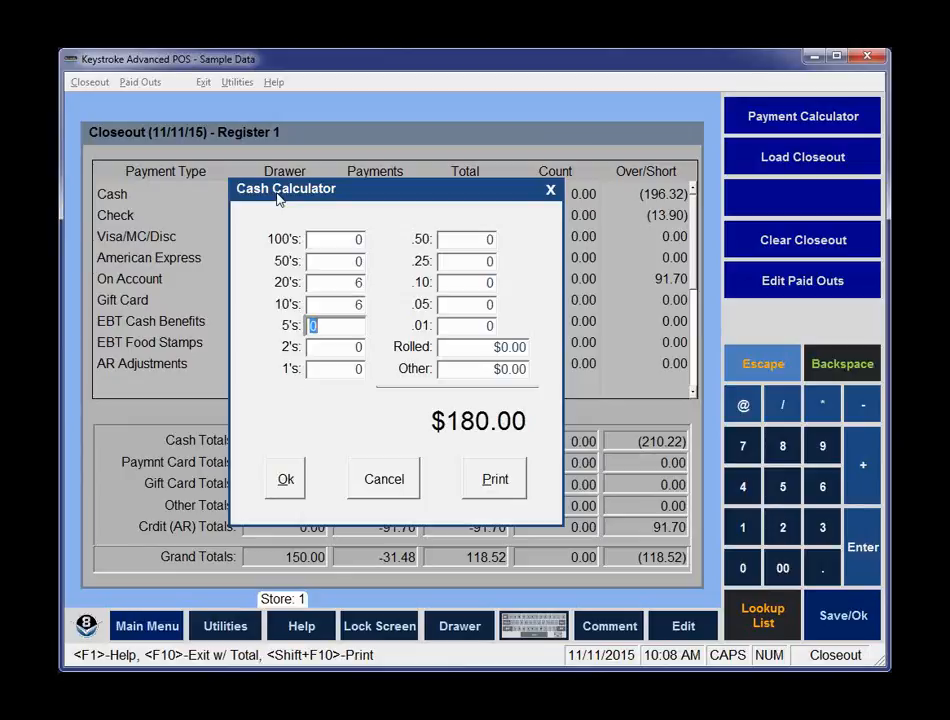
{"action": "type", "text": "2"}
{"action": "key", "text": "Return"}
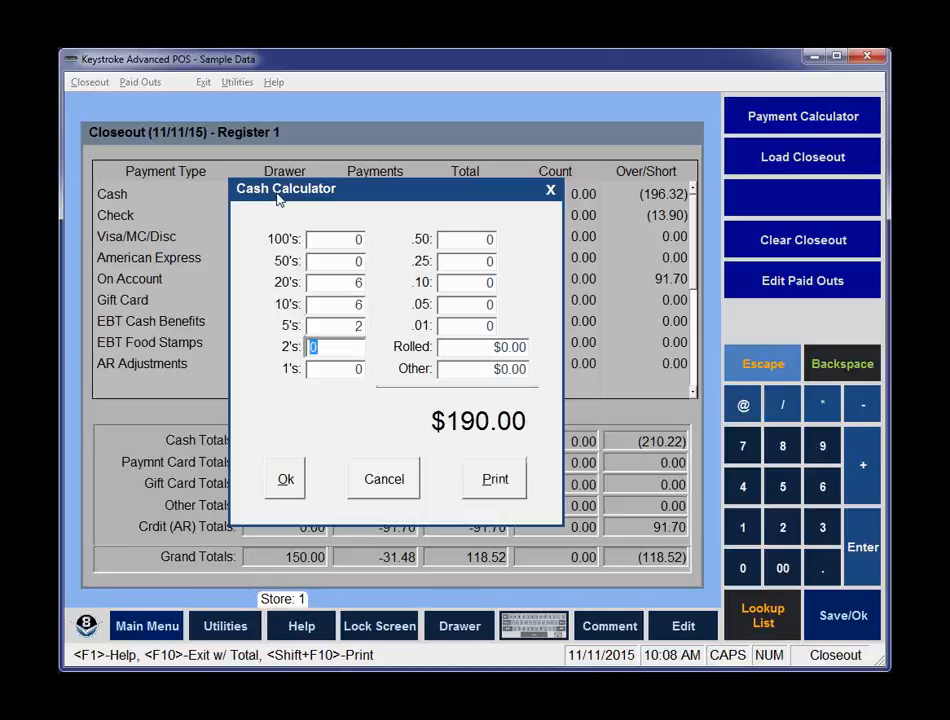
{"action": "key", "text": "Return"}
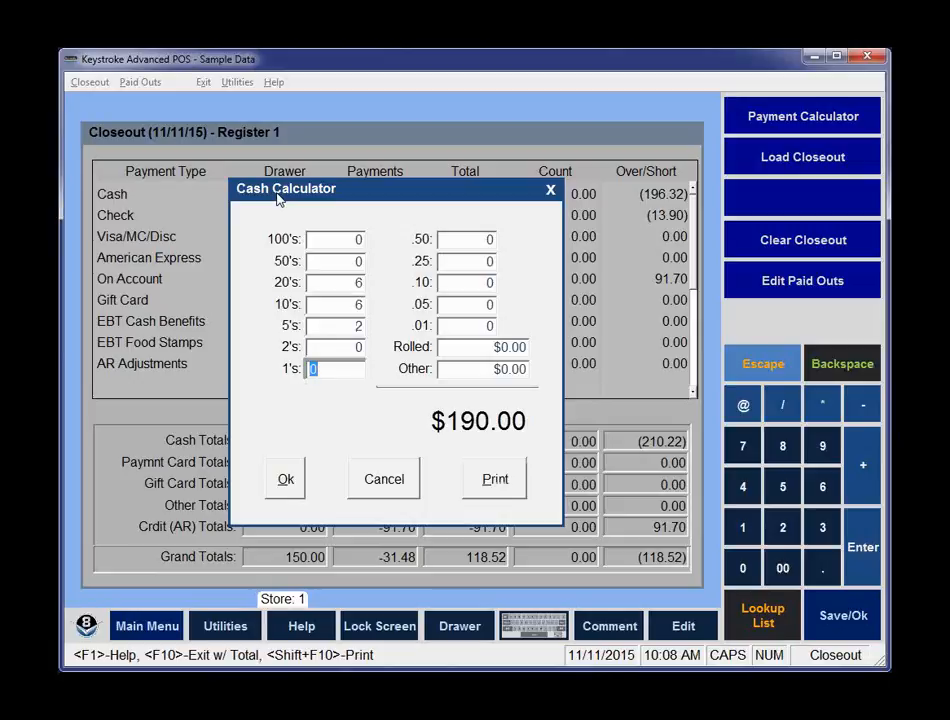
{"action": "type", "text": "6"}
{"action": "key", "text": "Return"}
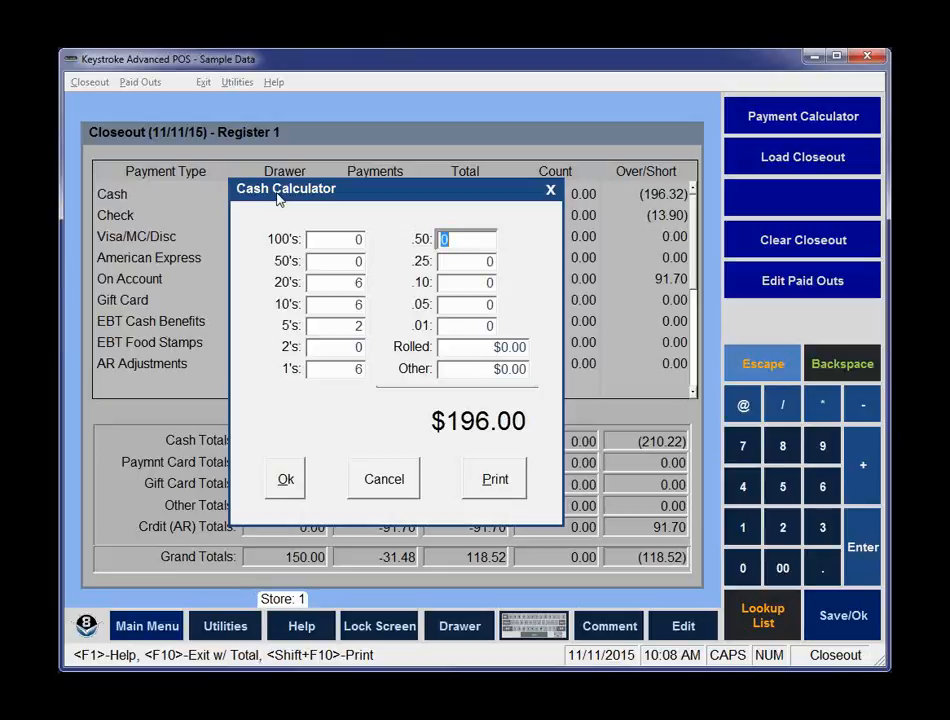
Count 5 quarters and 5 nickels in the cash calculator.
{"action": "key", "text": "Return"}
{"action": "type", "text": "1"}
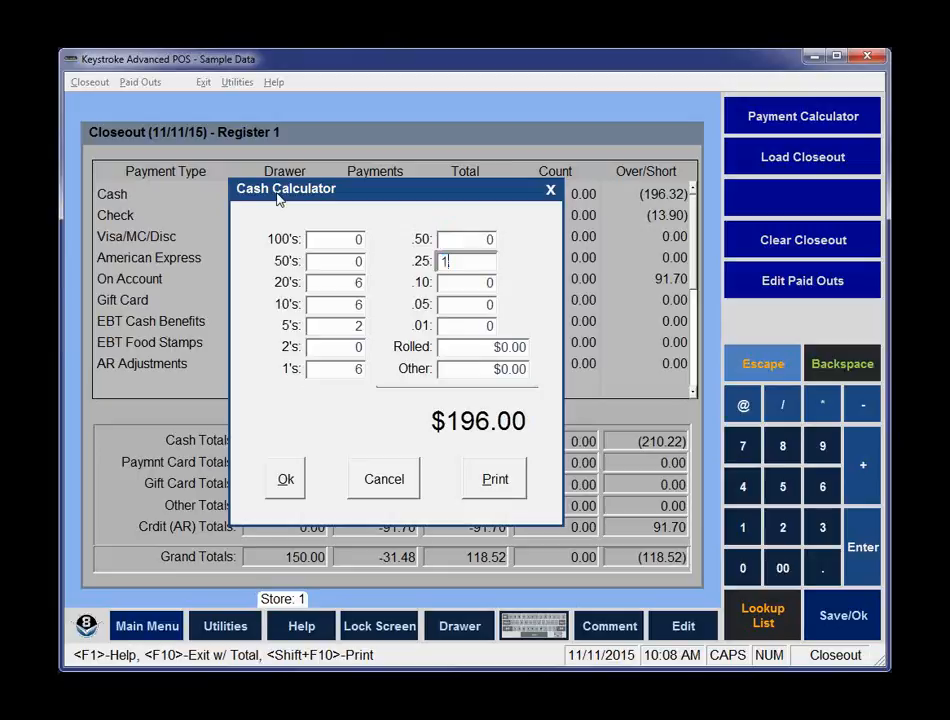
{"action": "key", "text": "Return"}
{"action": "key", "text": "shift+Tab"}
{"action": "type", "text": "5"}
{"action": "key", "text": "Return"}
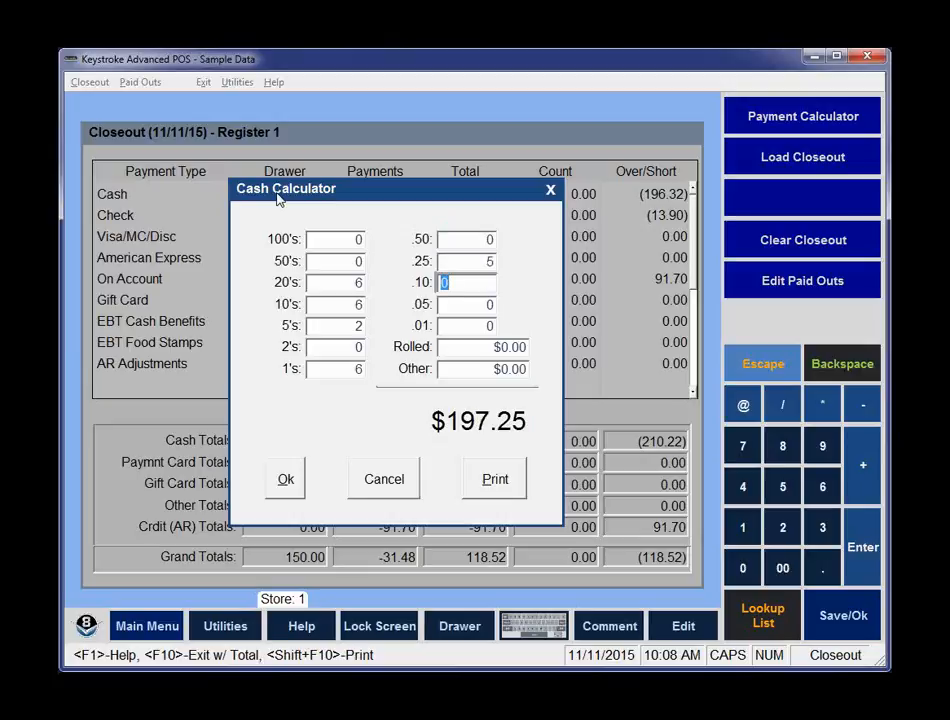
{"action": "key", "text": "Return"}
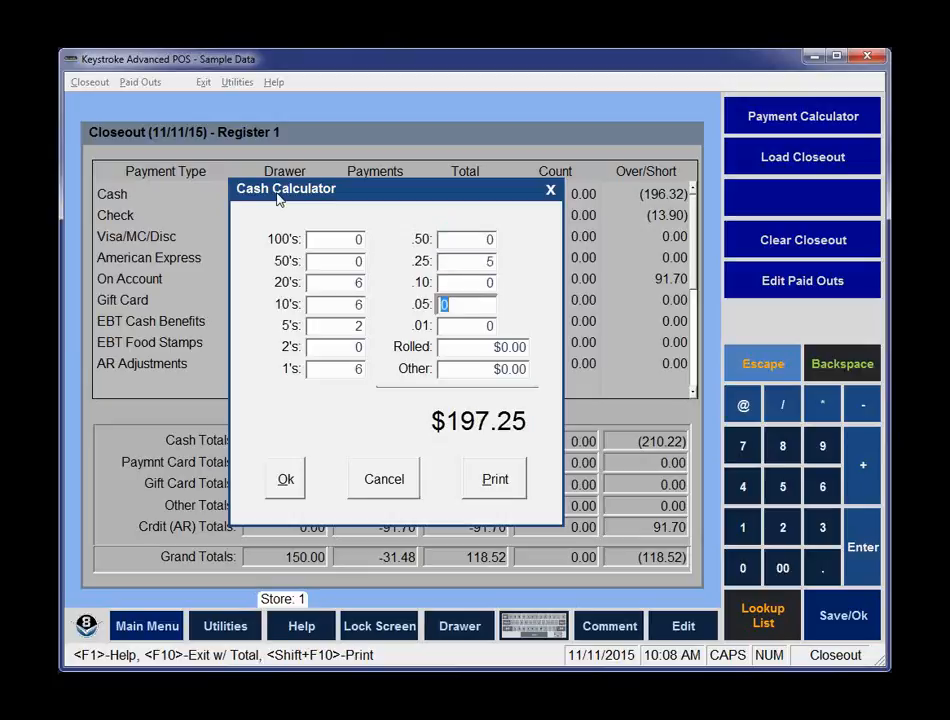
{"action": "type", "text": "5"}
{"action": "key", "text": "Return"}
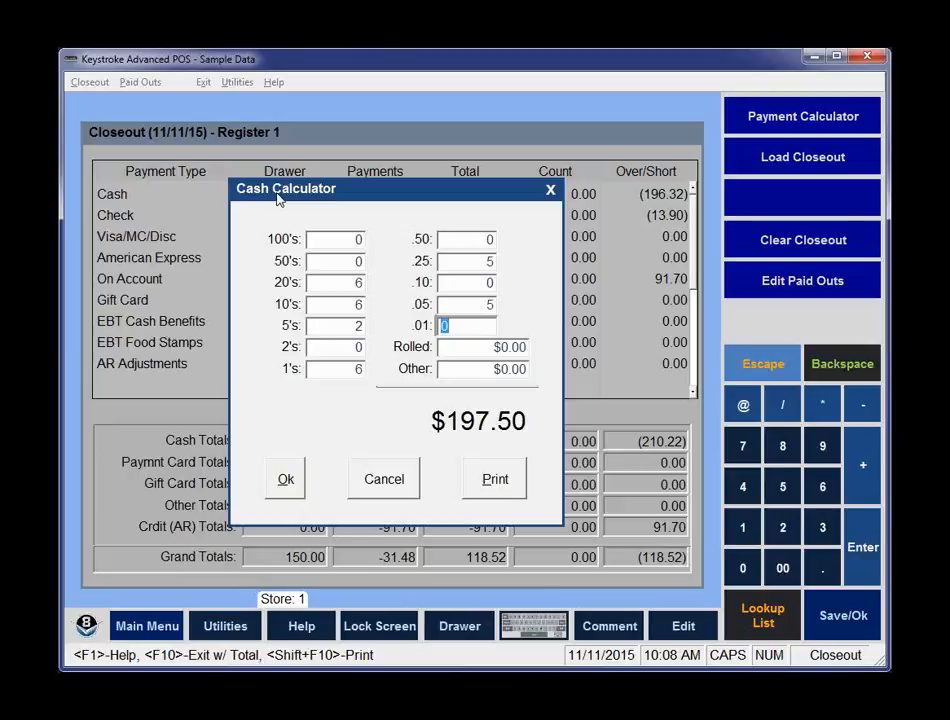
Enter 0.50 as the rolled coins amount in the cash calculator.
{"action": "type", "text": "1"}
{"action": "key", "text": "BackSpace"}
{"action": "type", "text": "50"}
{"action": "key", "text": "BackSpace"}
{"action": "key", "text": "BackSpace"}
{"action": "key", "text": "Tab"}
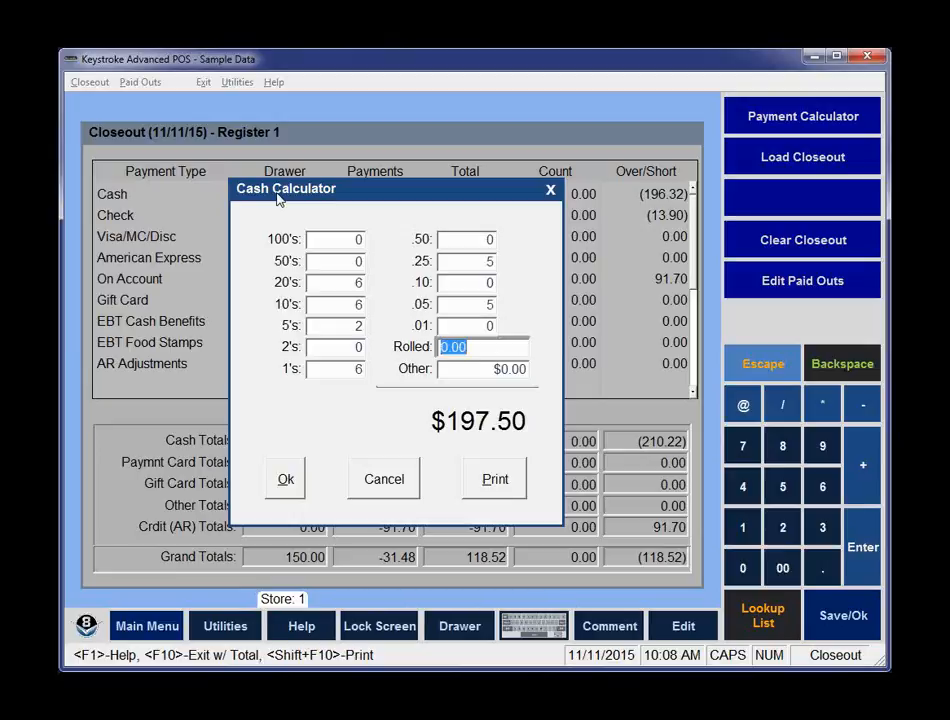
{"action": "type", "text": ".50"}
{"action": "key", "text": "Tab"}
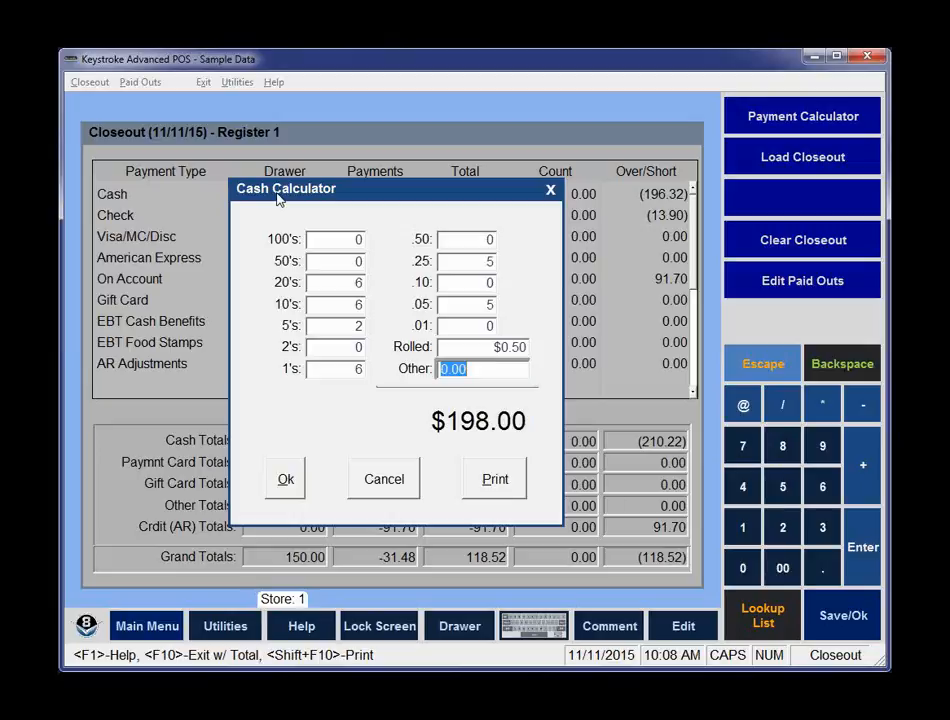
Count 12 pennies and apply the calculator total as the Cash count.
{"action": "key", "text": "Up"}
{"action": "key", "text": "Up"}
{"action": "type", "text": "12"}
{"action": "key", "text": "Tab"}
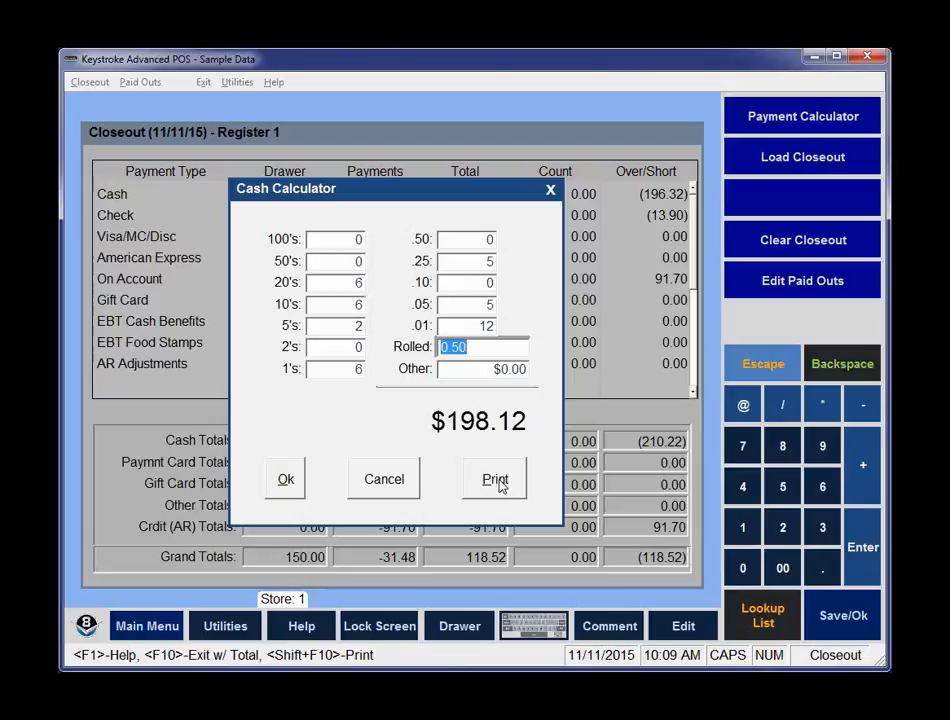
{"action": "left_click", "coordinate": [288, 481]}
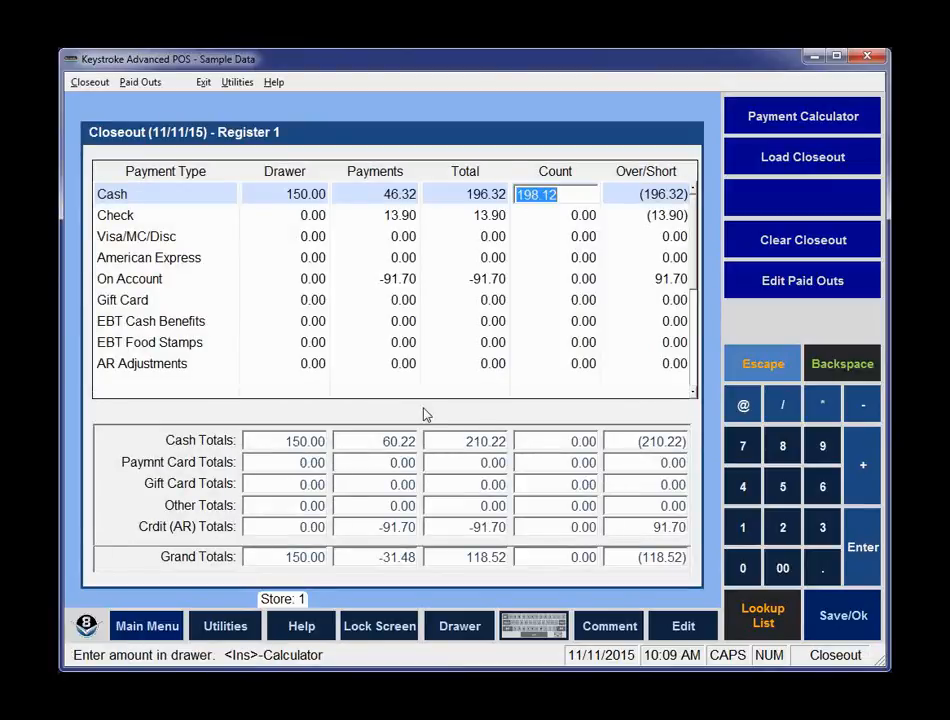
{"action": "key", "text": "Return"}
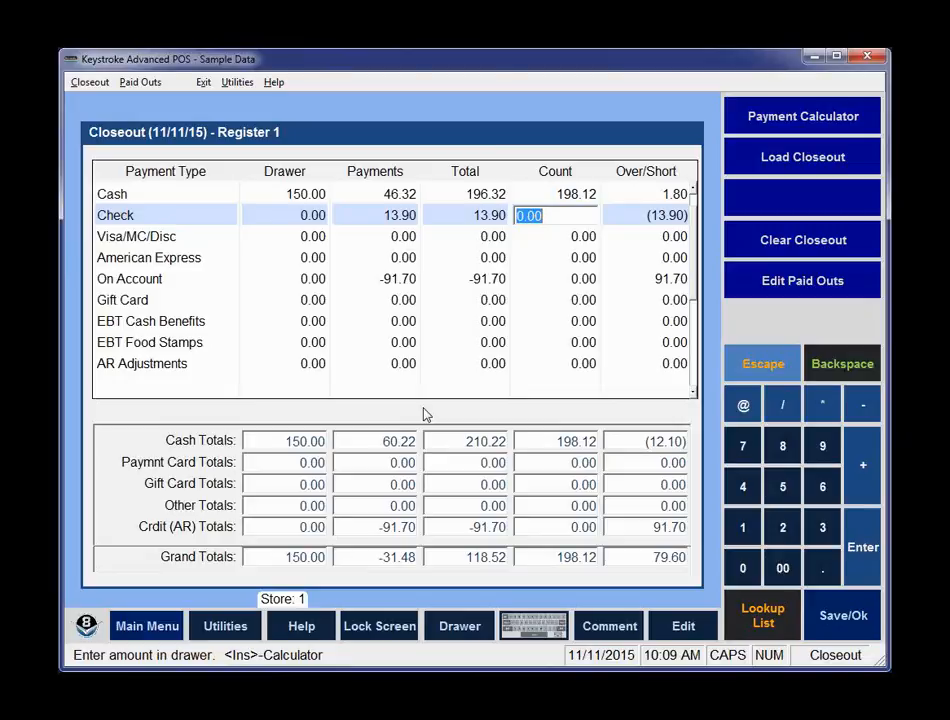
Open the check calculator for the Check count and tick off the existing check 123.
{"action": "key", "text": "Insert"}
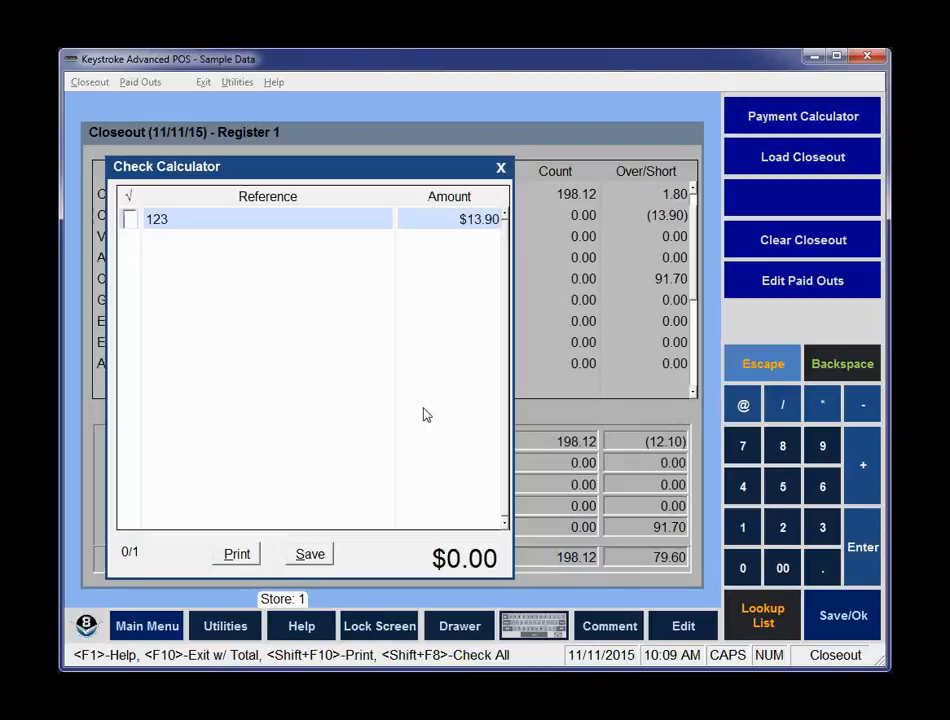
{"action": "key", "text": "space"}
{"action": "key", "text": "Up"}
{"action": "key", "text": "space"}
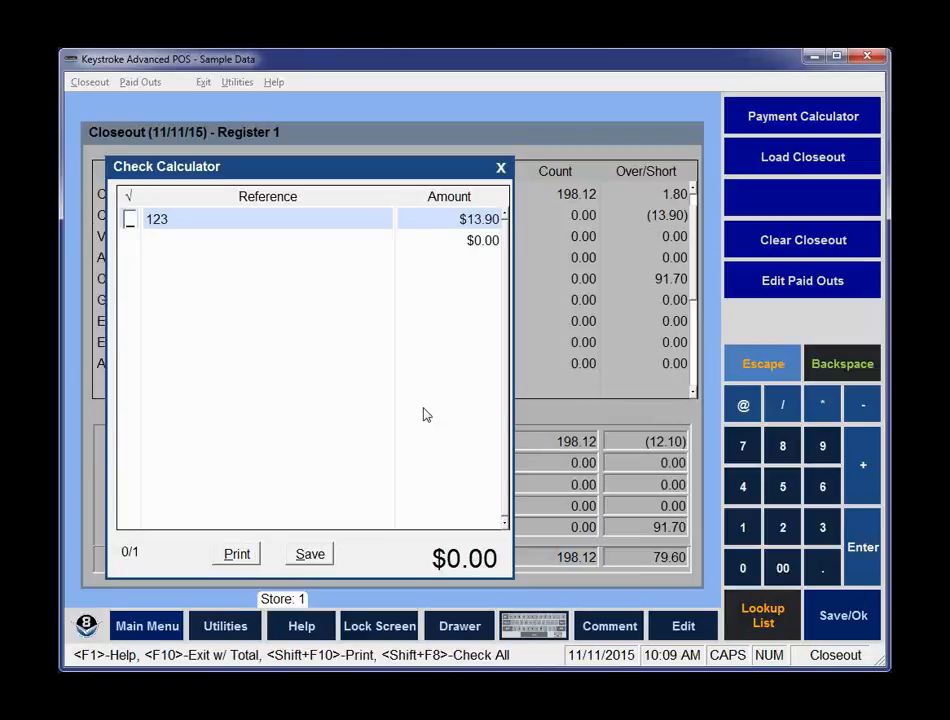
{"action": "key", "text": "space"}
{"action": "key", "text": "space"}
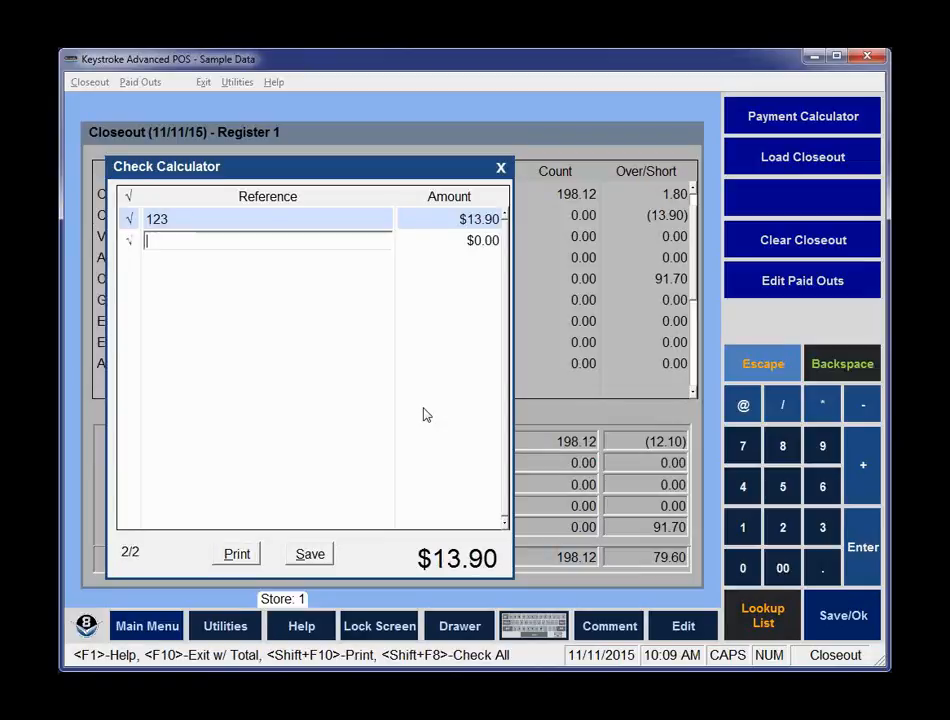
Add check 99458 for $20 and save the checks as the Check count.
{"action": "key", "text": "Left"}
{"action": "key", "text": "Right"}
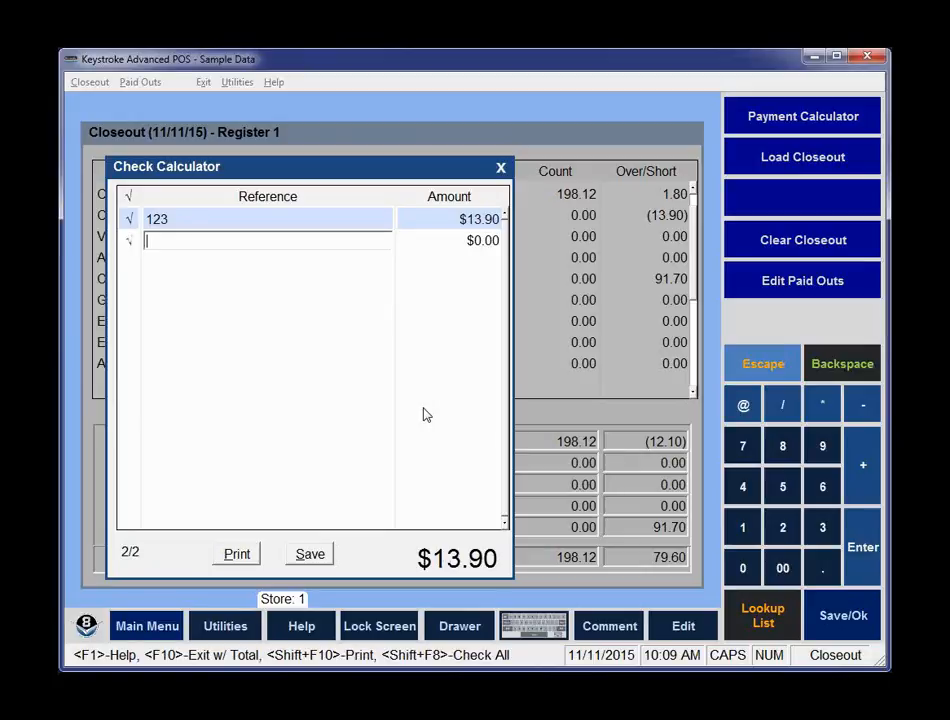
{"action": "type", "text": "99458"}
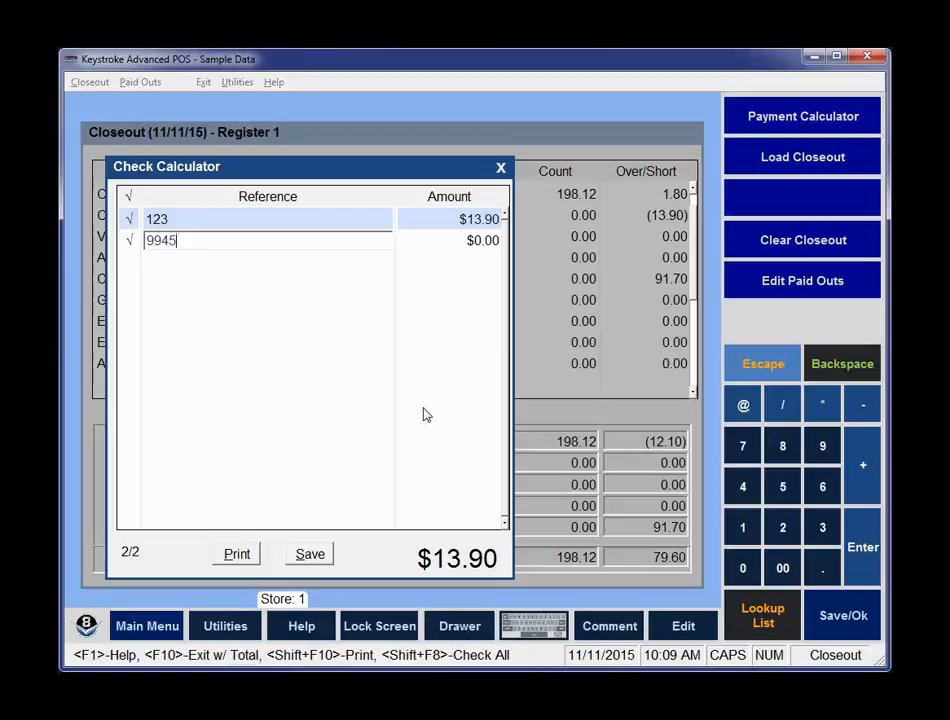
{"action": "key", "text": "Tab"}
{"action": "type", "text": "20"}
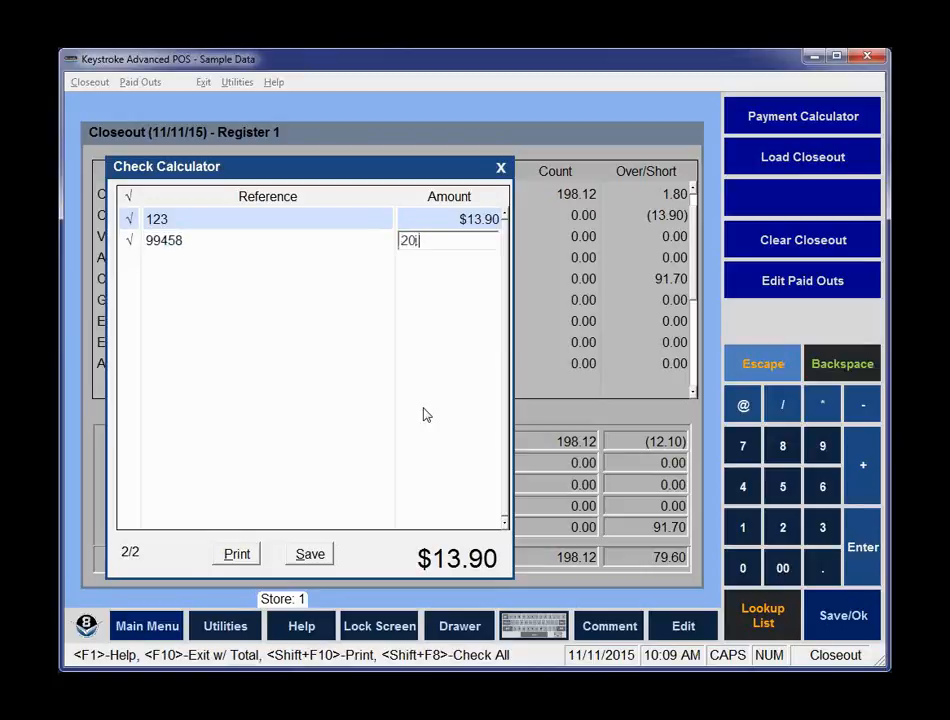
{"action": "key", "text": "Return"}
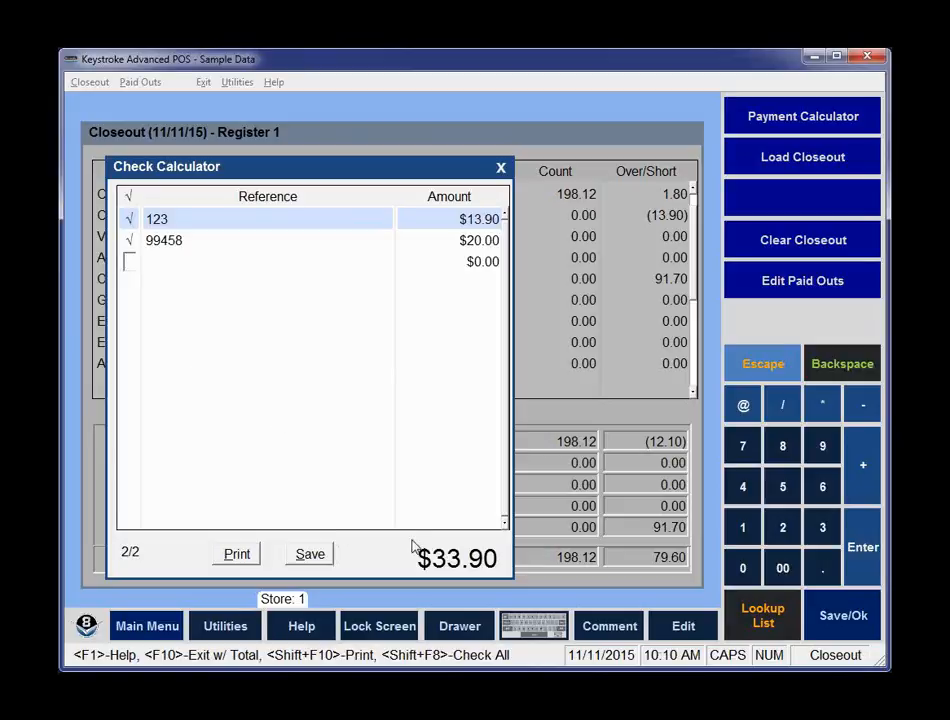
{"action": "left_click", "coordinate": [311, 557]}
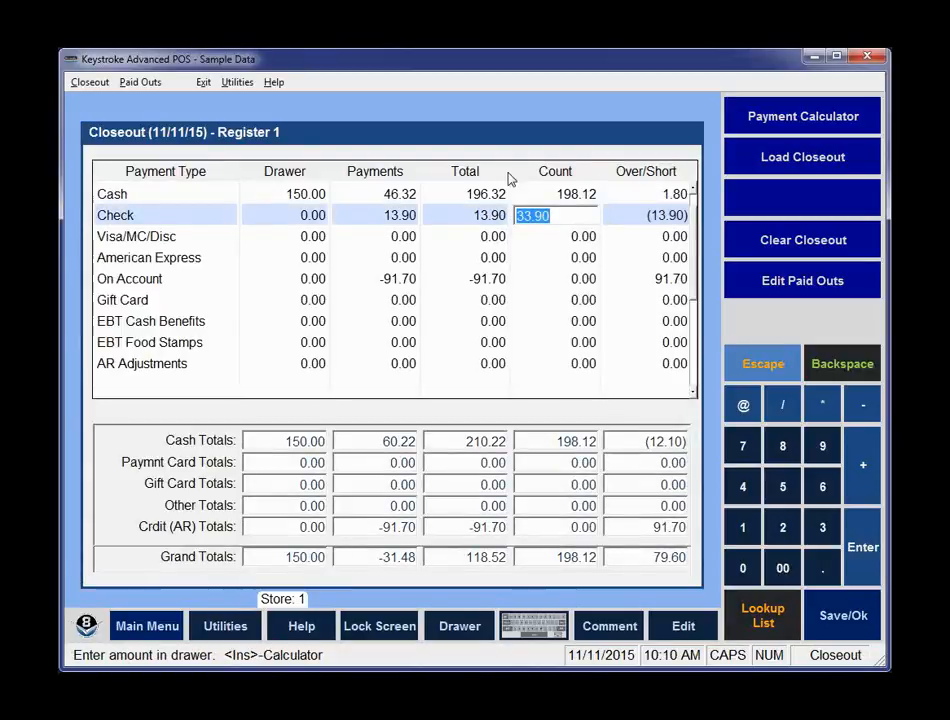
{"action": "key", "text": "Return"}
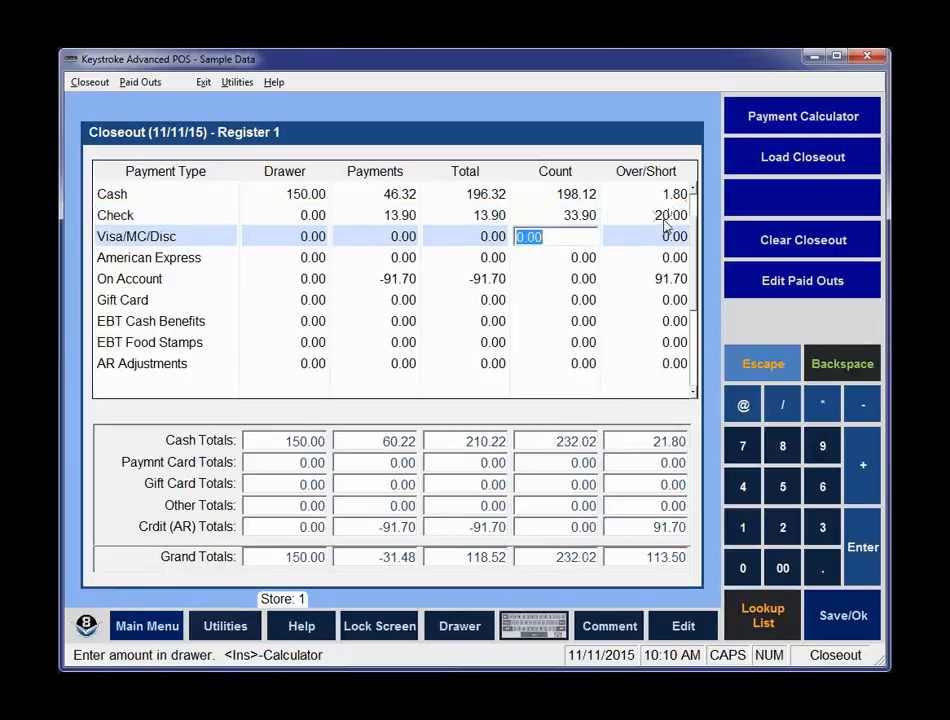
Examine the adding machine for the On Account count and the count fields of the closeout grid.
{"action": "left_click", "coordinate": [560, 280]}
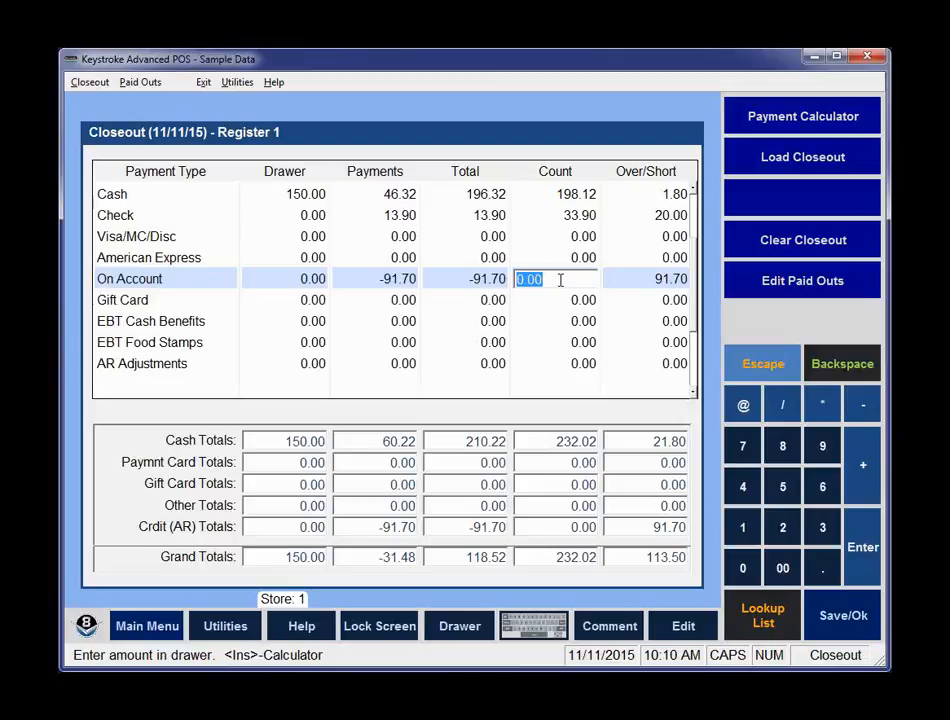
{"action": "key", "text": "Insert"}
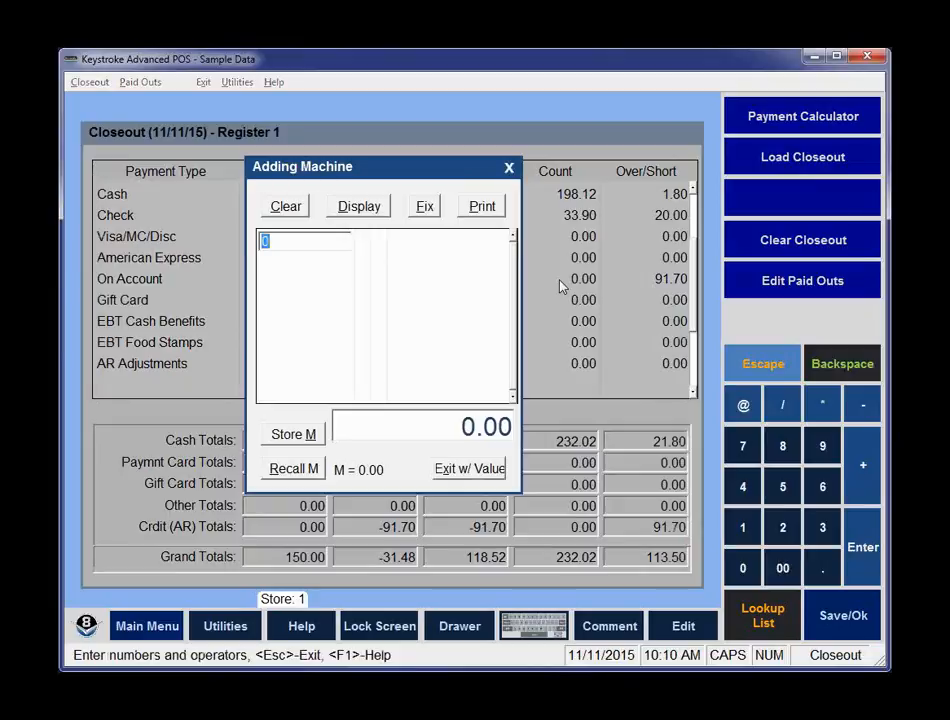
{"action": "key", "text": "alt+d"}
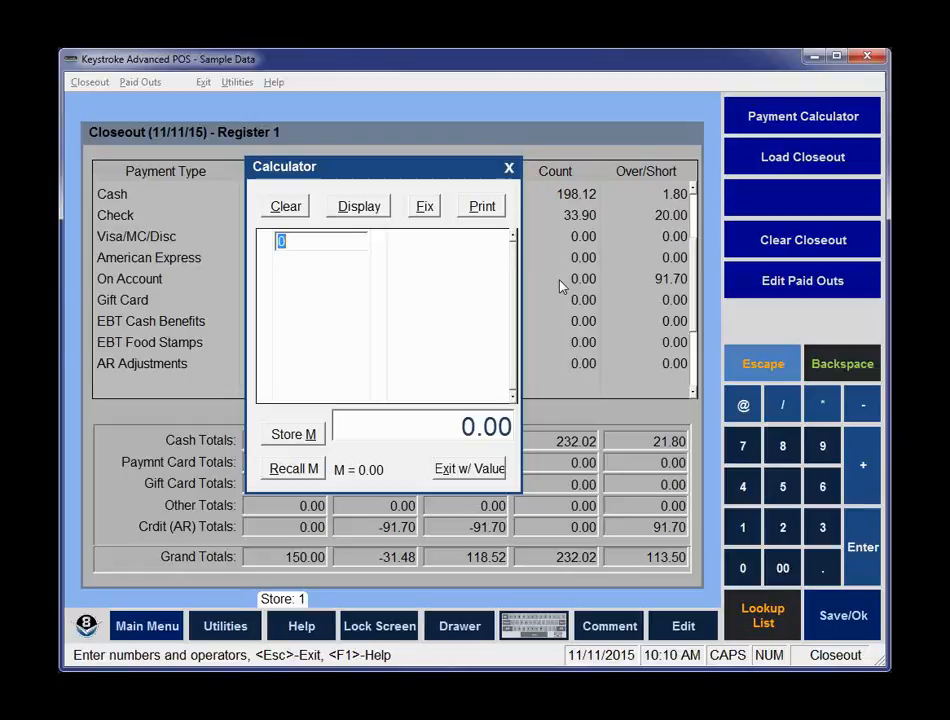
{"action": "key", "text": "Escape"}
{"action": "left_click", "coordinate": [560, 280]}
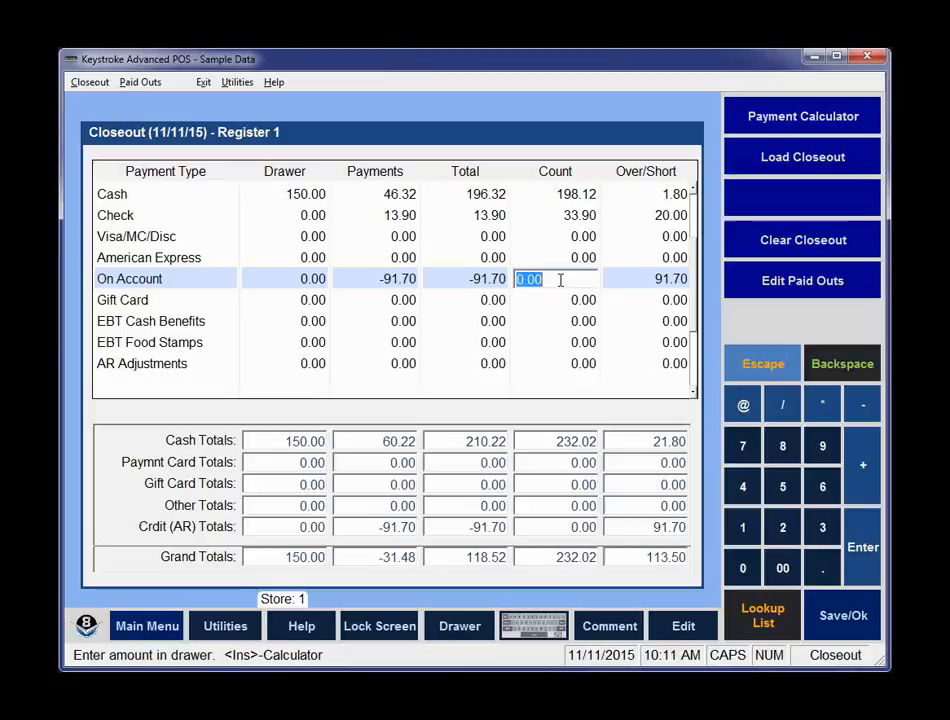
{"action": "key", "text": "Return"}
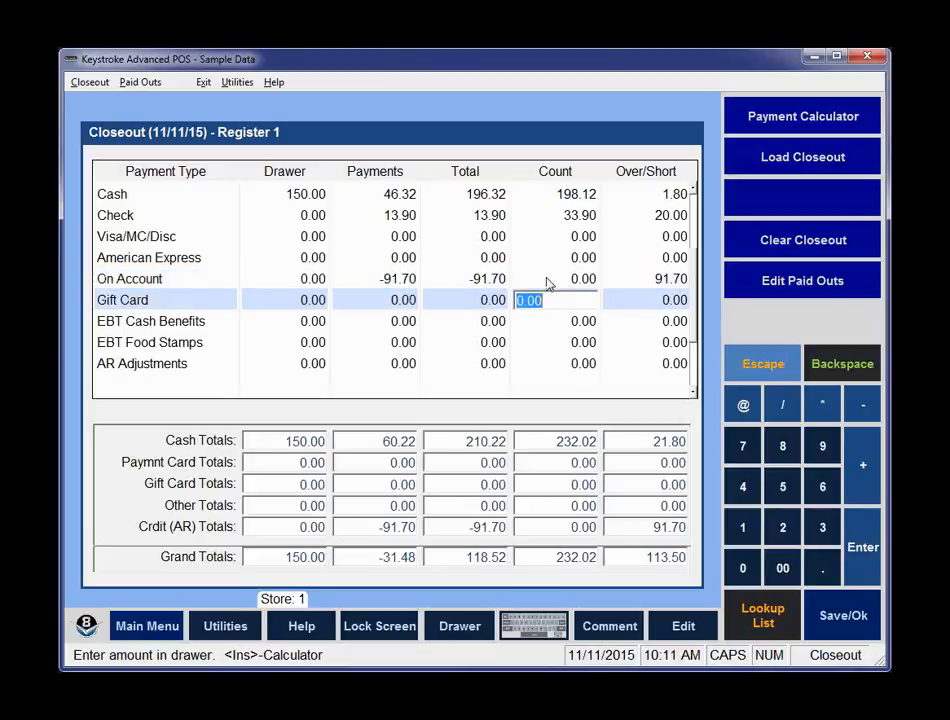
{"action": "left_click", "coordinate": [568, 197]}
{"action": "left_click", "coordinate": [577, 215]}
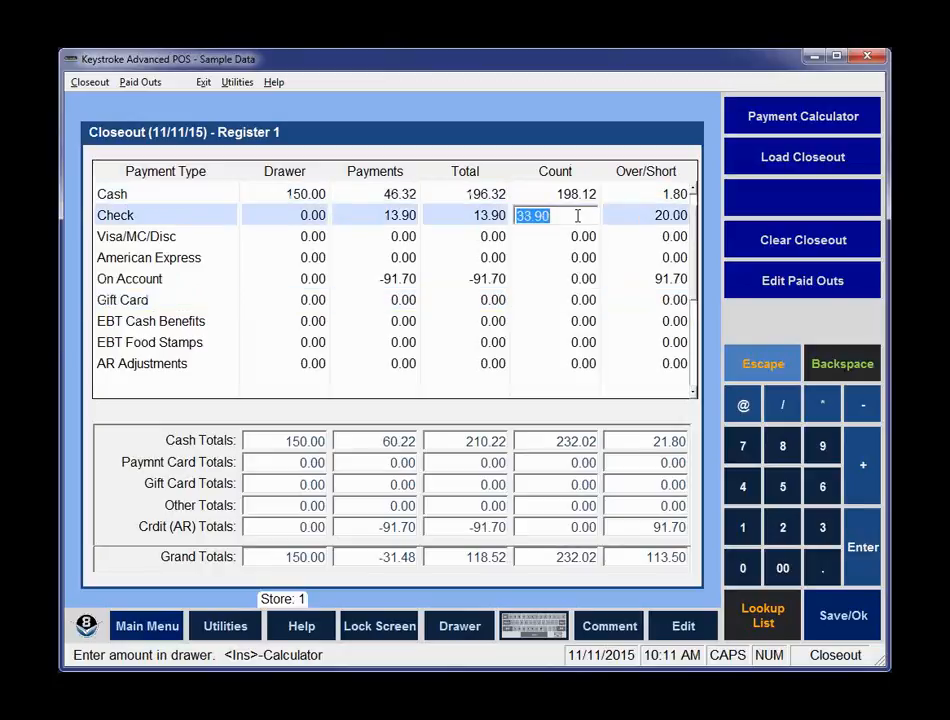
{"action": "left_click", "coordinate": [575, 279]}
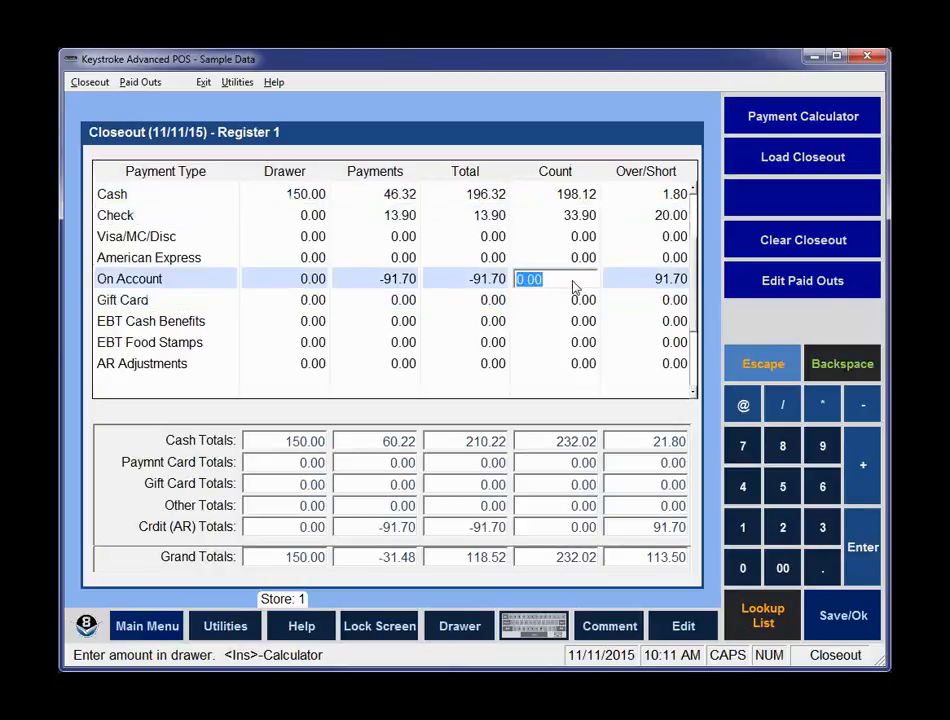
{"action": "left_click", "coordinate": [569, 301]}
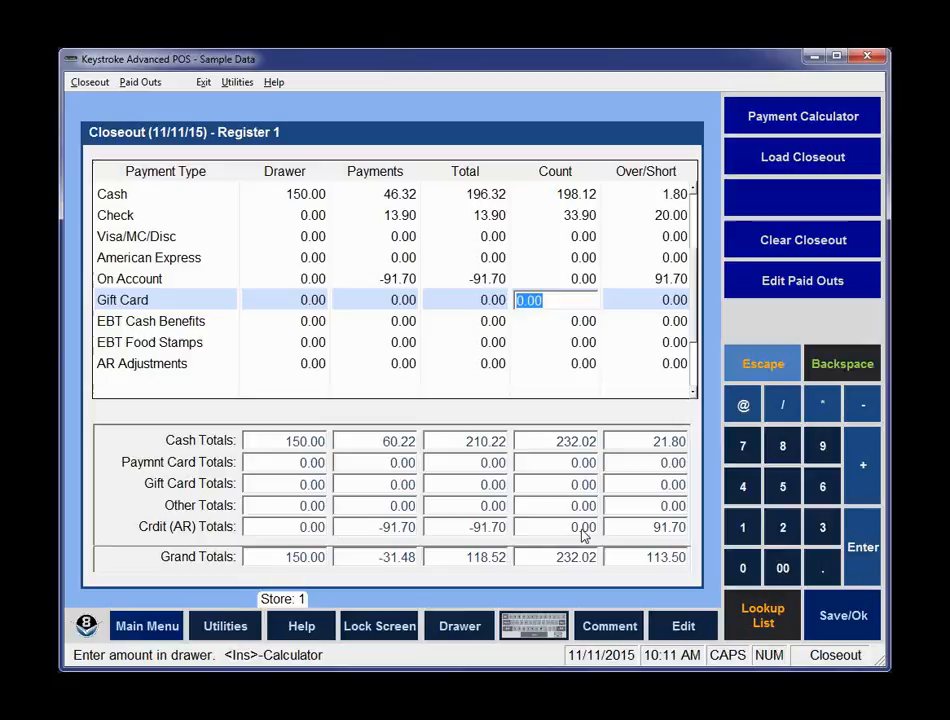
Open the deposit screen and leave 150.00 cash in the drawer.
{"action": "key", "text": "F10"}
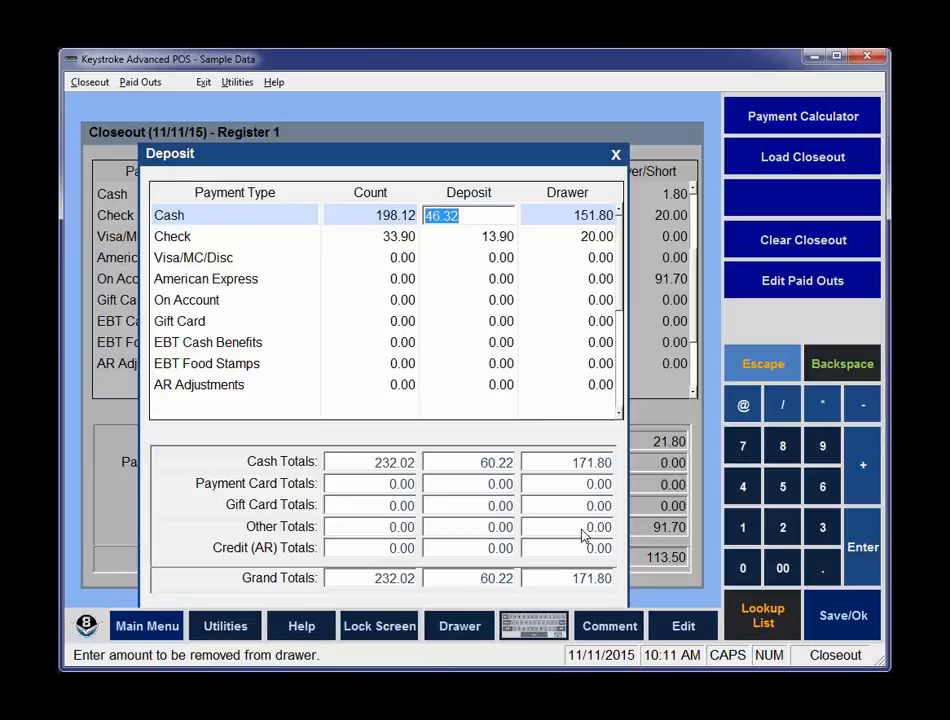
{"action": "key", "text": "Tab"}
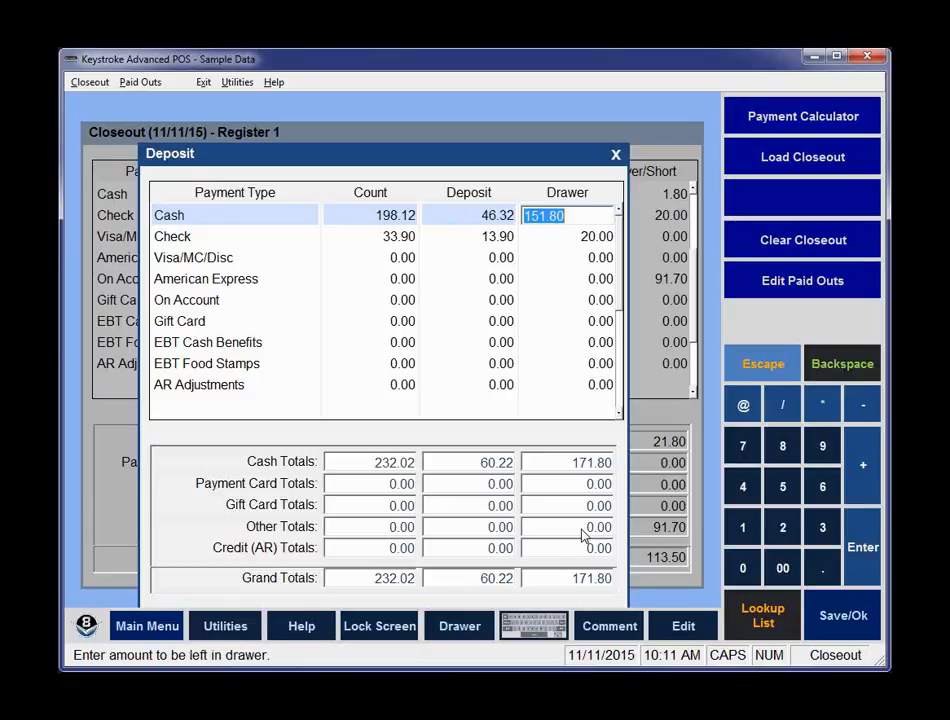
{"action": "type", "text": "150.00"}
{"action": "key", "text": "Return"}
Set the check amount left in the drawer to 0 so all checks are deposited.
{"action": "key", "text": "Up"}
{"action": "key", "text": "Down"}
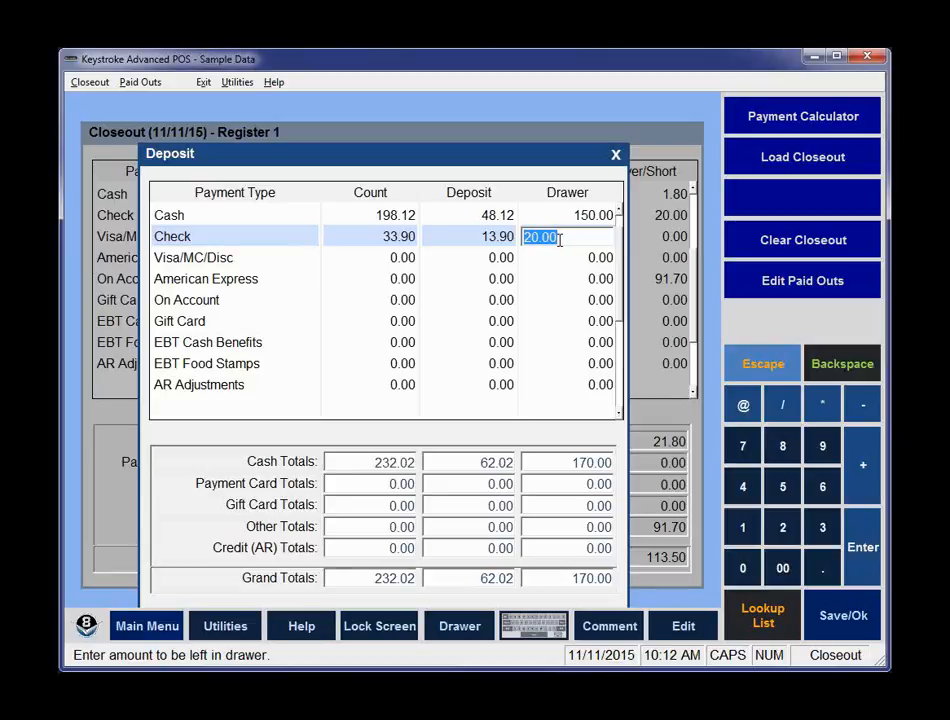
{"action": "type", "text": "0"}
{"action": "key", "text": "Return"}
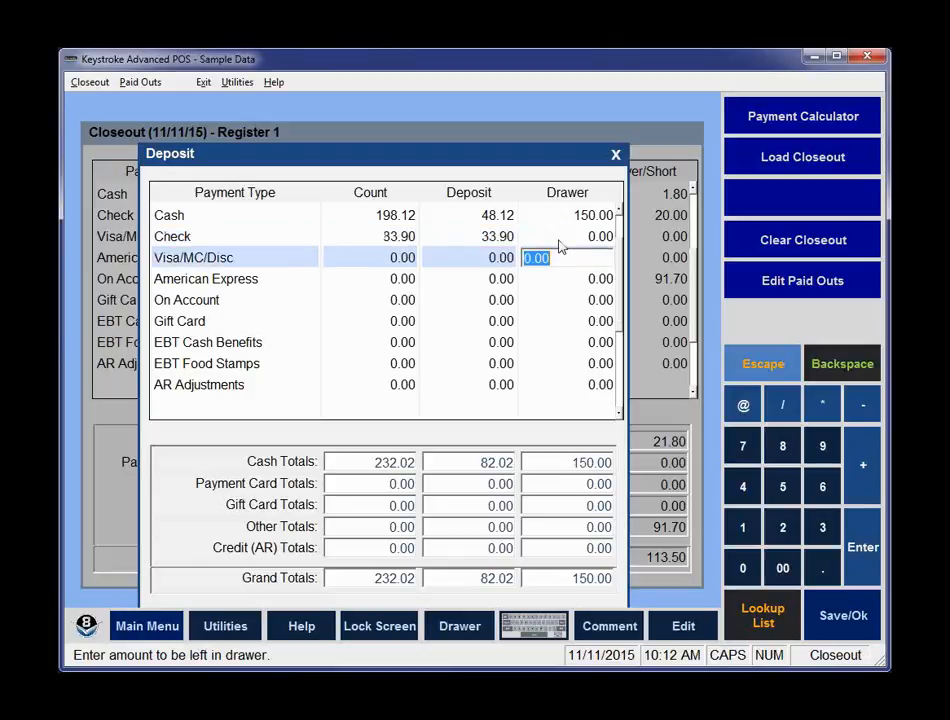
Leave the deposit screen, print the closeout and run the payment purge.
{"action": "key", "text": "Return"}
{"action": "key", "text": "Return"}
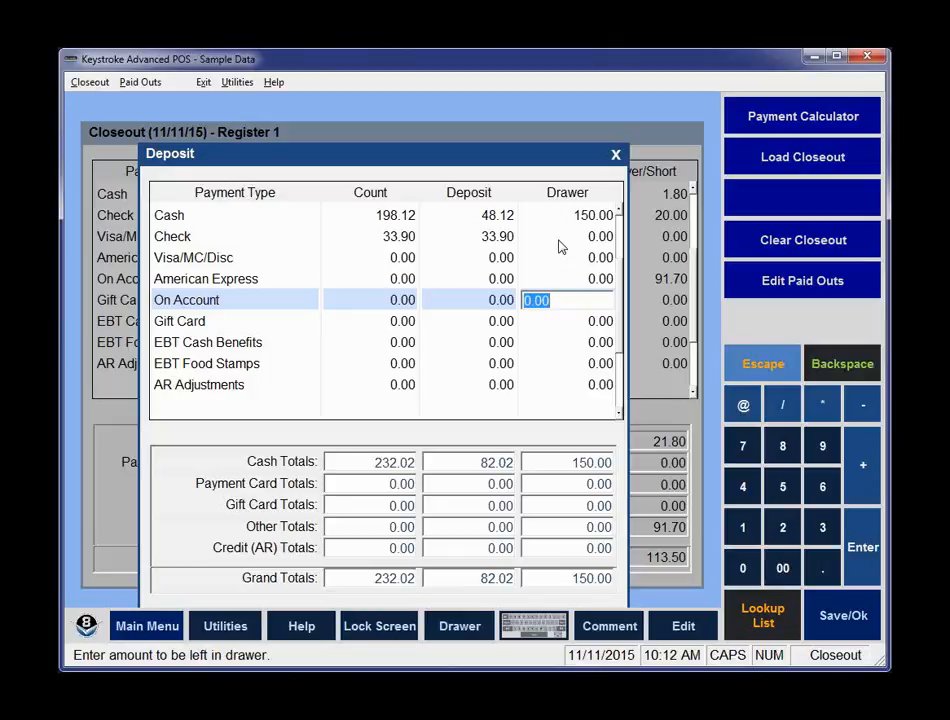
{"action": "key", "text": "Escape"}
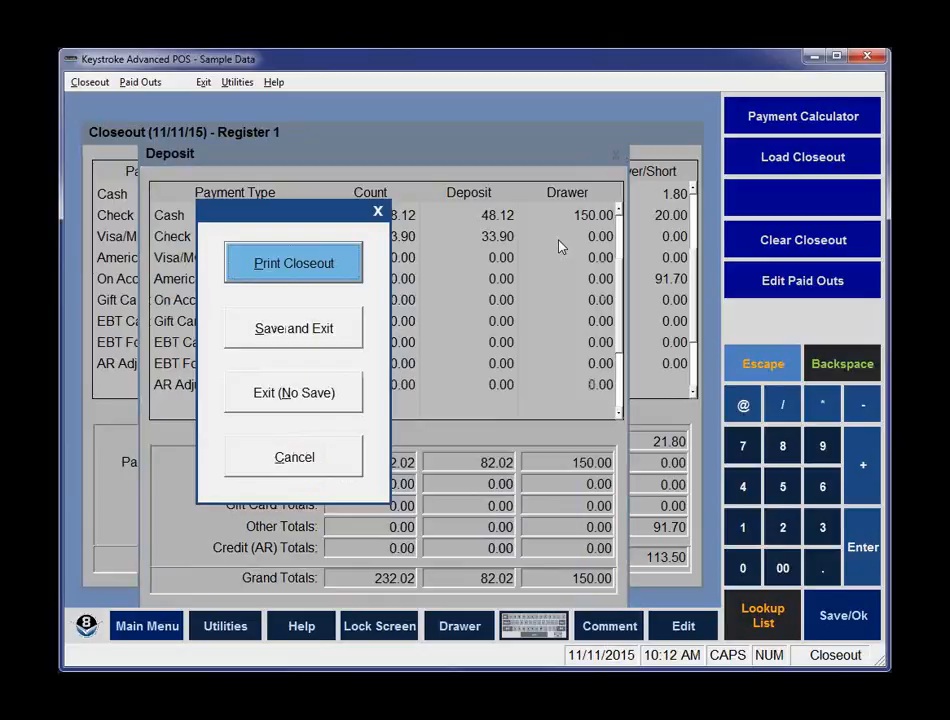
{"action": "key", "text": "Return"}
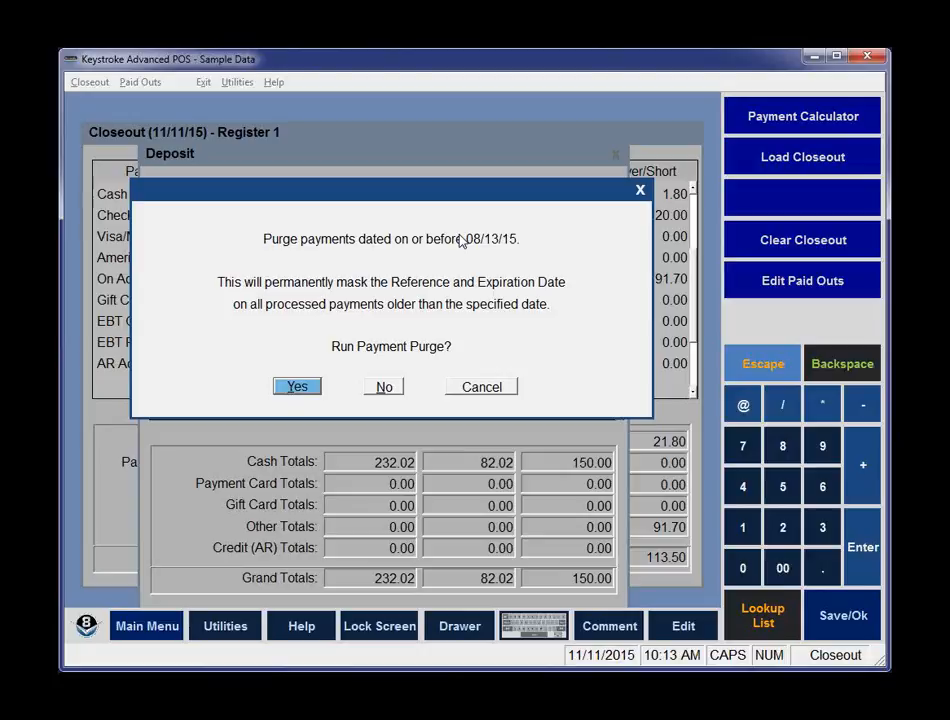
{"action": "key", "text": "Return"}
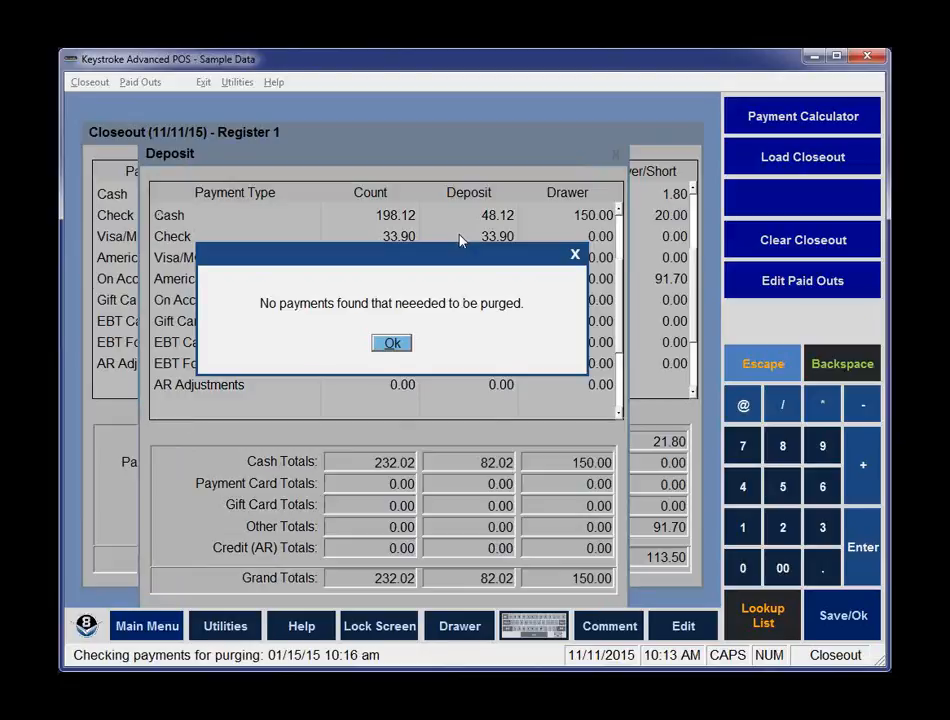
{"action": "key", "text": "Return"}
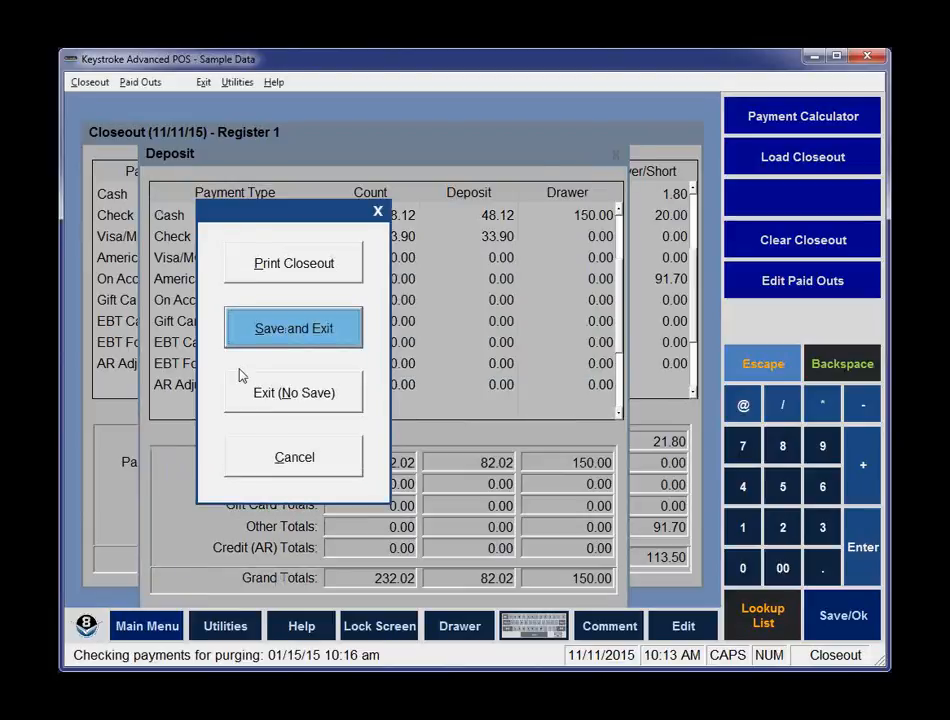
Save and exit the closeout, then reopen Closeout and cancel the date range selection.
{"action": "left_click", "coordinate": [309, 340]}
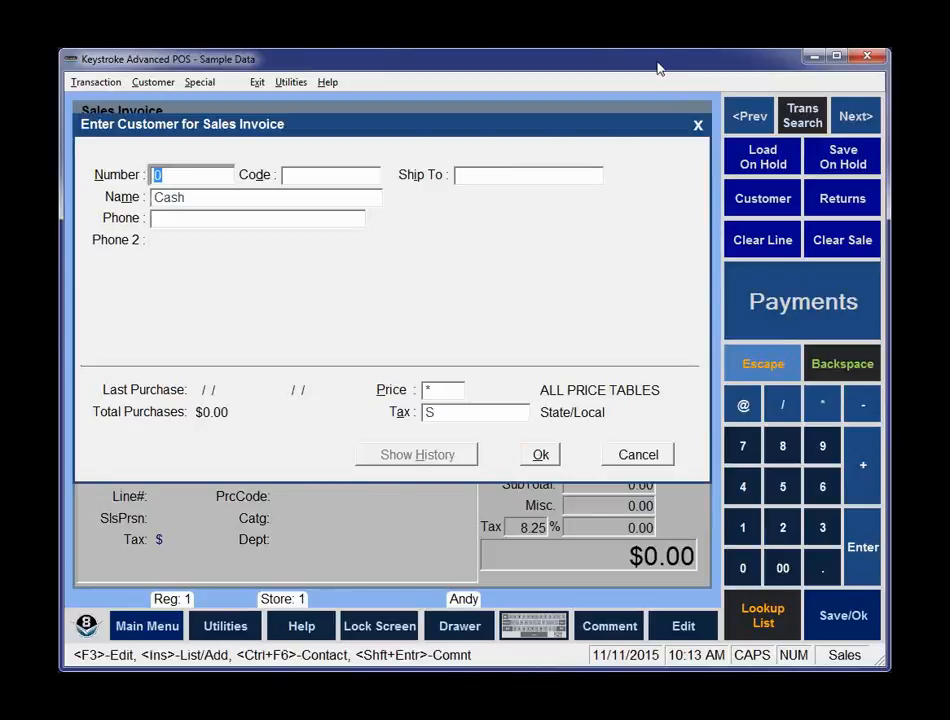
{"action": "left_click", "coordinate": [200, 85]}
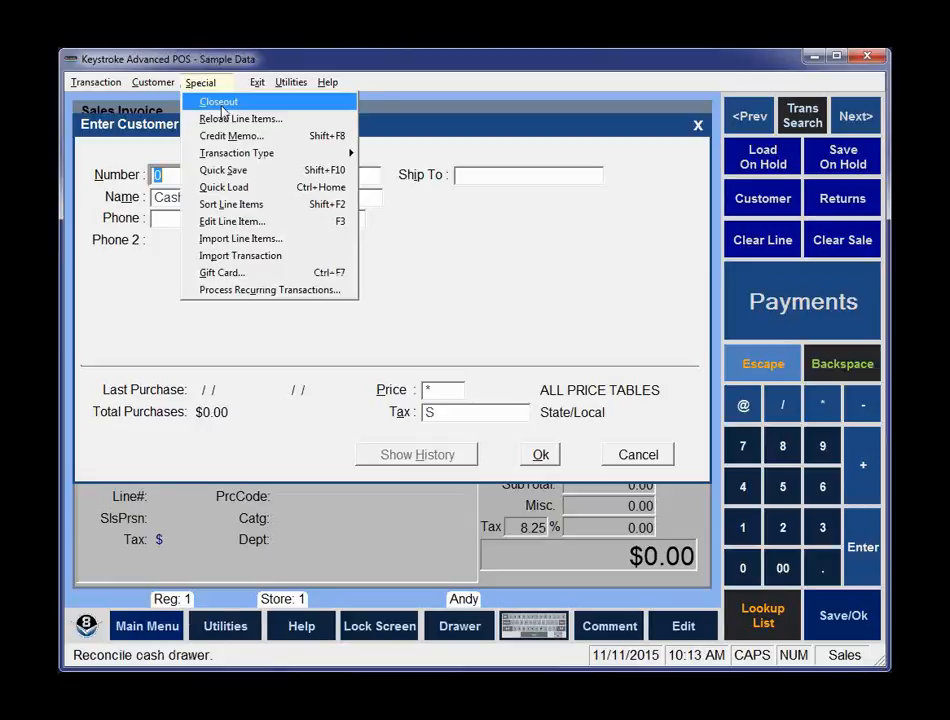
{"action": "left_click", "coordinate": [222, 106]}
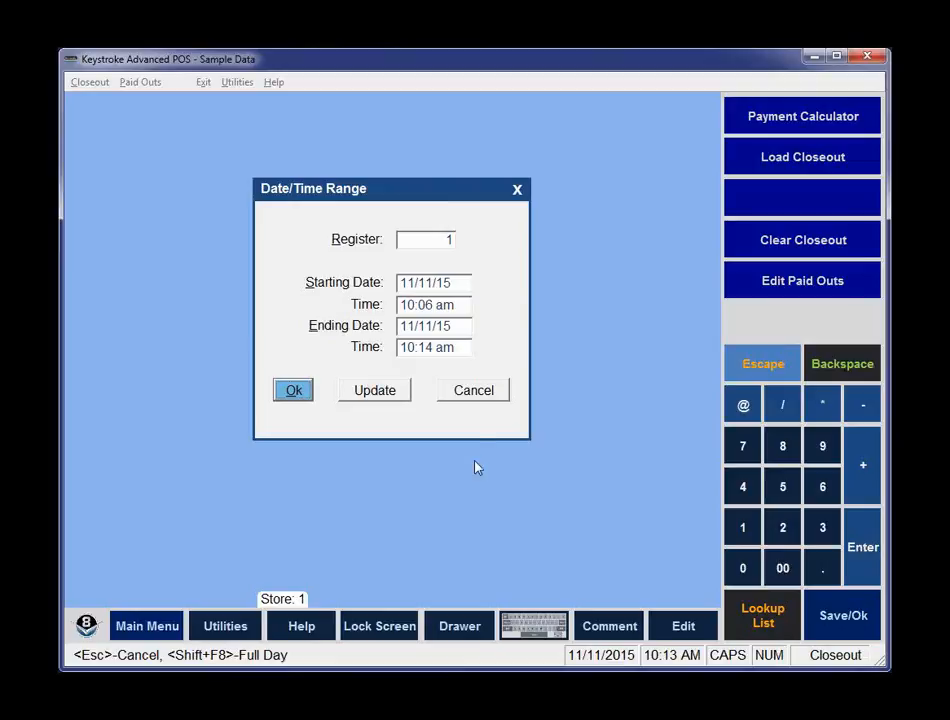
{"action": "left_click", "coordinate": [473, 391]}
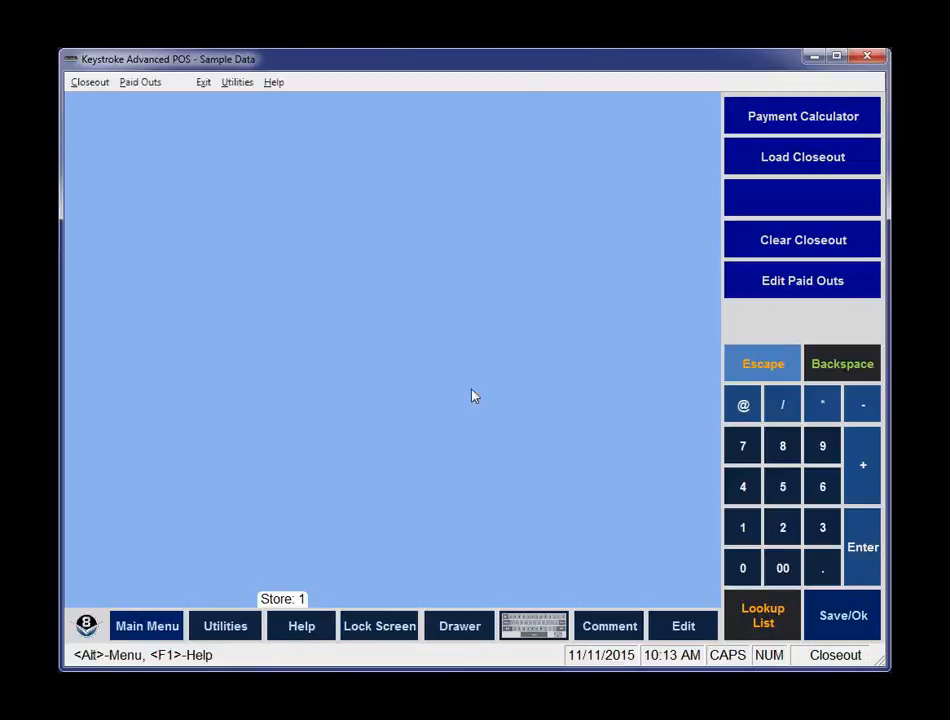
Open the closeout parameters and toggle Default To All Registers and Open Drawer at Start on and off.
{"action": "left_click", "coordinate": [78, 86]}
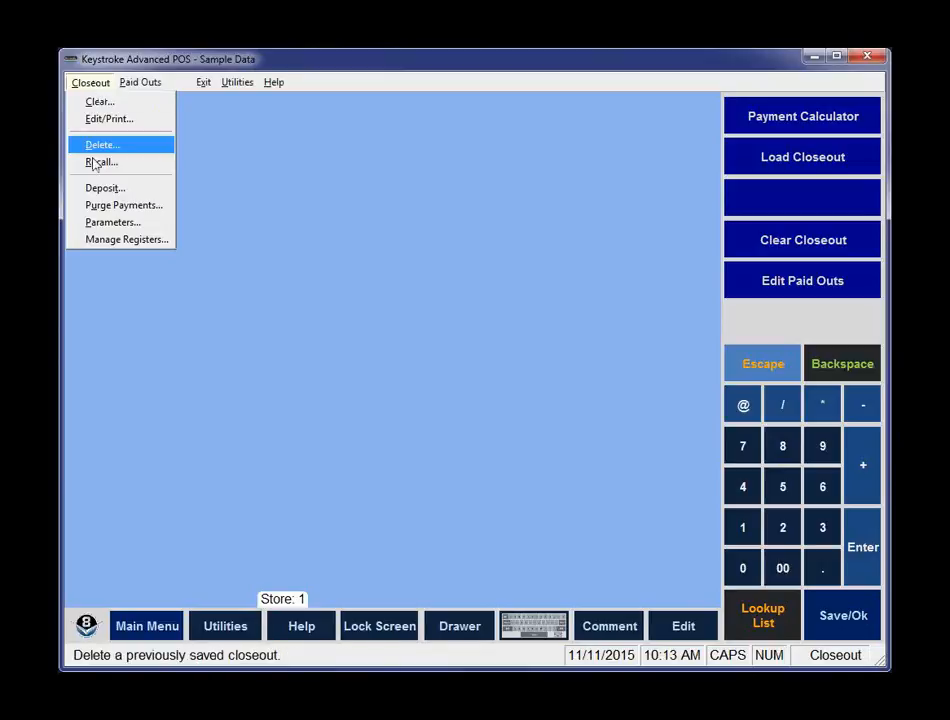
{"action": "left_click", "coordinate": [109, 226]}
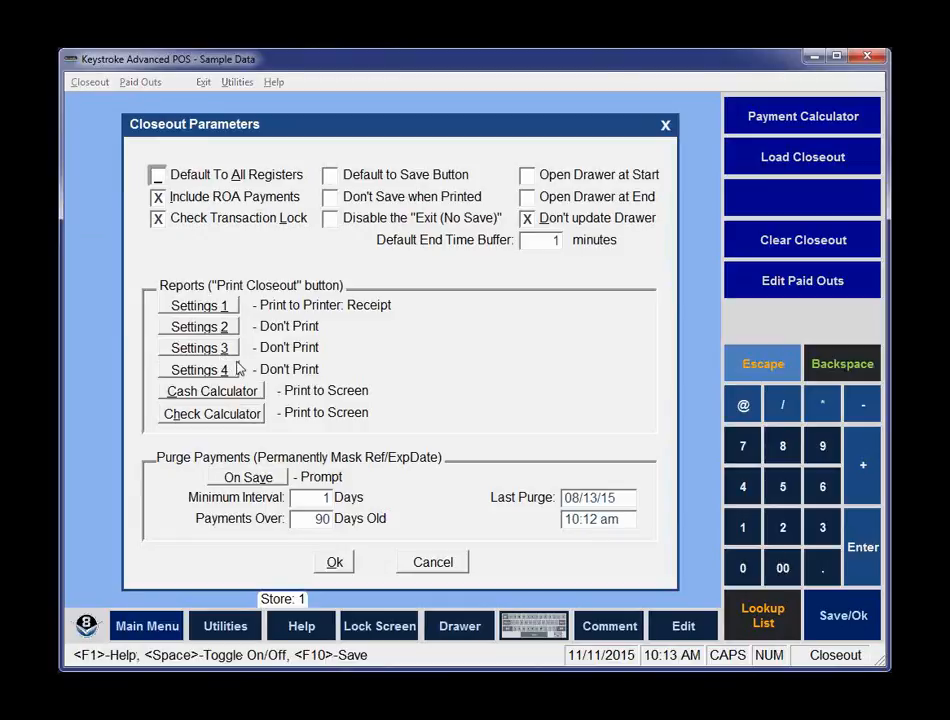
{"action": "left_click", "coordinate": [174, 174]}
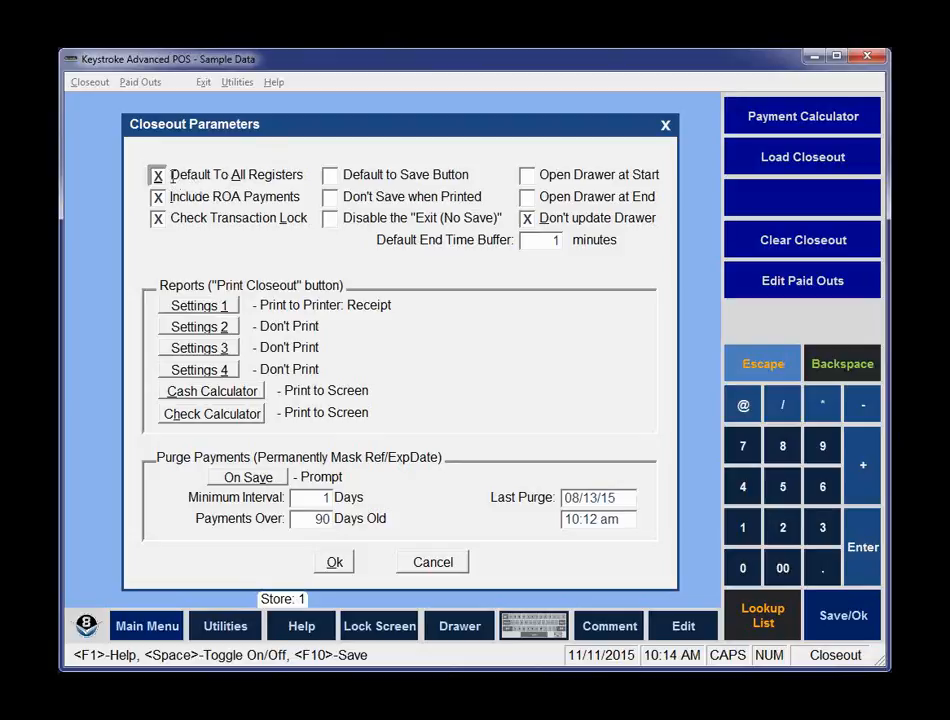
{"action": "left_click", "coordinate": [157, 174]}
{"action": "left_click", "coordinate": [527, 176]}
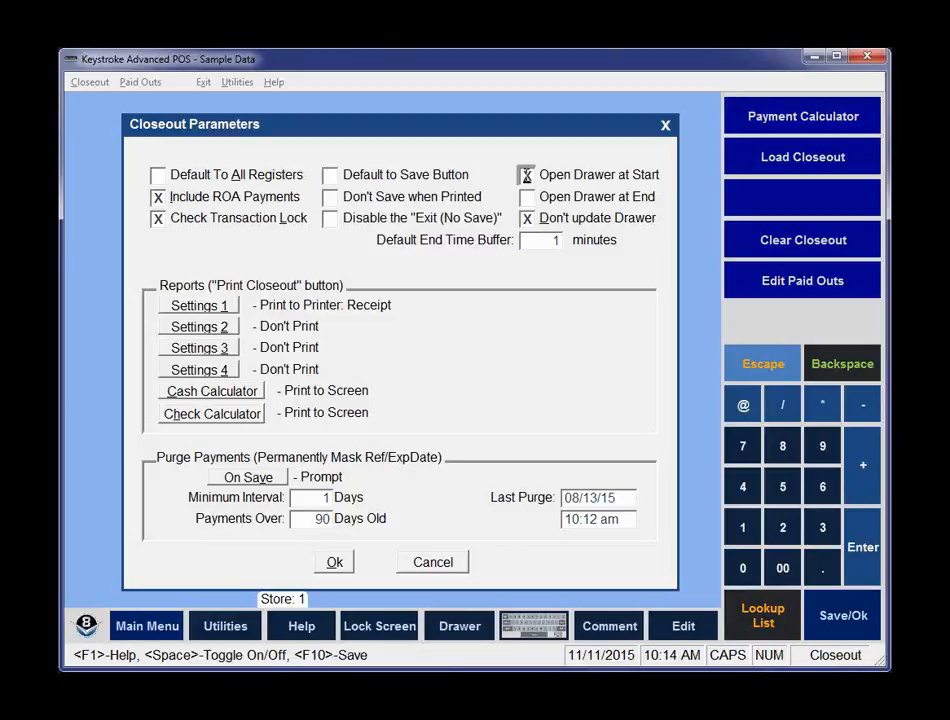
{"action": "left_click", "coordinate": [527, 175]}
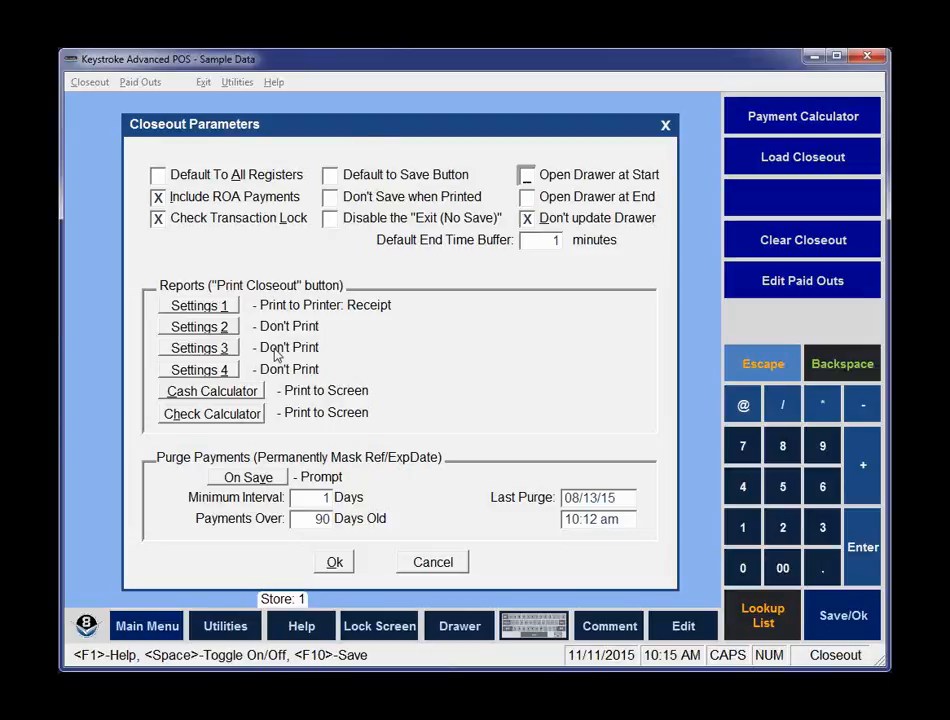
Set report Settings 1 to use the Receipt printer with Print to Screen enabled.
{"action": "left_click", "coordinate": [205, 311]}
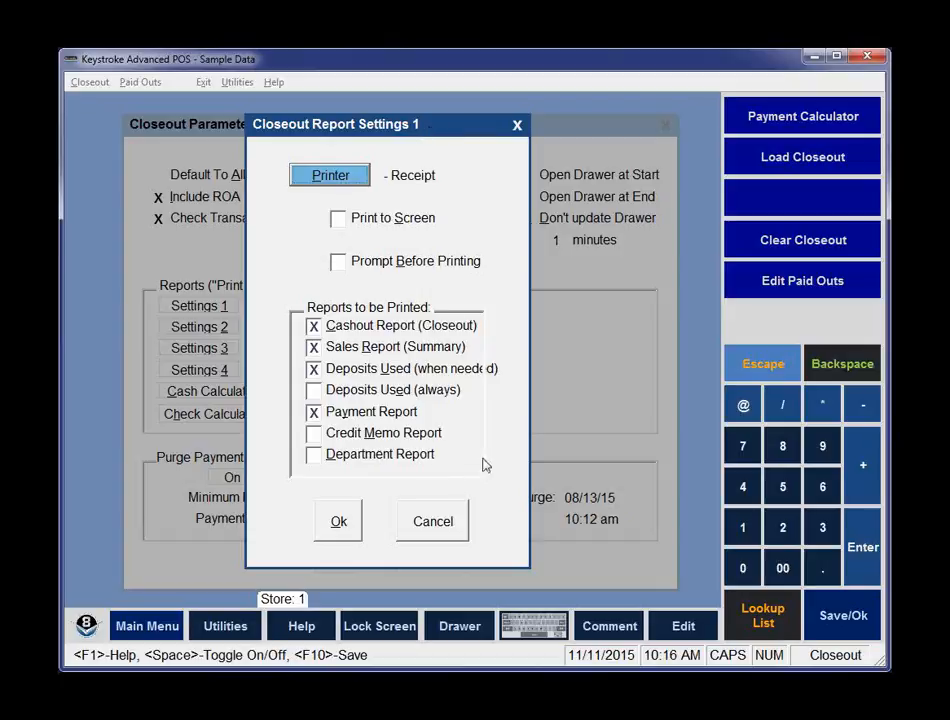
{"action": "left_click", "coordinate": [333, 177]}
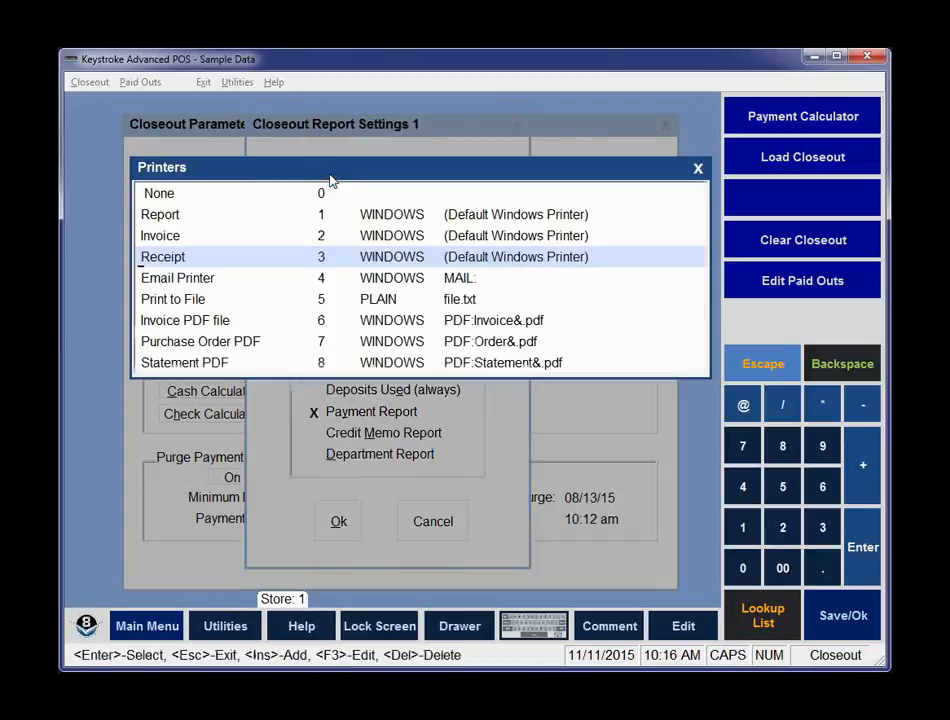
{"action": "left_click", "coordinate": [259, 263]}
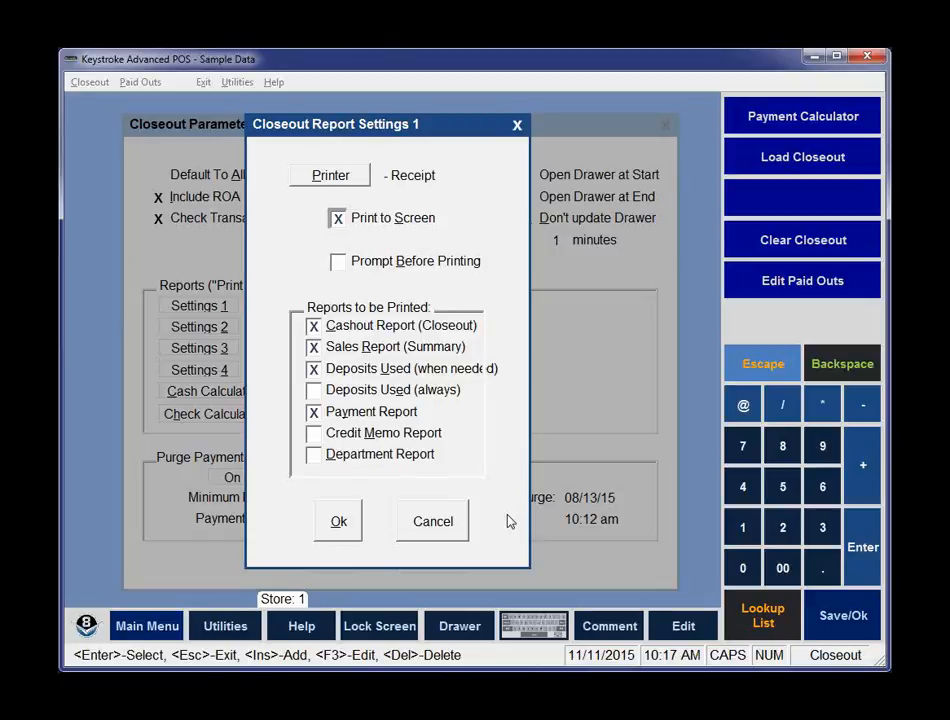
{"action": "left_click", "coordinate": [313, 347]}
{"action": "left_click", "coordinate": [313, 347]}
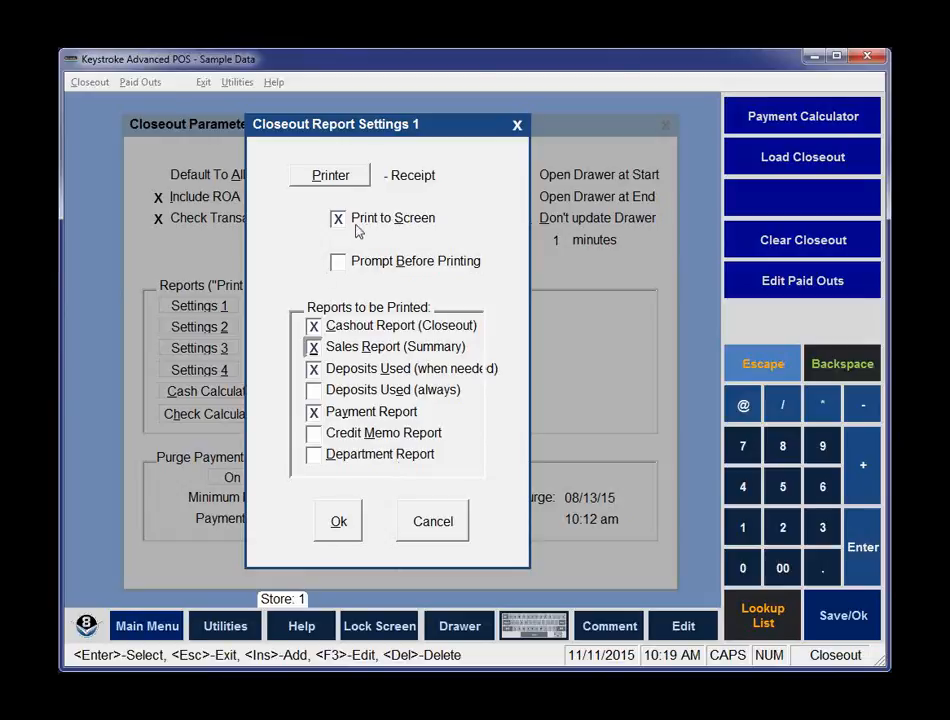
{"action": "left_click", "coordinate": [338, 524]}
{"action": "key", "text": "Tab"}
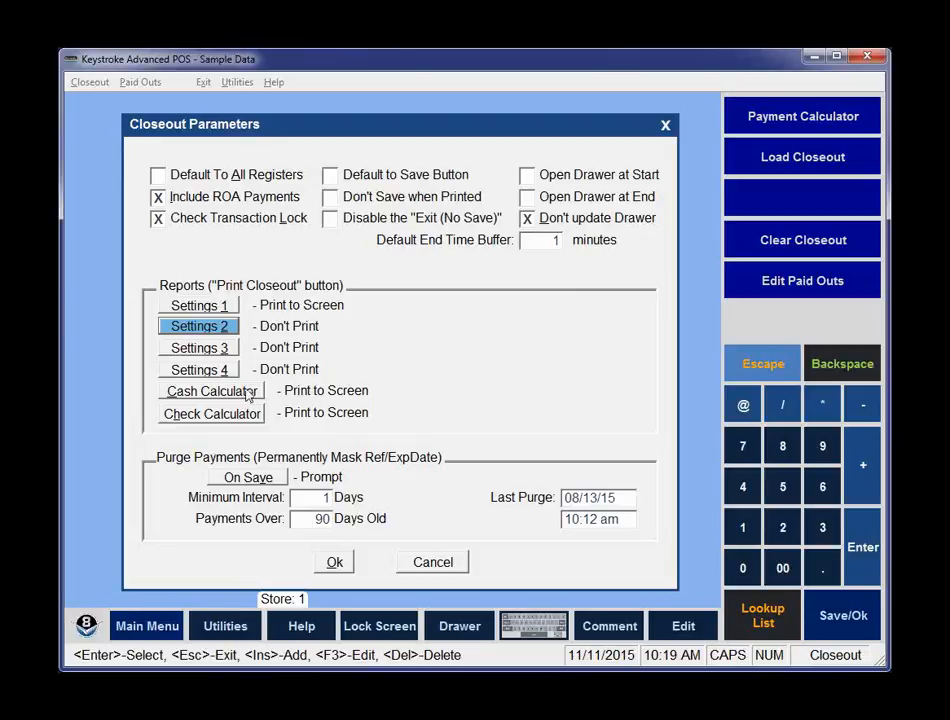
Set the Cash Calculator printer to Receipt.
{"action": "left_click", "coordinate": [248, 391]}
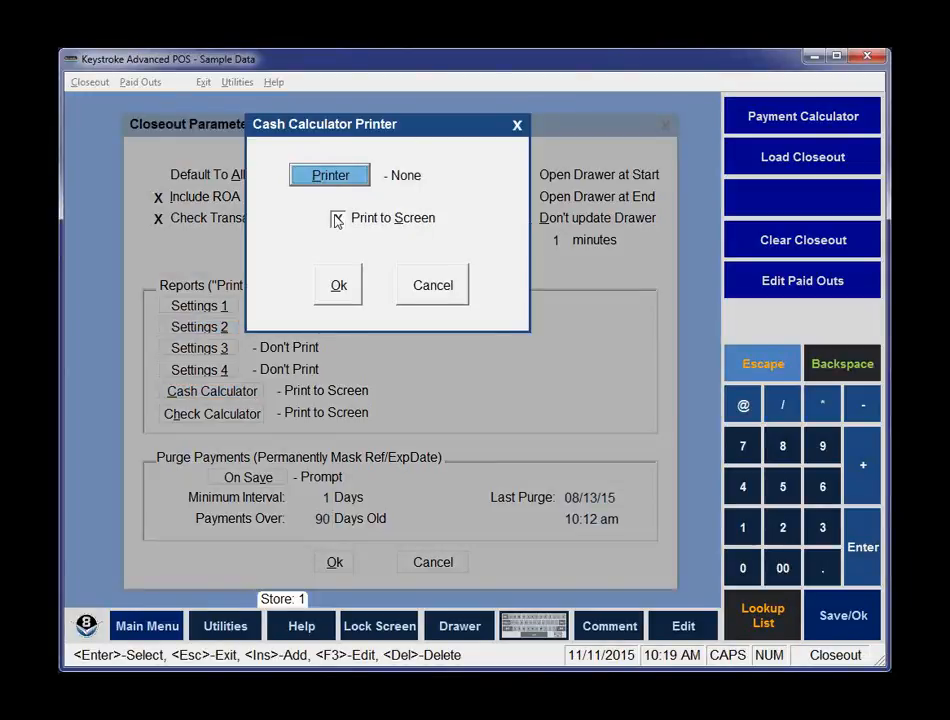
{"action": "left_click", "coordinate": [336, 175]}
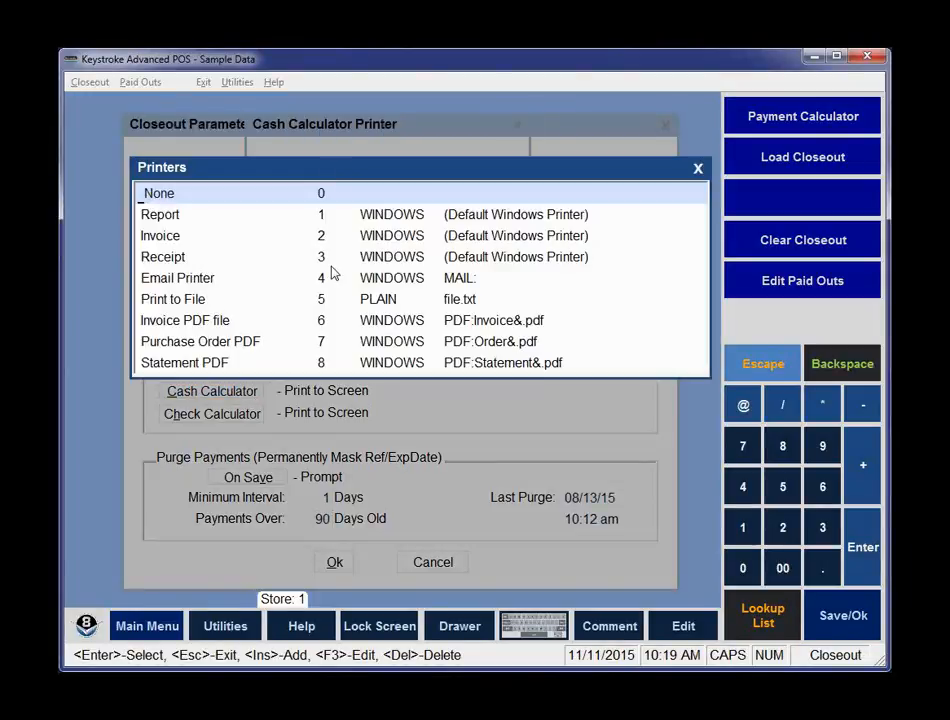
{"action": "left_click", "coordinate": [186, 263]}
{"action": "left_click", "coordinate": [337, 217]}
{"action": "left_click", "coordinate": [337, 217]}
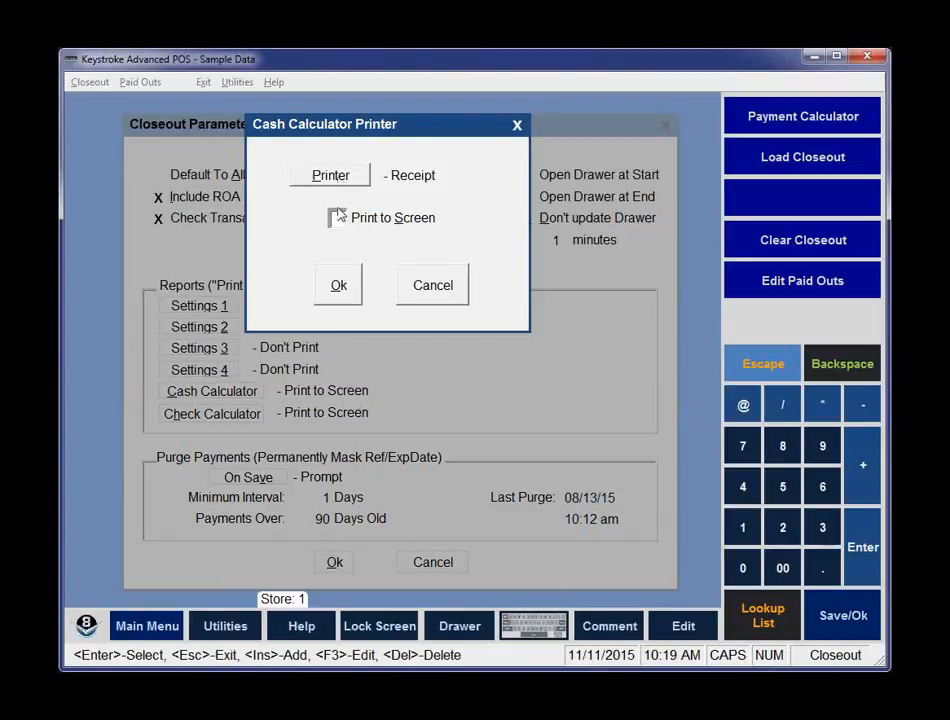
{"action": "left_click", "coordinate": [339, 288]}
Set the Check Calculator printer to Receipt with Print to Screen enabled.
{"action": "left_click", "coordinate": [222, 414]}
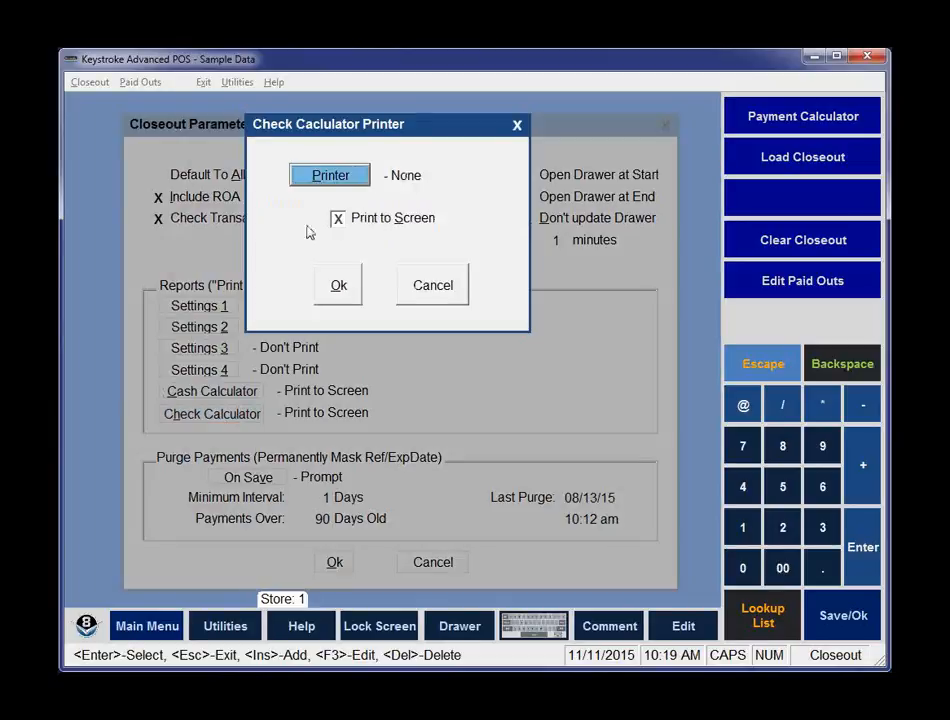
{"action": "left_click", "coordinate": [340, 184]}
{"action": "double_click", "coordinate": [372, 258]}
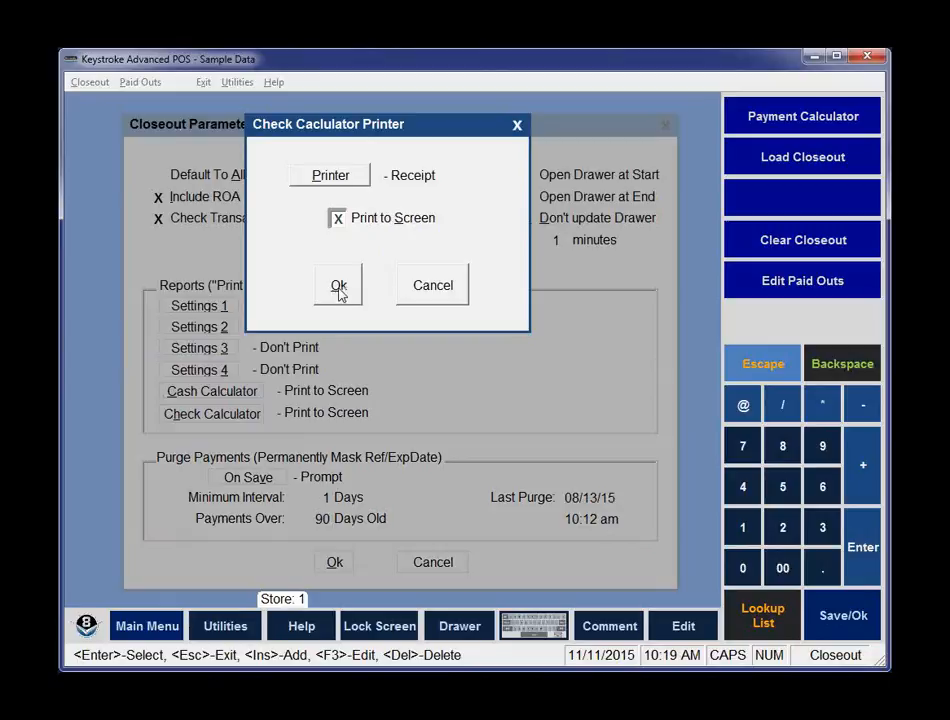
{"action": "left_click", "coordinate": [338, 288]}
{"action": "key", "text": "Tab"}
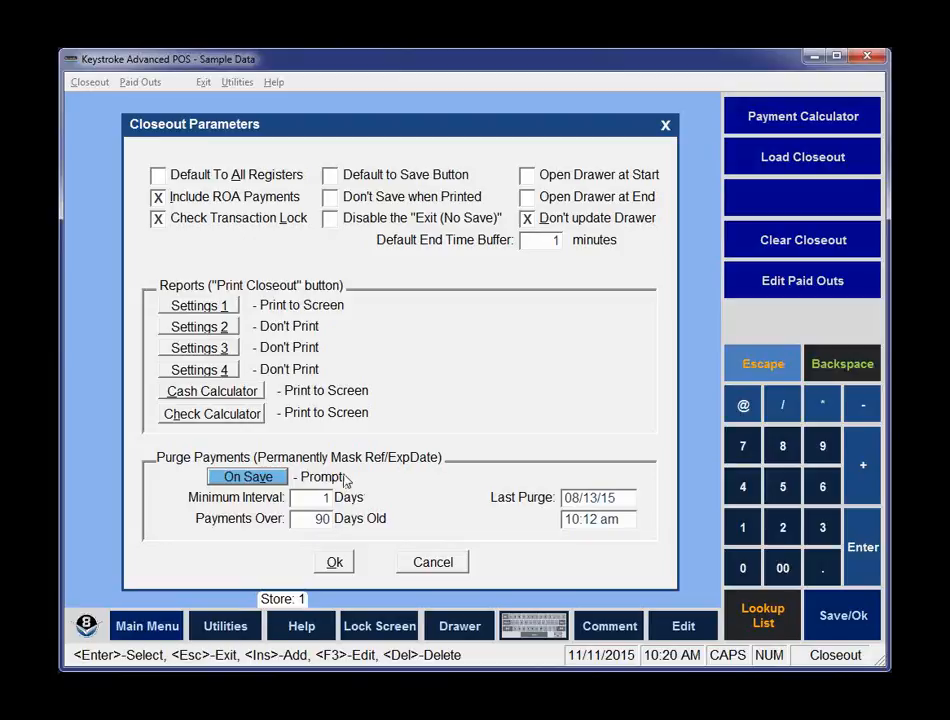
Set payment purging on save to Automatic and save the closeout parameters.
{"action": "left_click", "coordinate": [247, 481]}
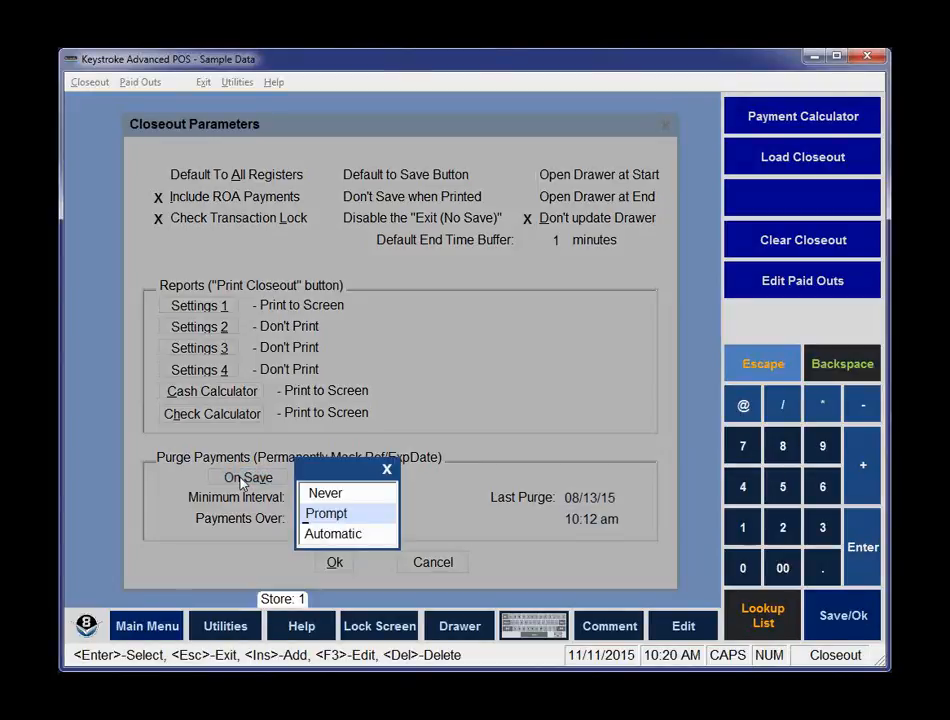
{"action": "left_click", "coordinate": [349, 534]}
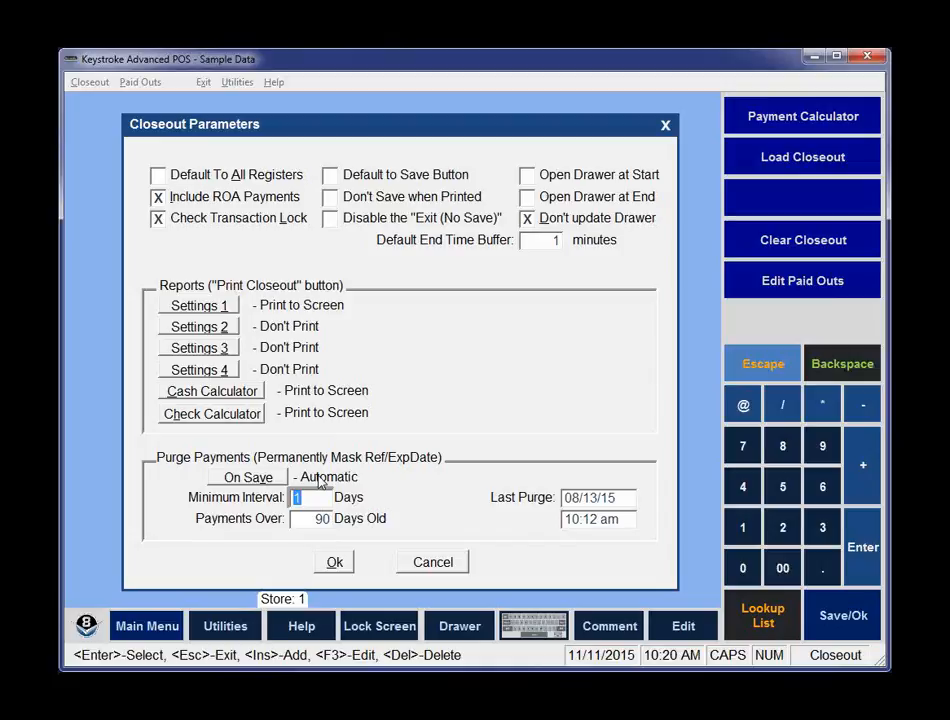
{"action": "left_click", "coordinate": [611, 503]}
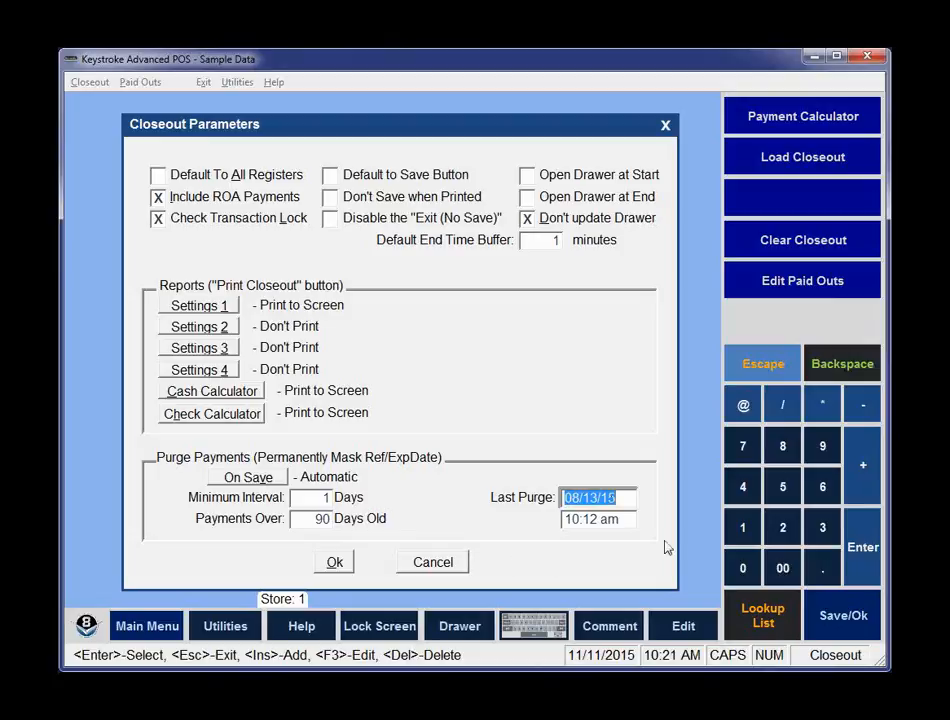
{"action": "left_click", "coordinate": [336, 563]}
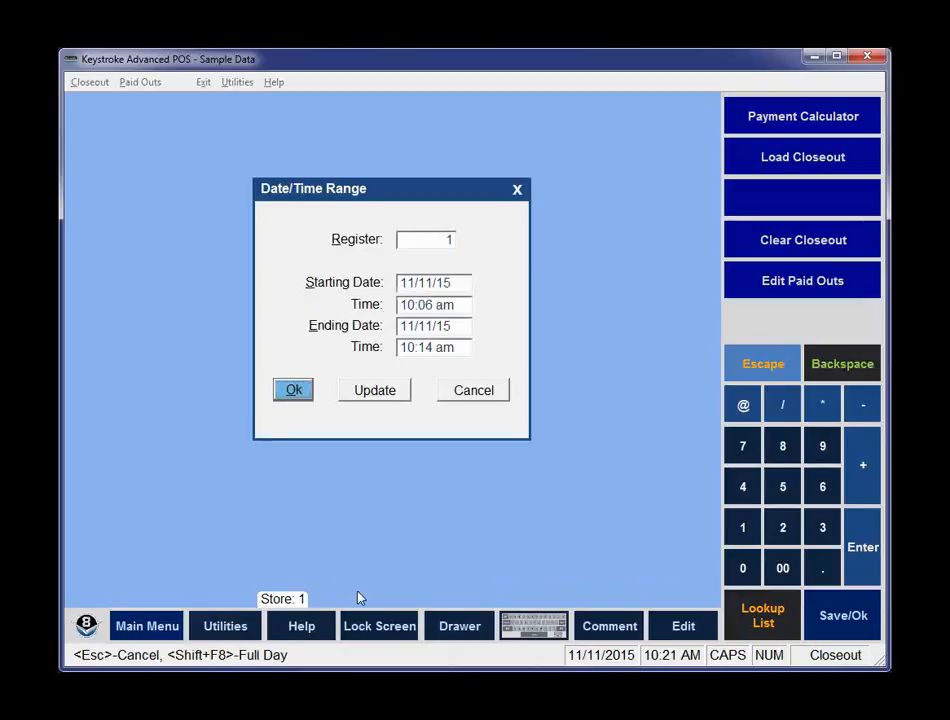
Cancel the date range and open the saved 11/11/15 closeout for editing and printing.
{"action": "left_click", "coordinate": [472, 392]}
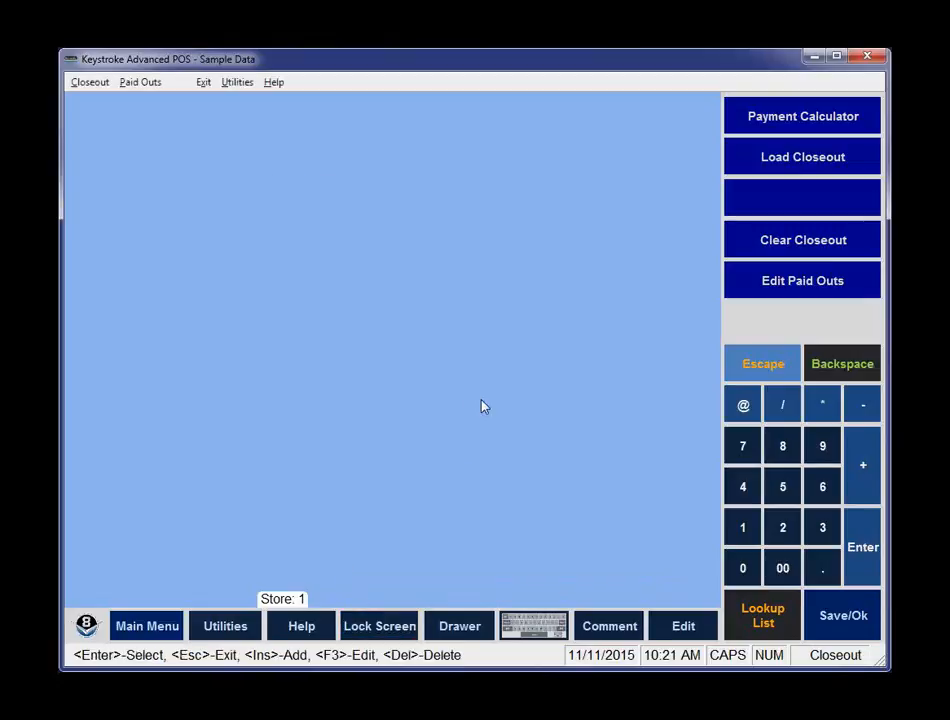
{"action": "left_click", "coordinate": [91, 83]}
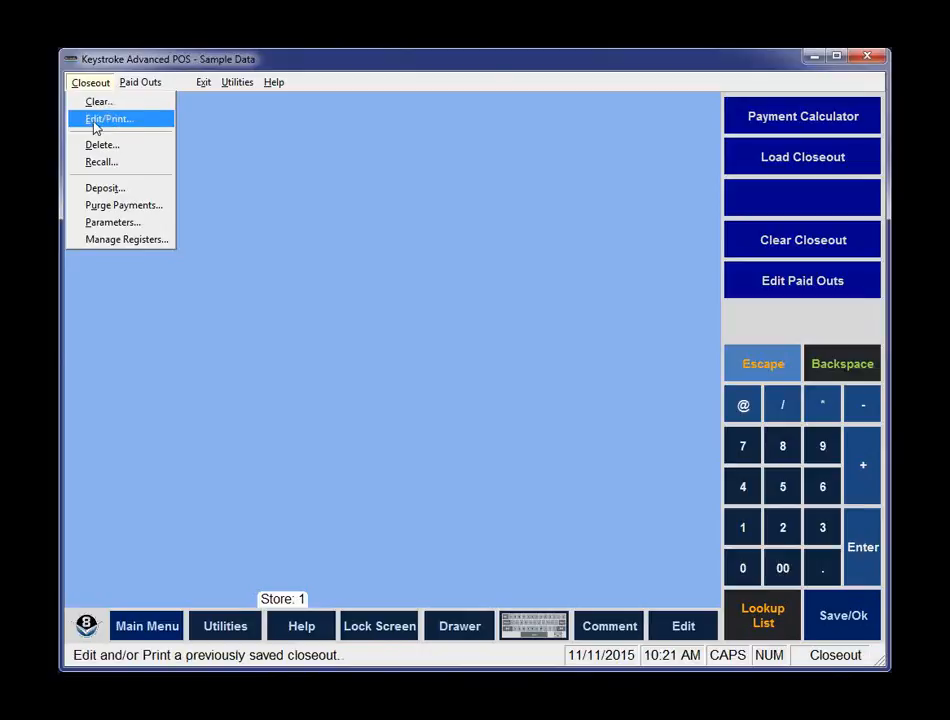
{"action": "left_click", "coordinate": [104, 126]}
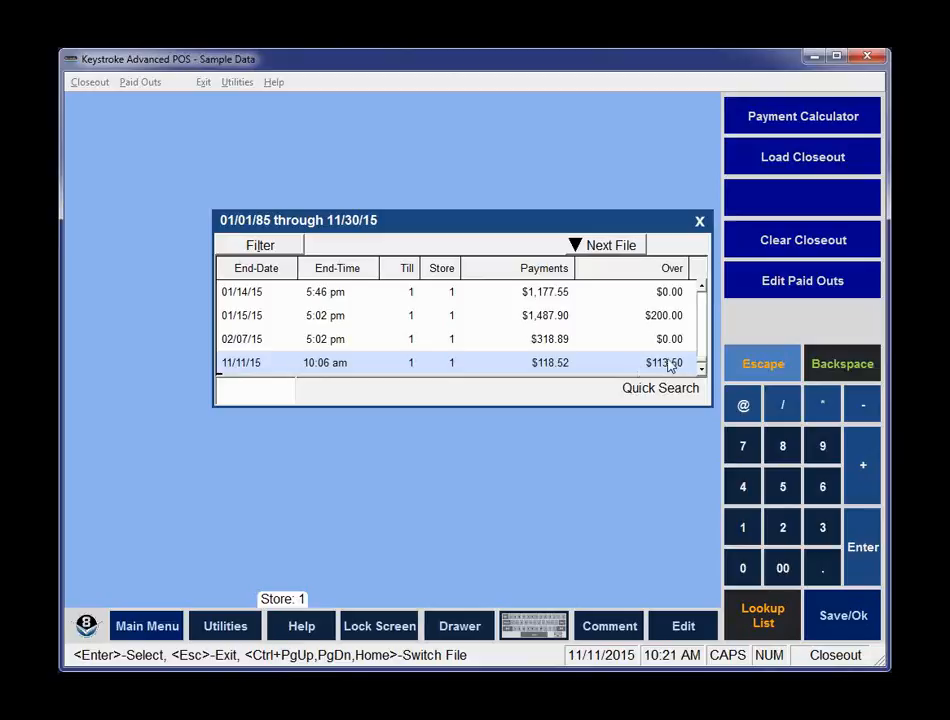
{"action": "double_click", "coordinate": [586, 372]}
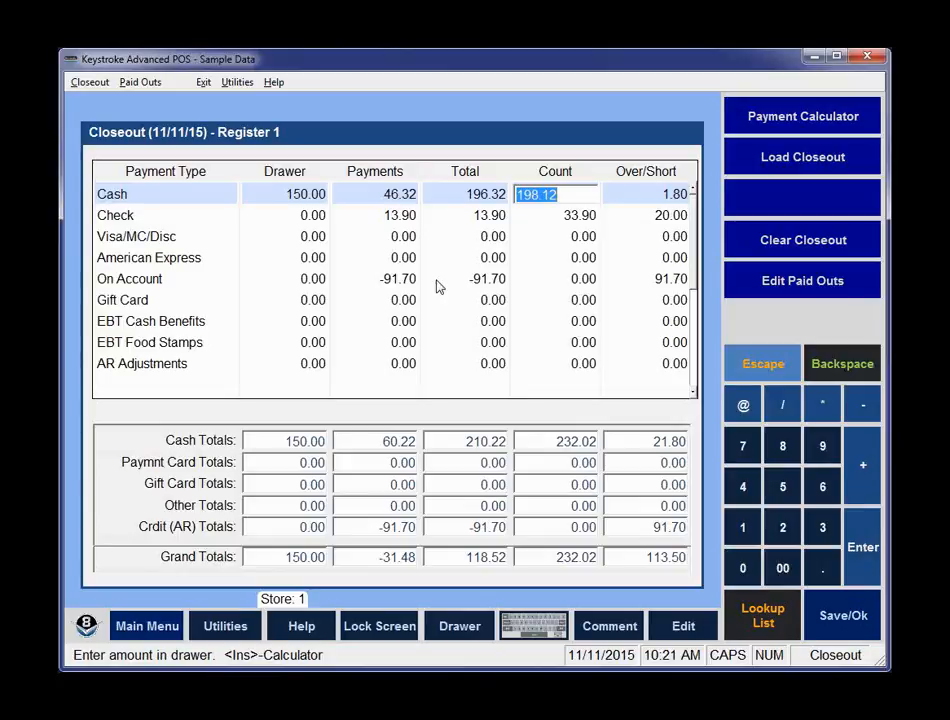
Go to the closeout's deposit screen, print the closeout and page through the report preview.
{"action": "key", "text": "Down"}
{"action": "key", "text": "Down"}
{"action": "key", "text": "Down"}
{"action": "key", "text": "Down"}
{"action": "key", "text": "Down"}
{"action": "key", "text": "Down"}
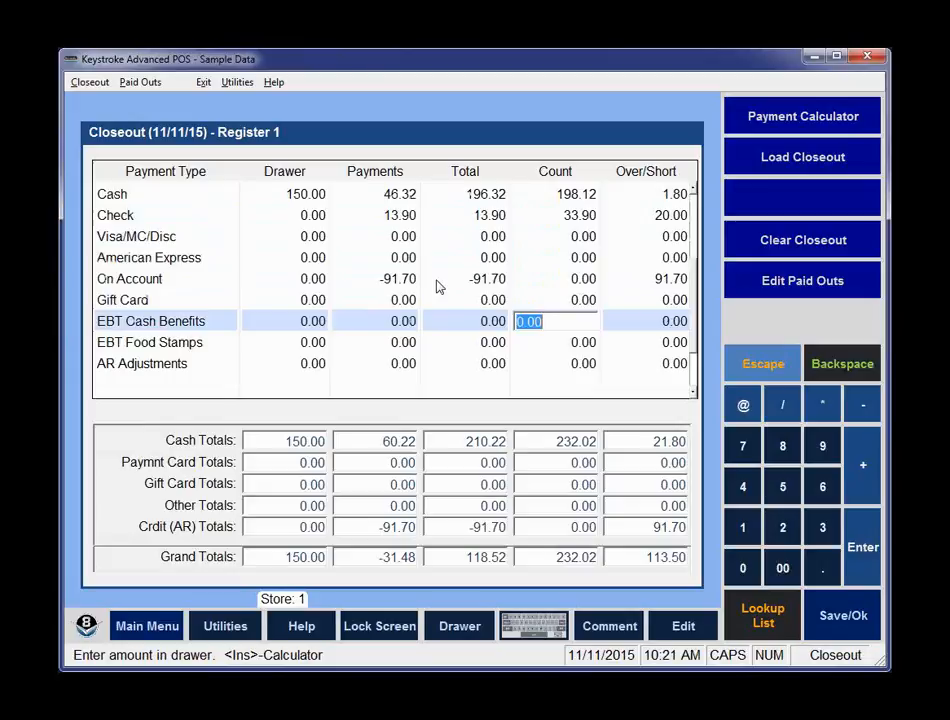
{"action": "key", "text": "Down"}
{"action": "key", "text": "Down"}
{"action": "key", "text": "Down"}
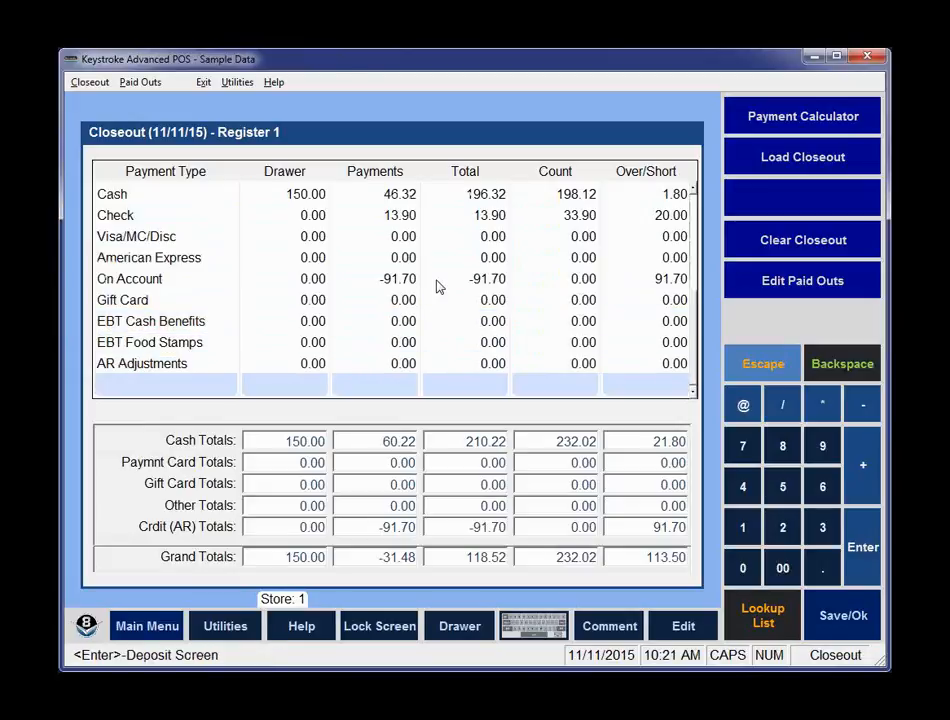
{"action": "key", "text": "Return"}
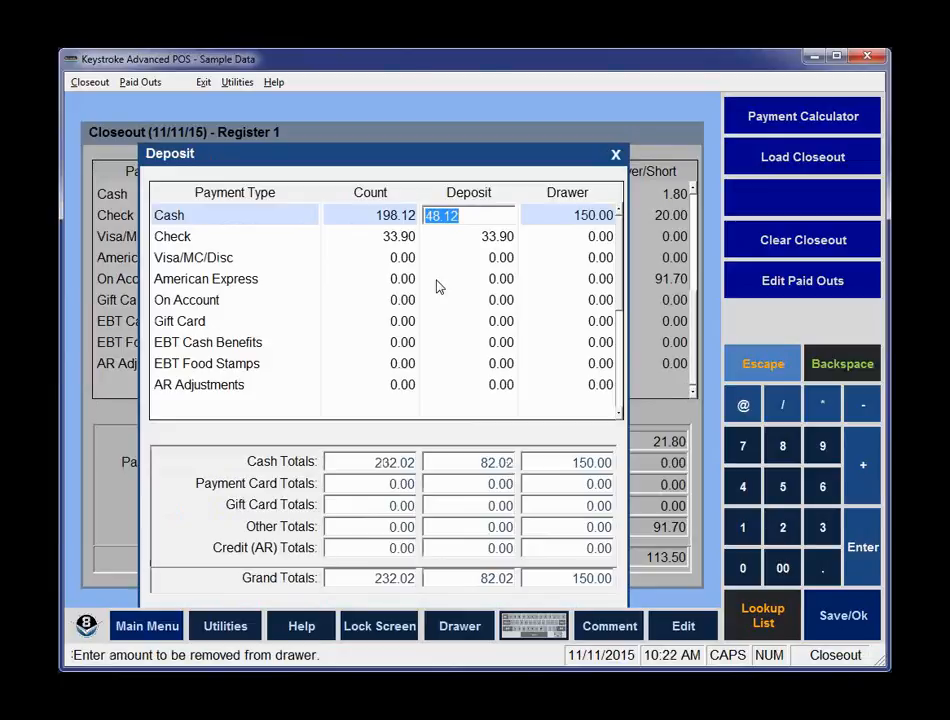
{"action": "key", "text": "Escape"}
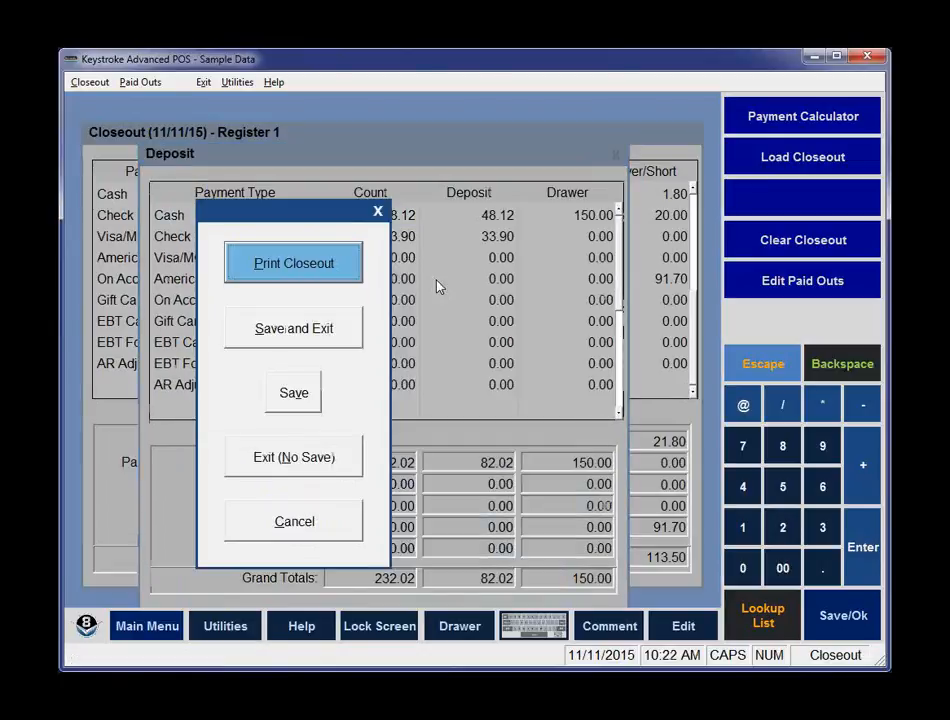
{"action": "key", "text": "Return"}
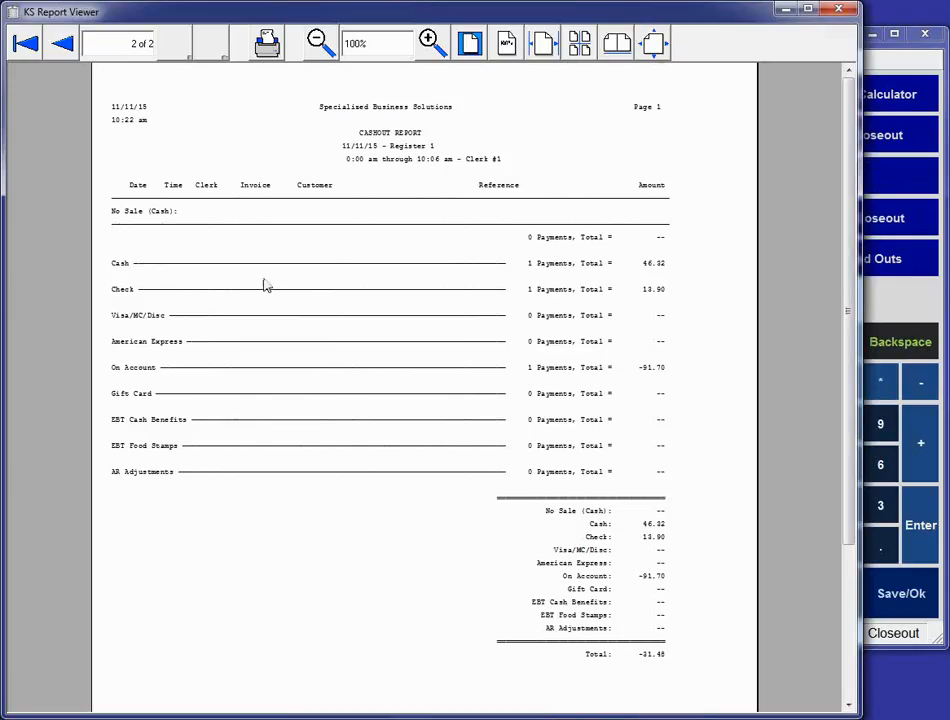
{"action": "left_click", "coordinate": [26, 50]}
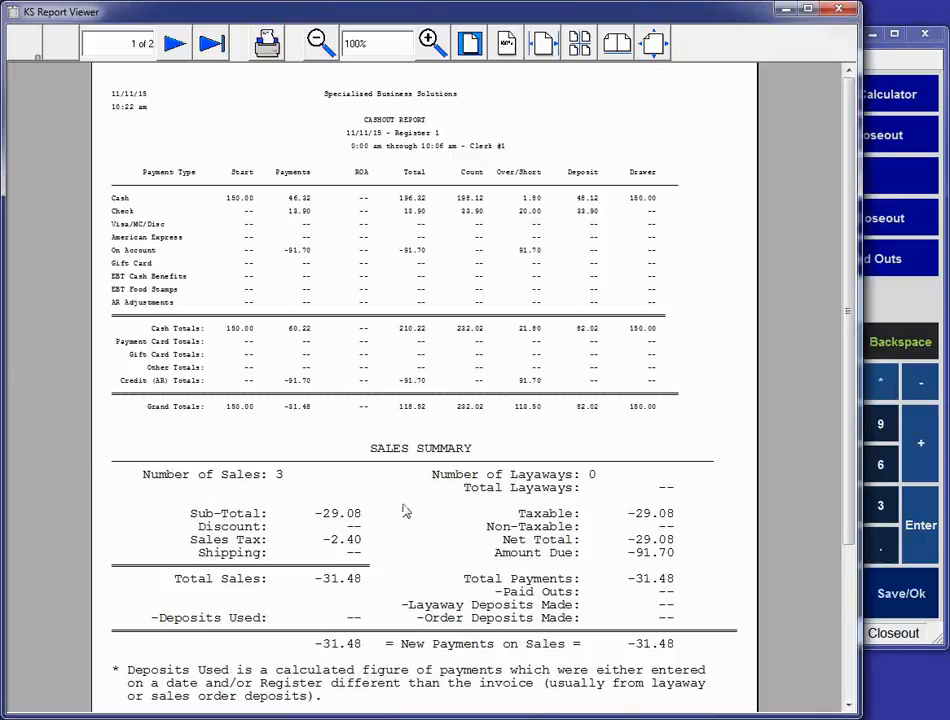
{"action": "left_click", "coordinate": [174, 46]}
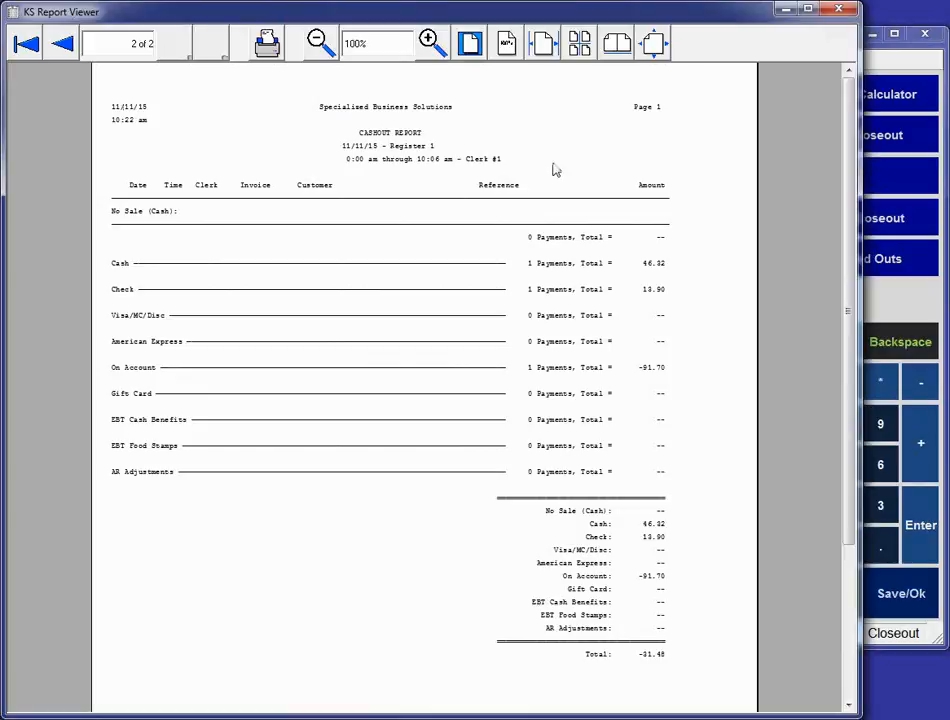
Close the report preview, then save and exit the closeout.
{"action": "left_click", "coordinate": [839, 11]}
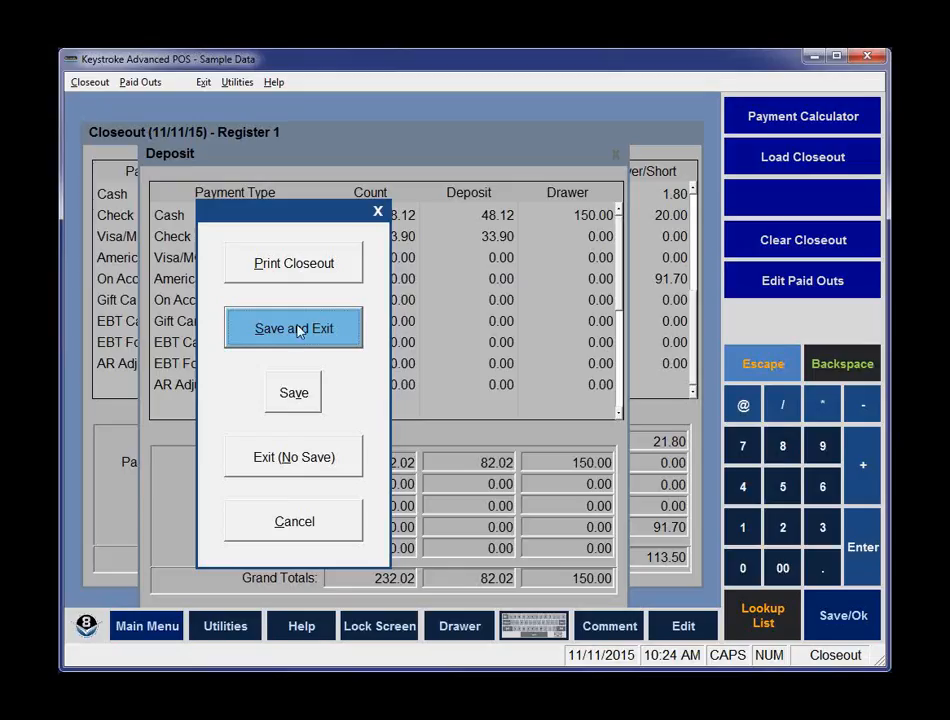
{"action": "left_click", "coordinate": [297, 331]}
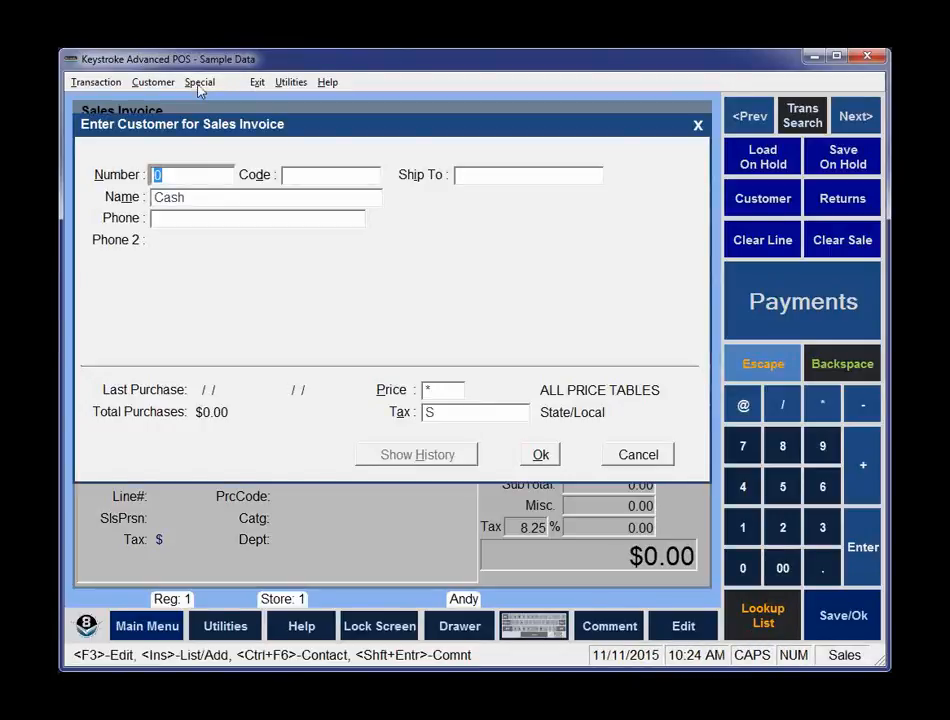
In the Configuration Manager's sales payment types, set Cash's default closeout deposit to Keep Drawer (Over/Short).
{"action": "left_click", "coordinate": [259, 84]}
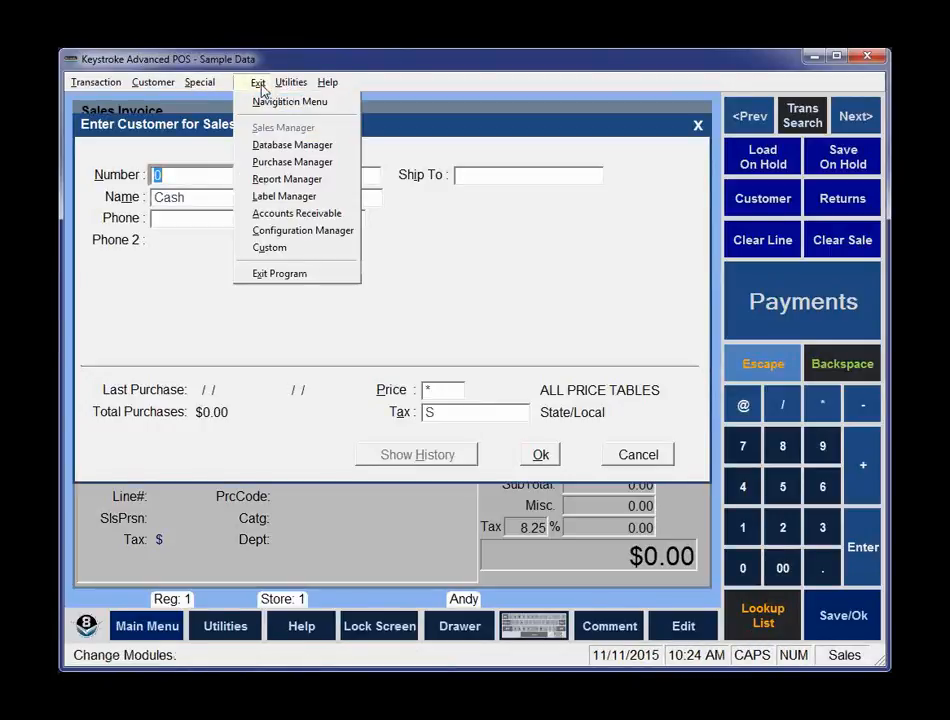
{"action": "left_click", "coordinate": [290, 232]}
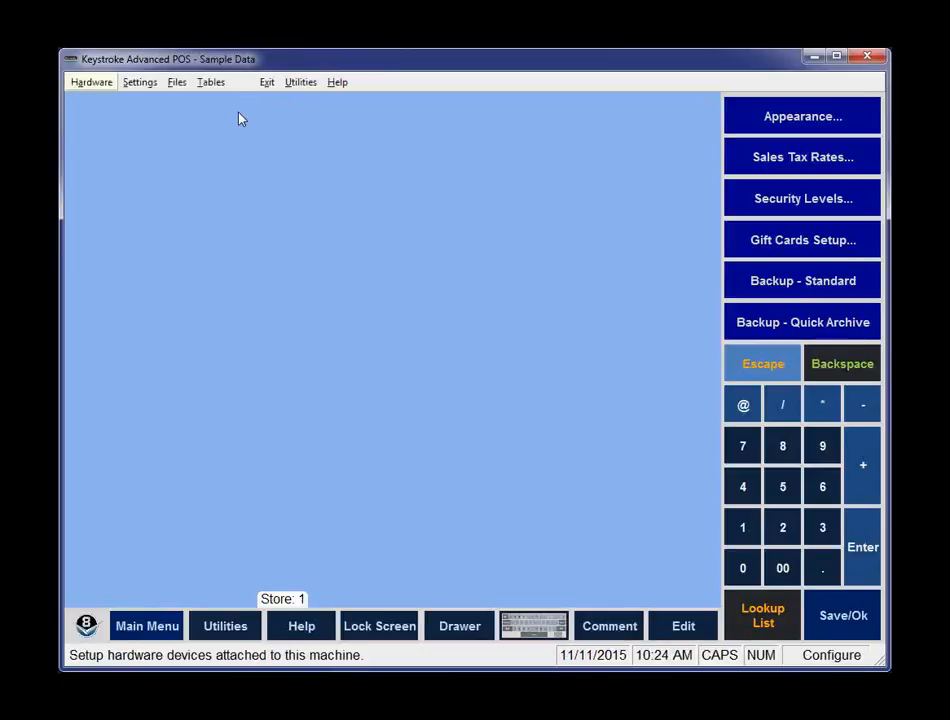
{"action": "left_click", "coordinate": [218, 86]}
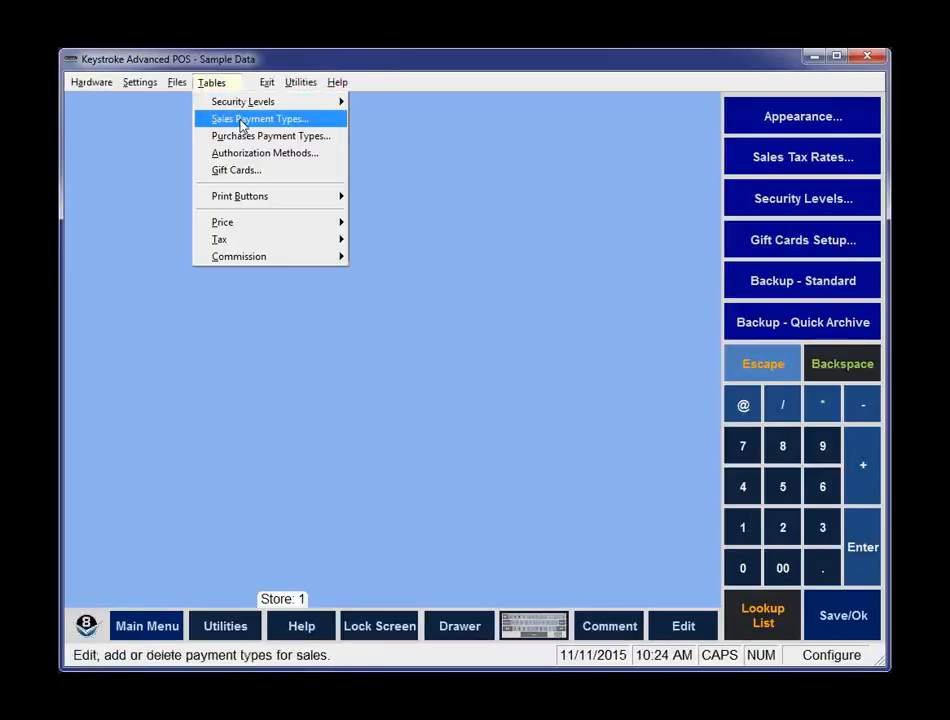
{"action": "left_click", "coordinate": [241, 125]}
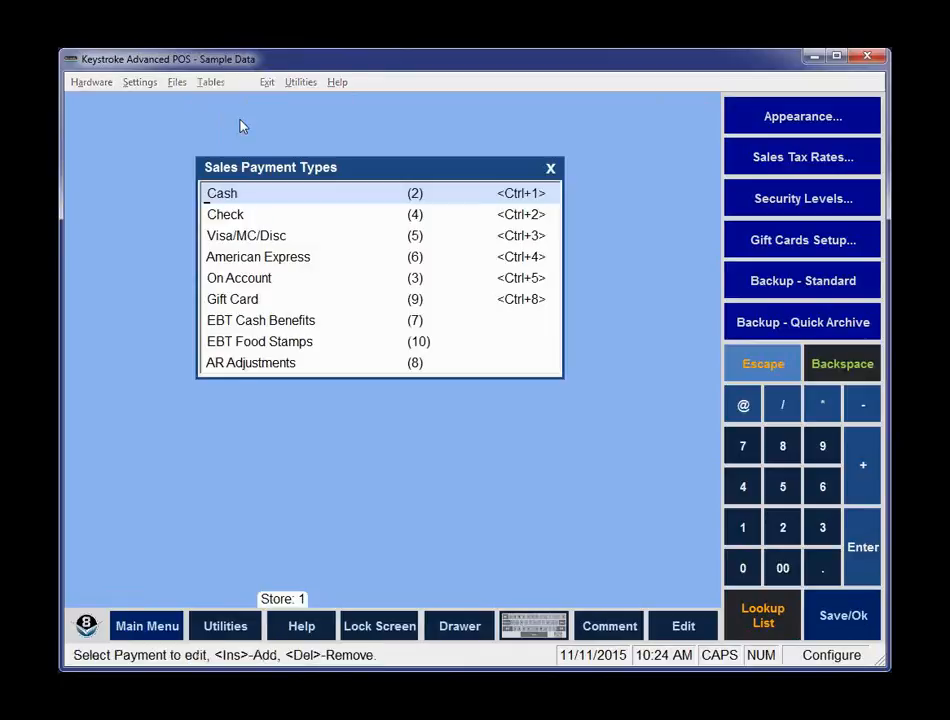
{"action": "double_click", "coordinate": [330, 201]}
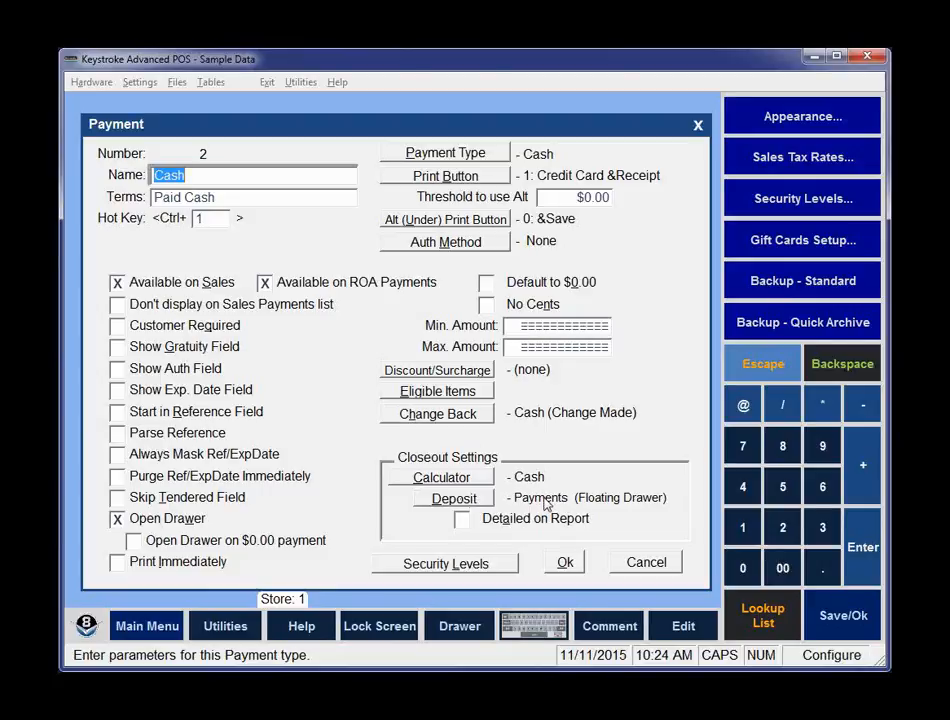
{"action": "left_click", "coordinate": [452, 499]}
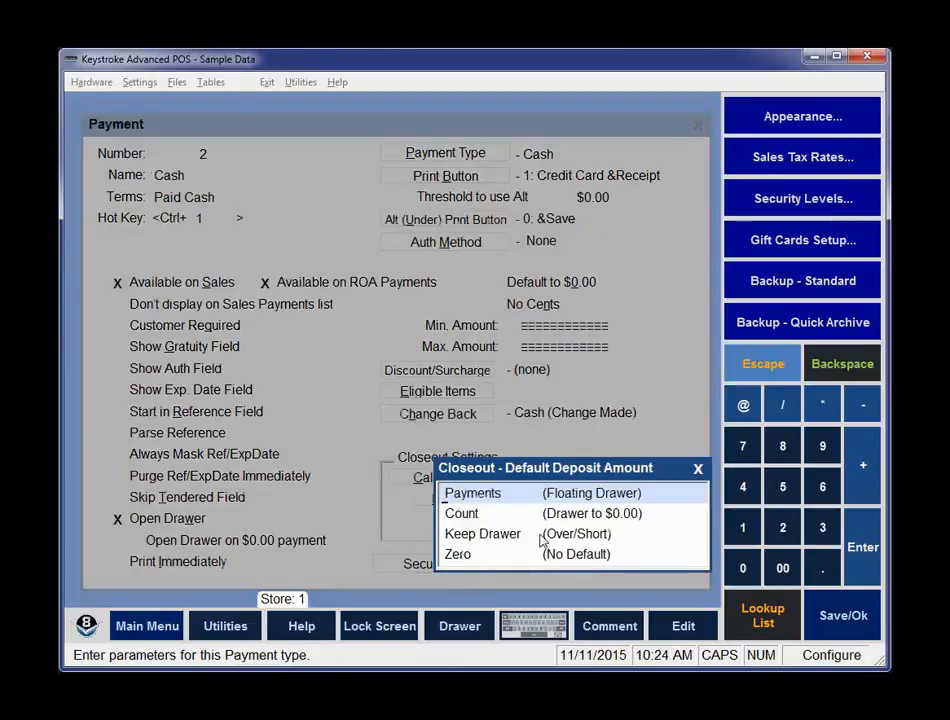
{"action": "left_click", "coordinate": [486, 539]}
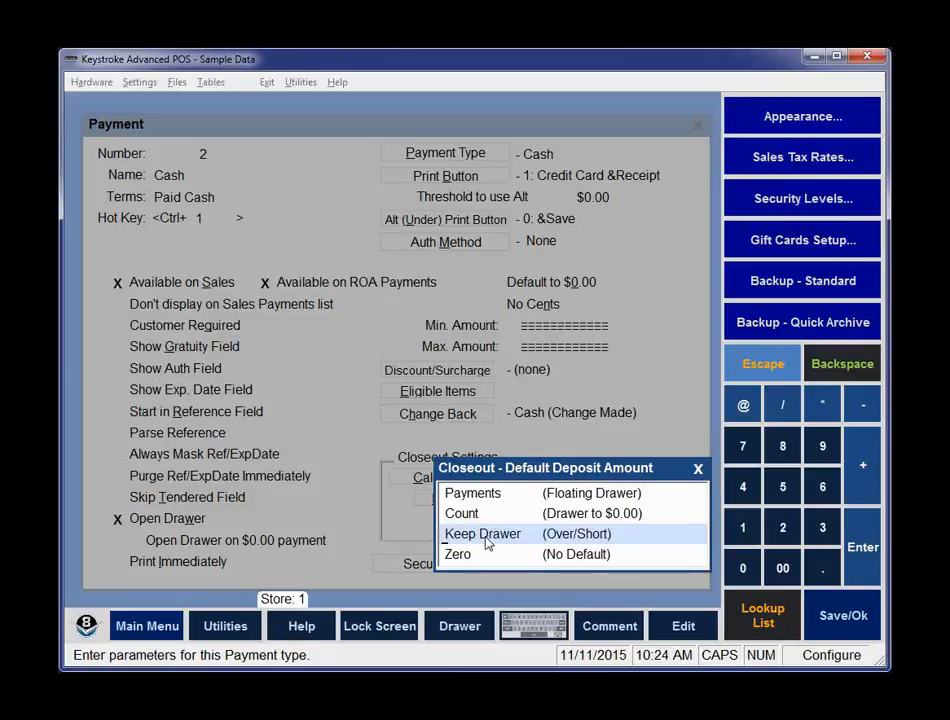
{"action": "key", "text": "Escape"}
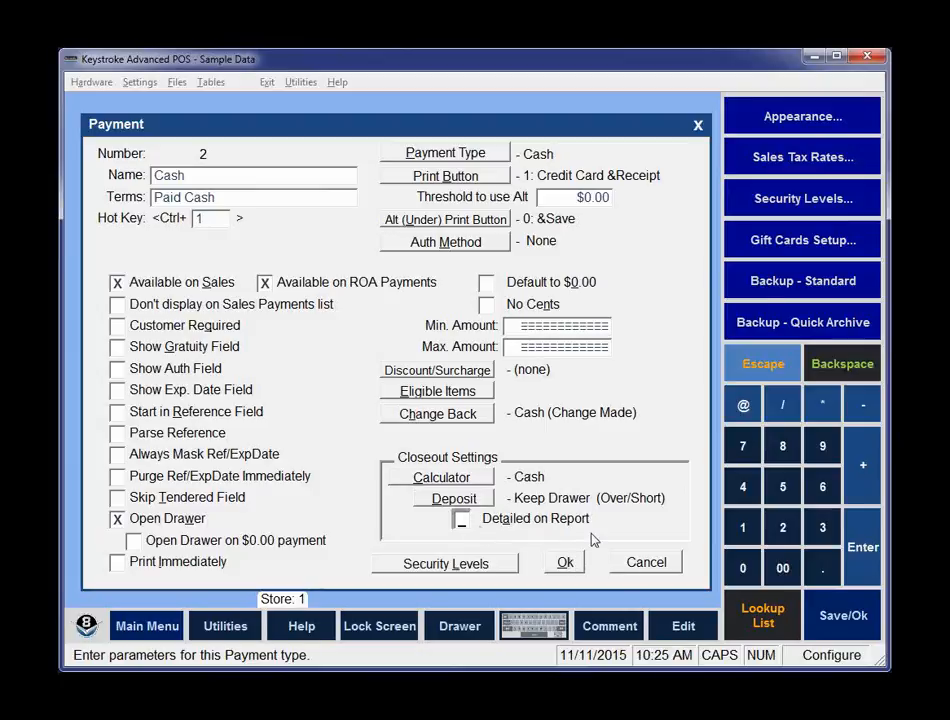
{"action": "left_click", "coordinate": [565, 563]}
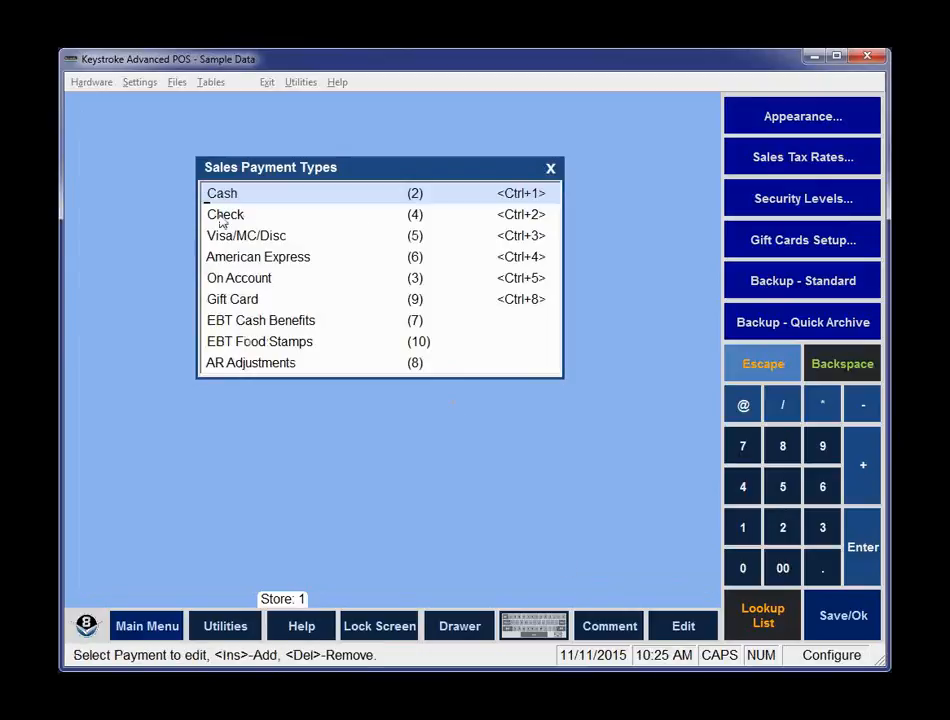
Set the Check payment type's closeout deposit to Count (Drawer to $0.00) and enable Detailed on Report.
{"action": "left_click", "coordinate": [222, 218]}
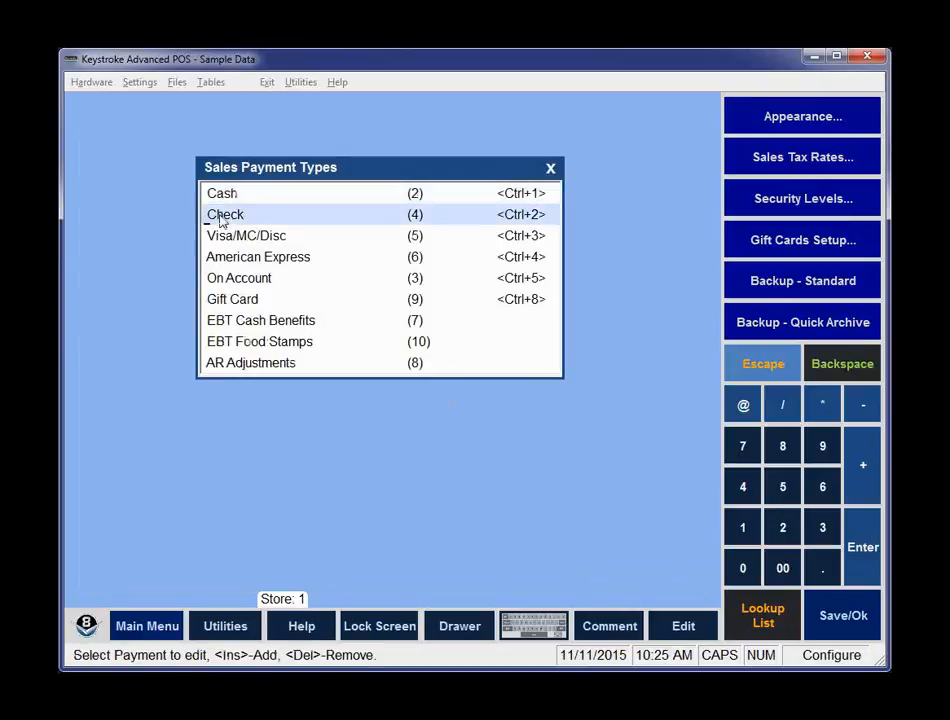
{"action": "double_click", "coordinate": [222, 218]}
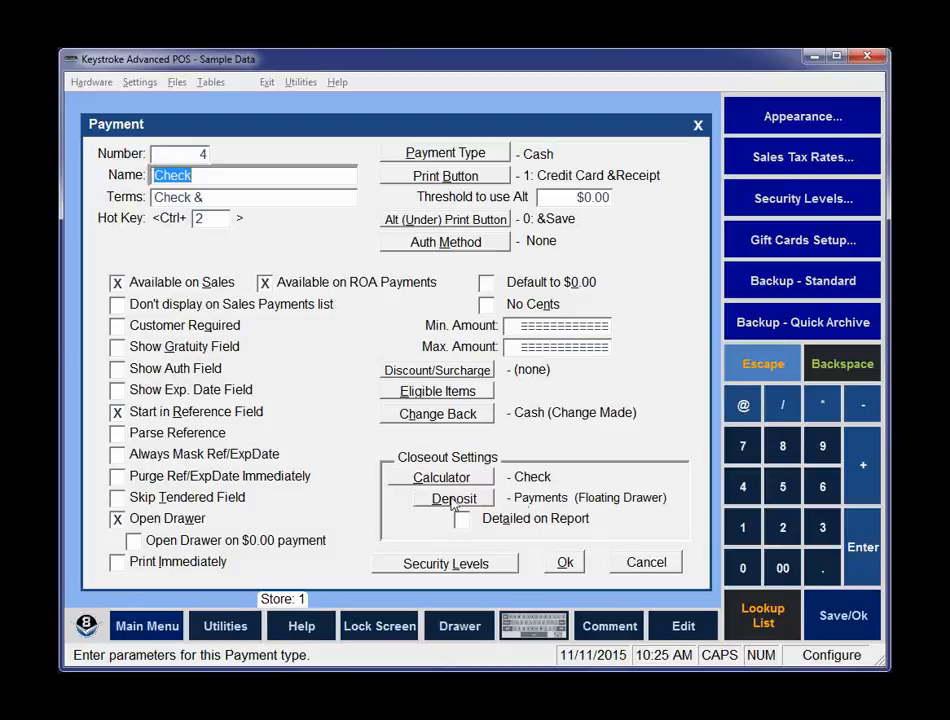
{"action": "left_click", "coordinate": [452, 499]}
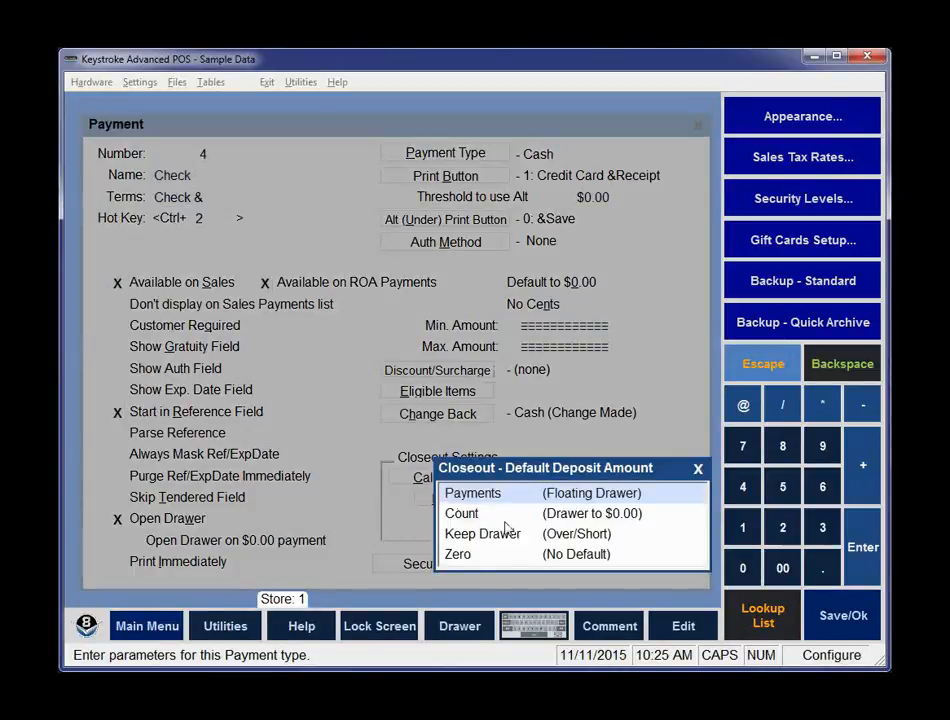
{"action": "left_click", "coordinate": [464, 516]}
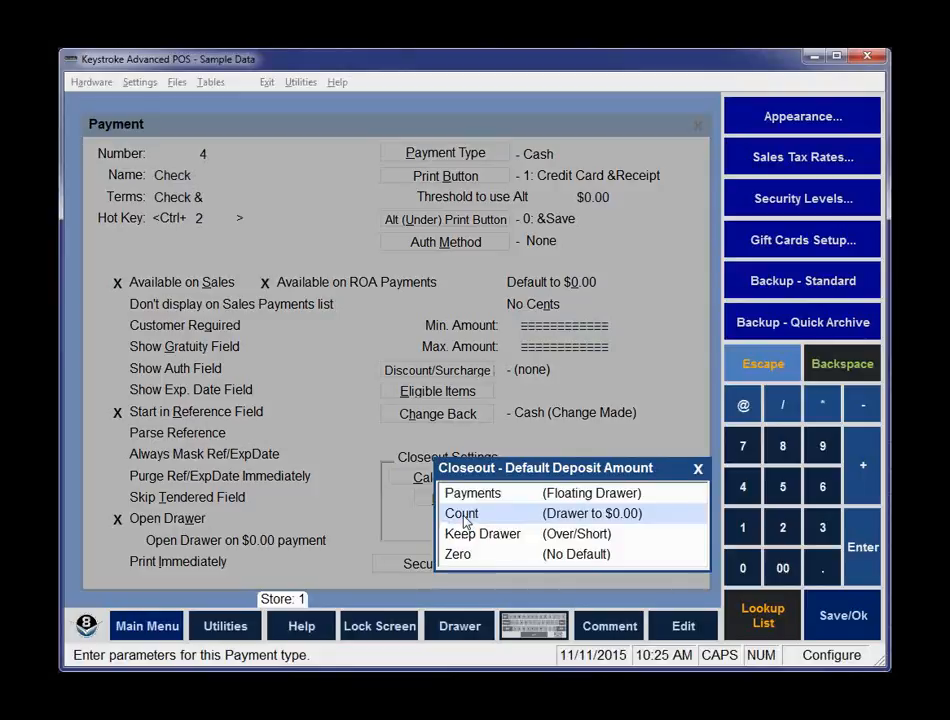
{"action": "left_click", "coordinate": [463, 516]}
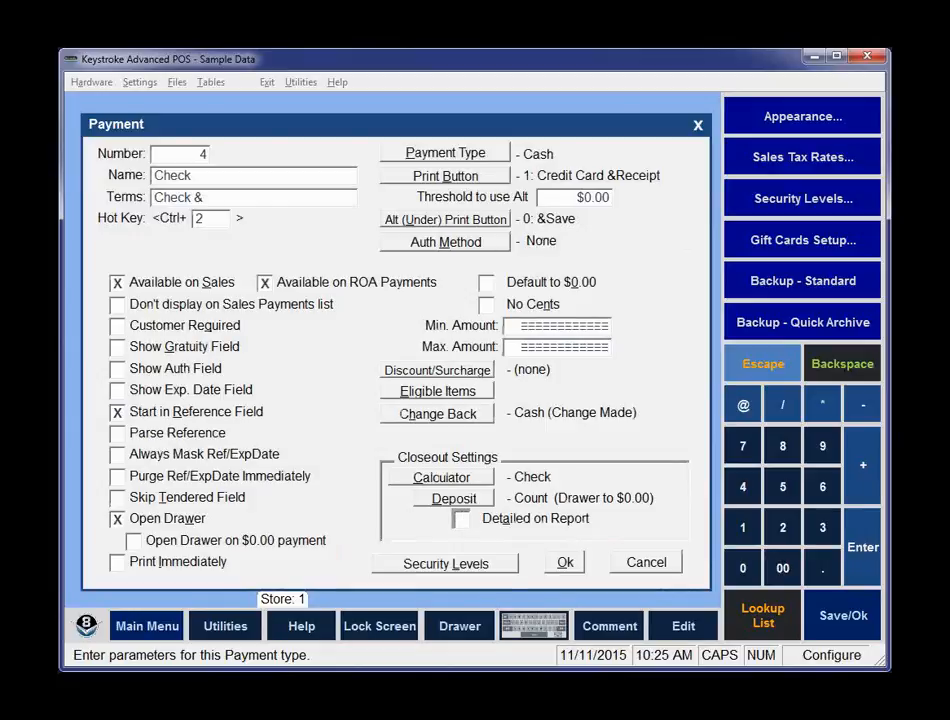
{"action": "left_click", "coordinate": [464, 520]}
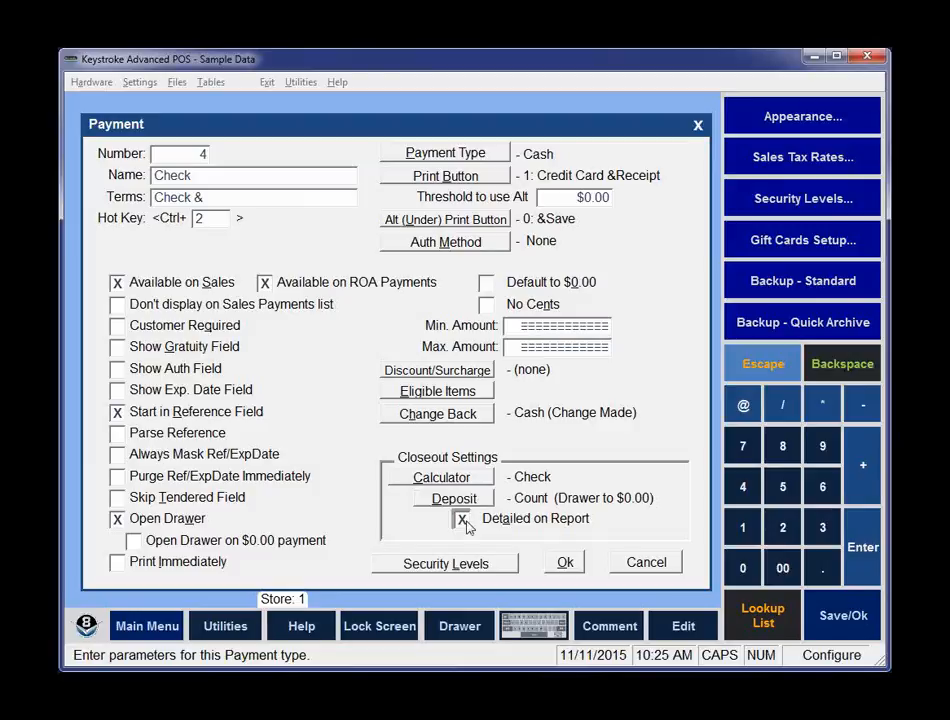
{"action": "left_click", "coordinate": [564, 563]}
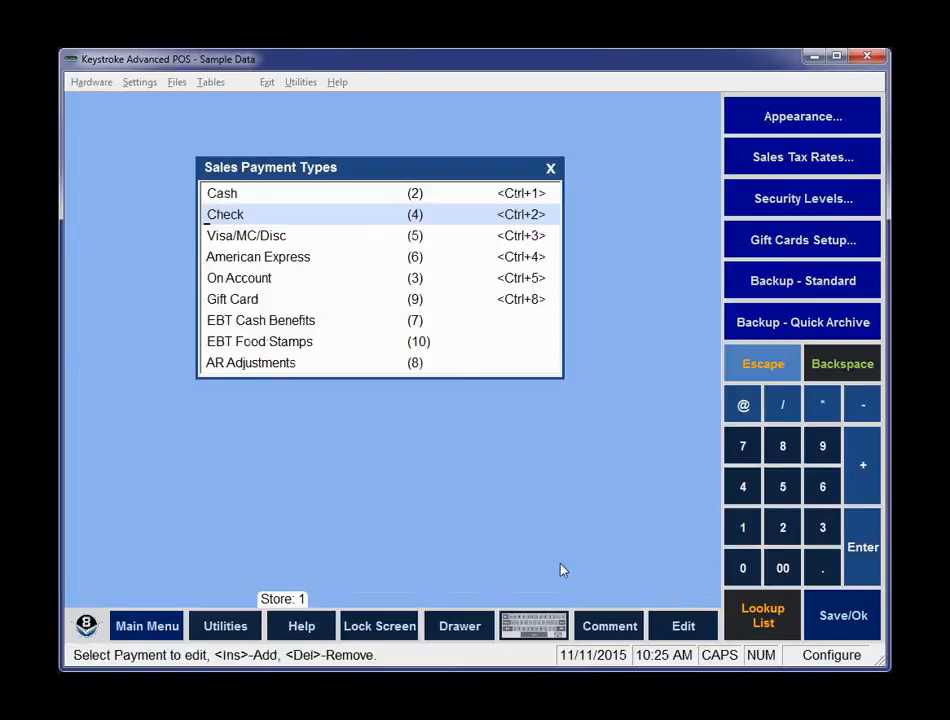
Set the On Account payment type's closeout calculator to Check and enable Detailed on Report.
{"action": "left_click", "coordinate": [226, 279]}
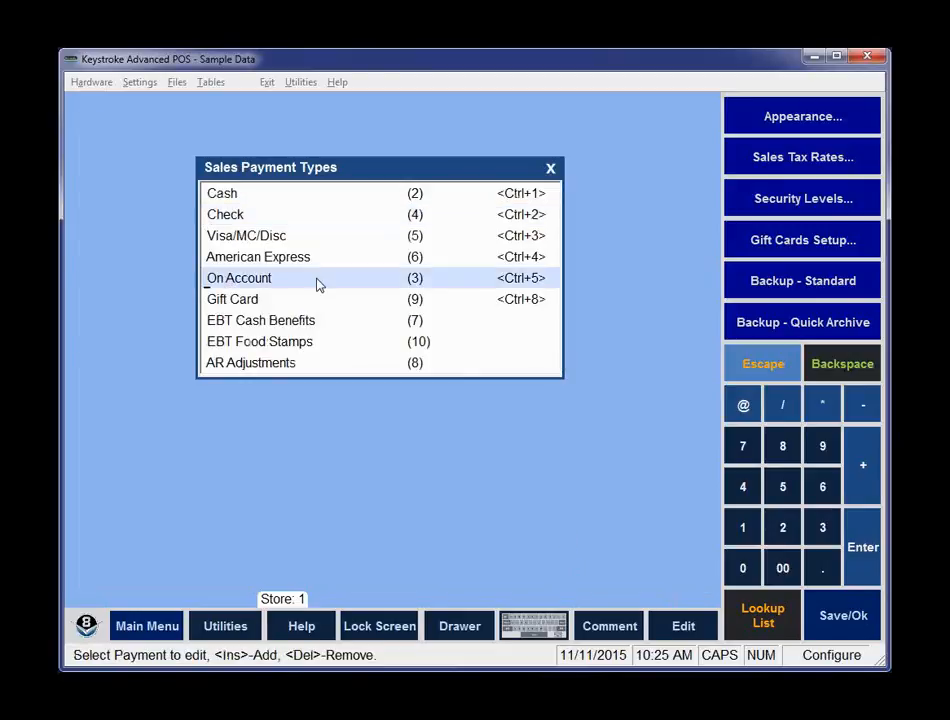
{"action": "double_click", "coordinate": [352, 280]}
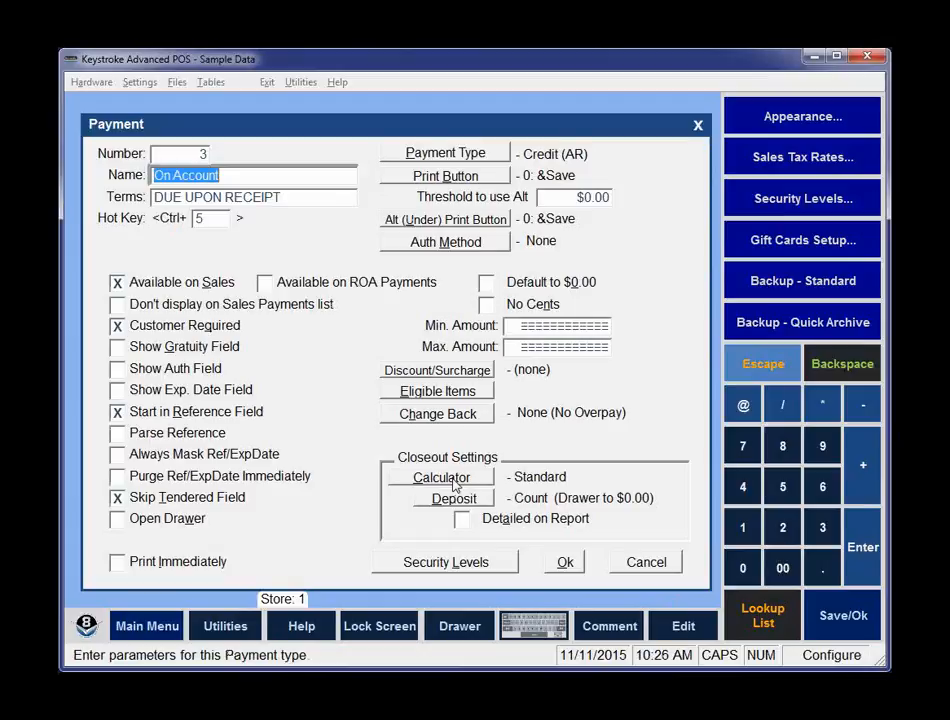
{"action": "left_click", "coordinate": [455, 484]}
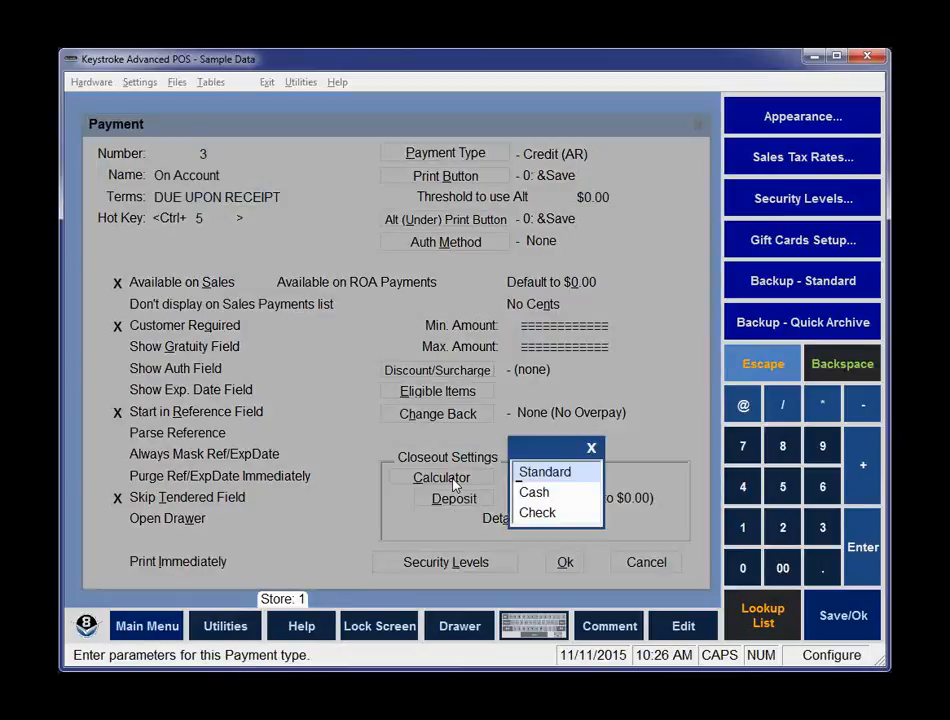
{"action": "left_click", "coordinate": [554, 516]}
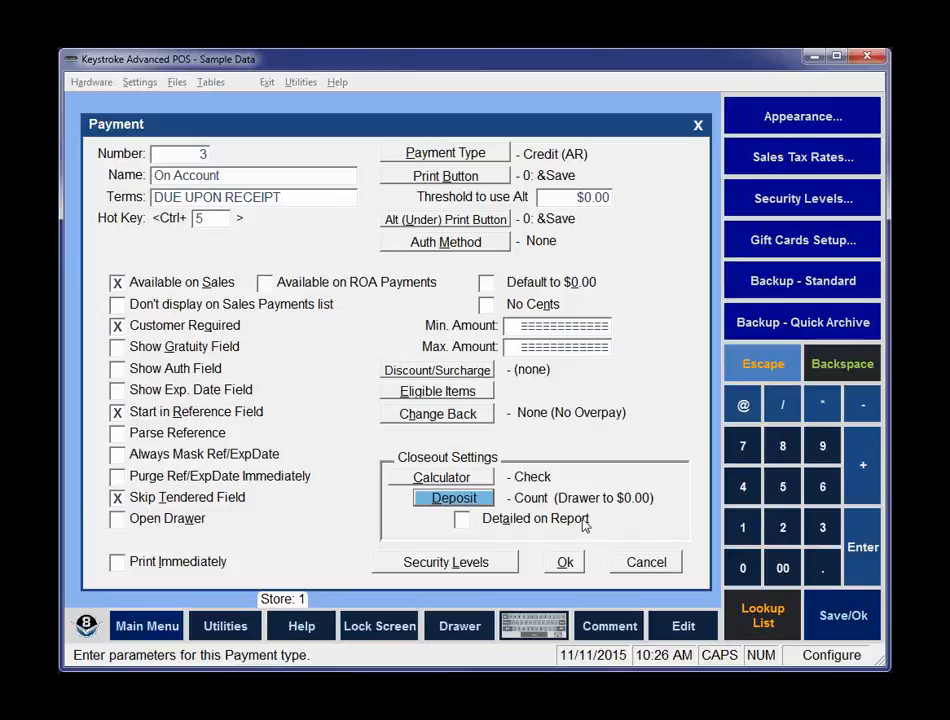
{"action": "left_click", "coordinate": [462, 522]}
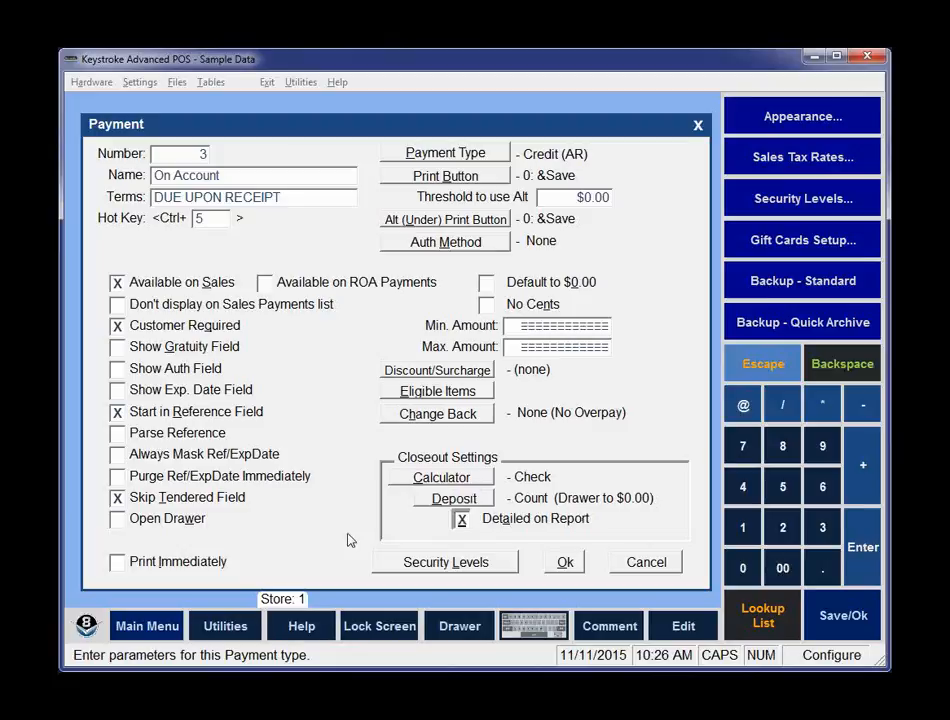
{"action": "left_click", "coordinate": [566, 564]}
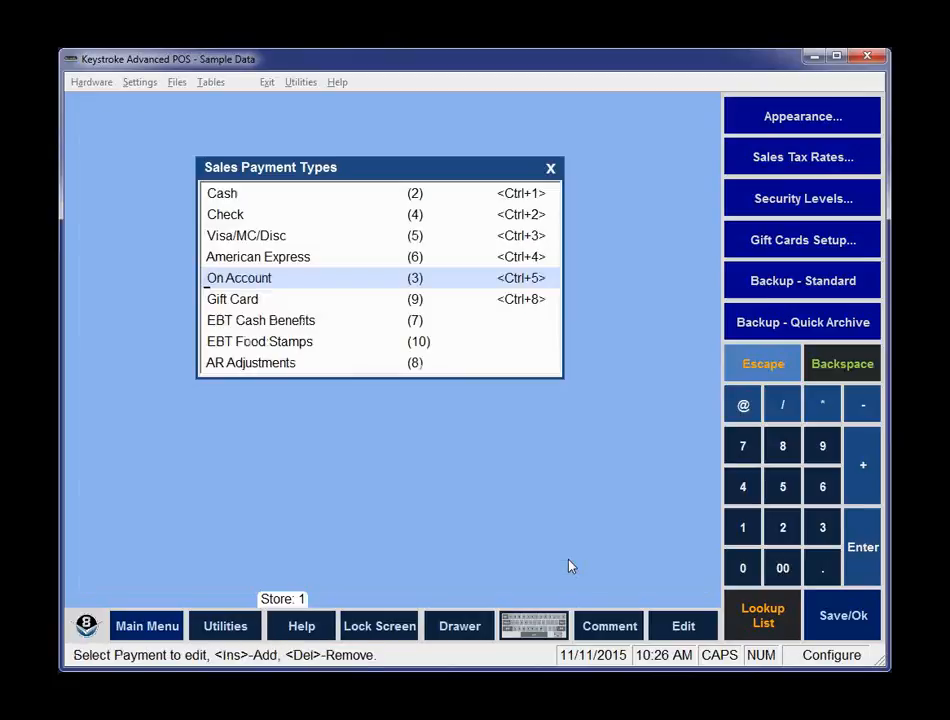
Close the payment types list, return to the Sales Manager, and load the saved 11/11/15 closeout.
{"action": "left_click", "coordinate": [549, 167]}
{"action": "left_click", "coordinate": [342, 342]}
{"action": "mouse_move", "coordinate": [333, 81]}
{"action": "mouse_move", "coordinate": [267, 84]}
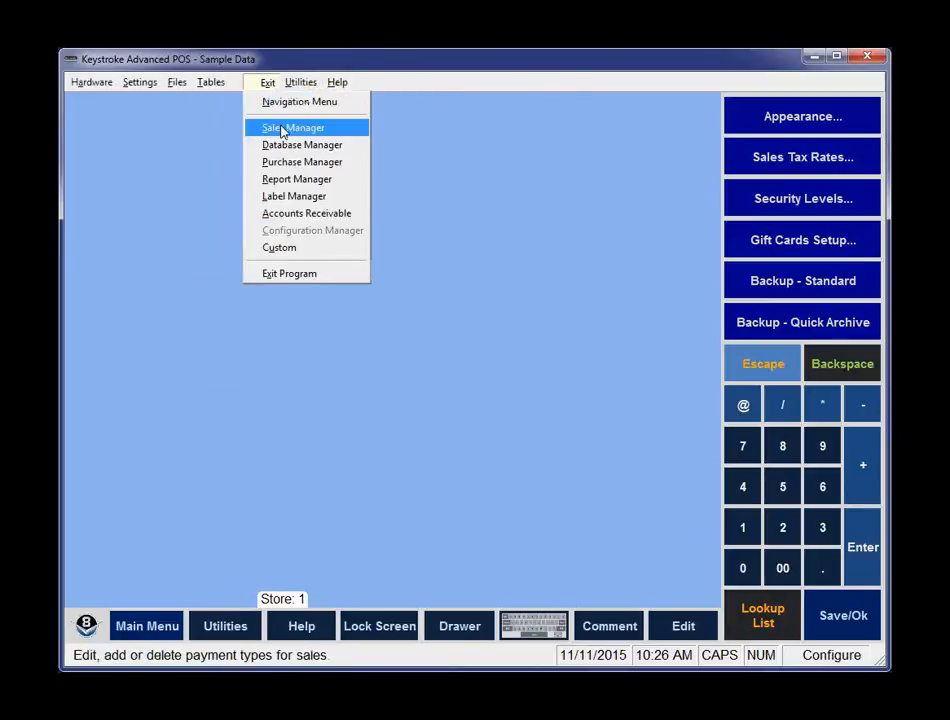
{"action": "left_click", "coordinate": [281, 128]}
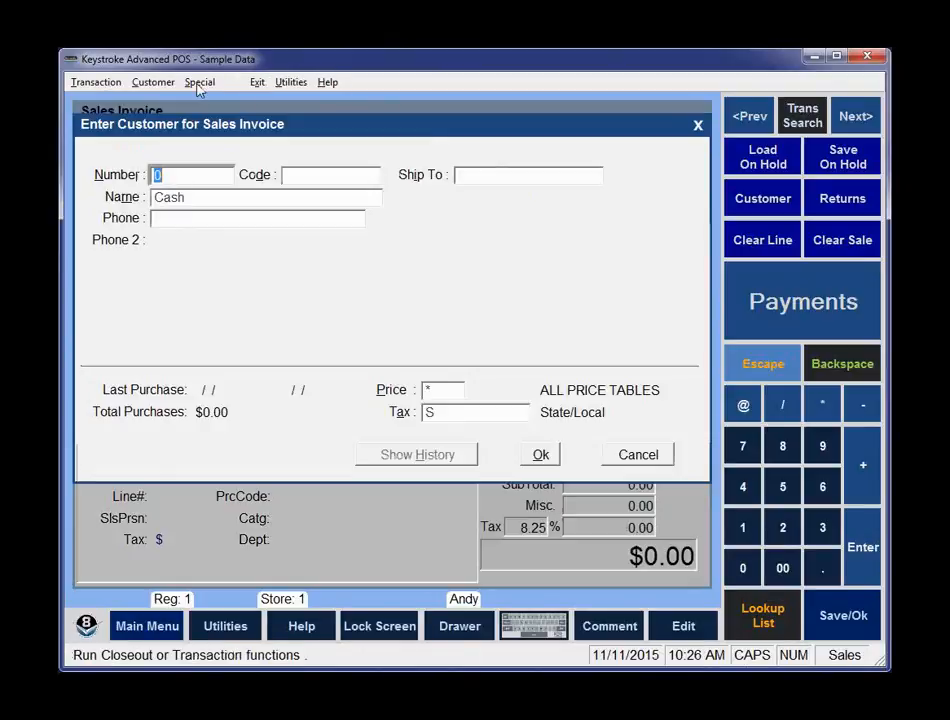
{"action": "left_click", "coordinate": [199, 86]}
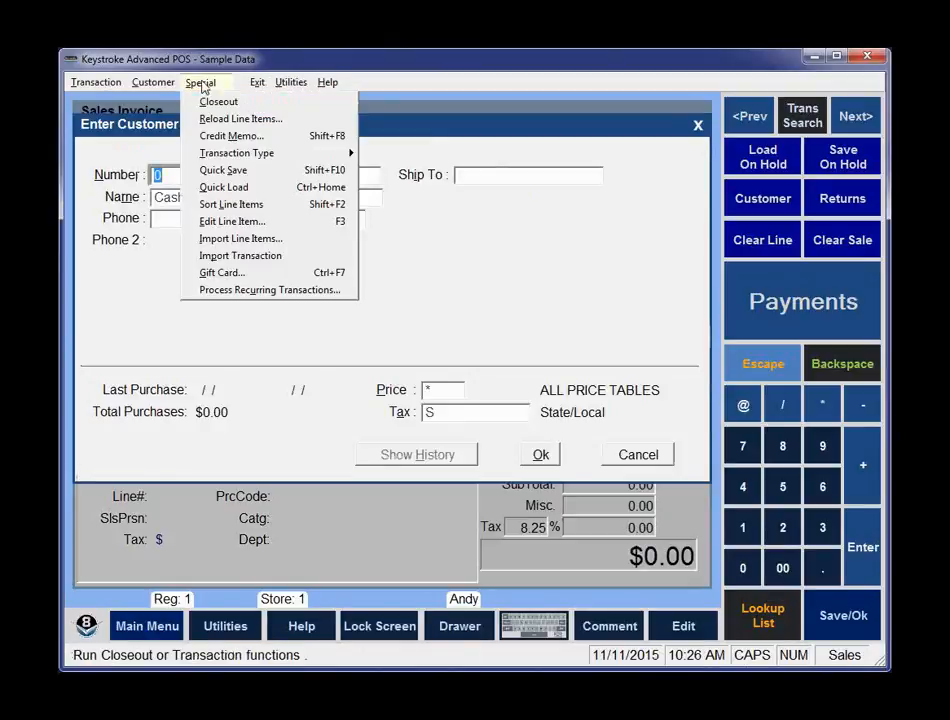
{"action": "left_click", "coordinate": [228, 102]}
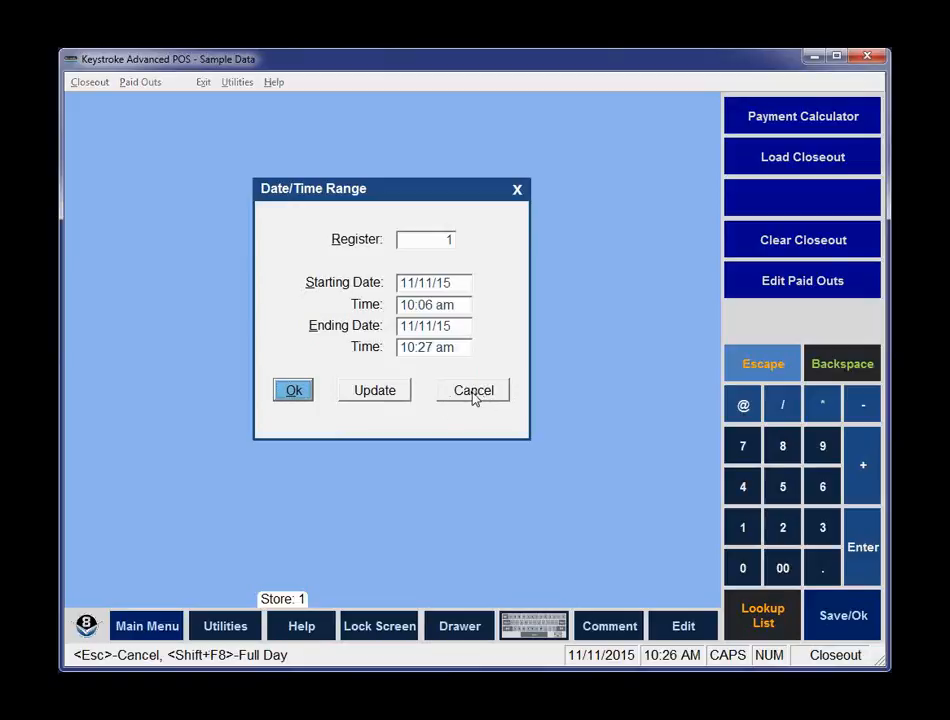
{"action": "left_click", "coordinate": [474, 392]}
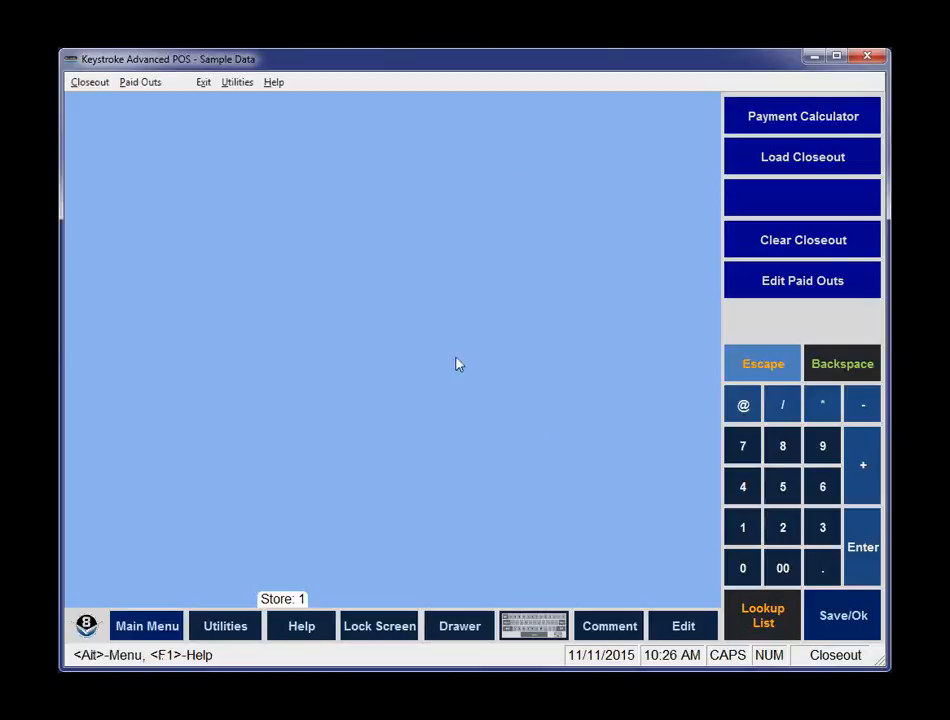
{"action": "left_click", "coordinate": [91, 84]}
{"action": "left_click", "coordinate": [100, 120]}
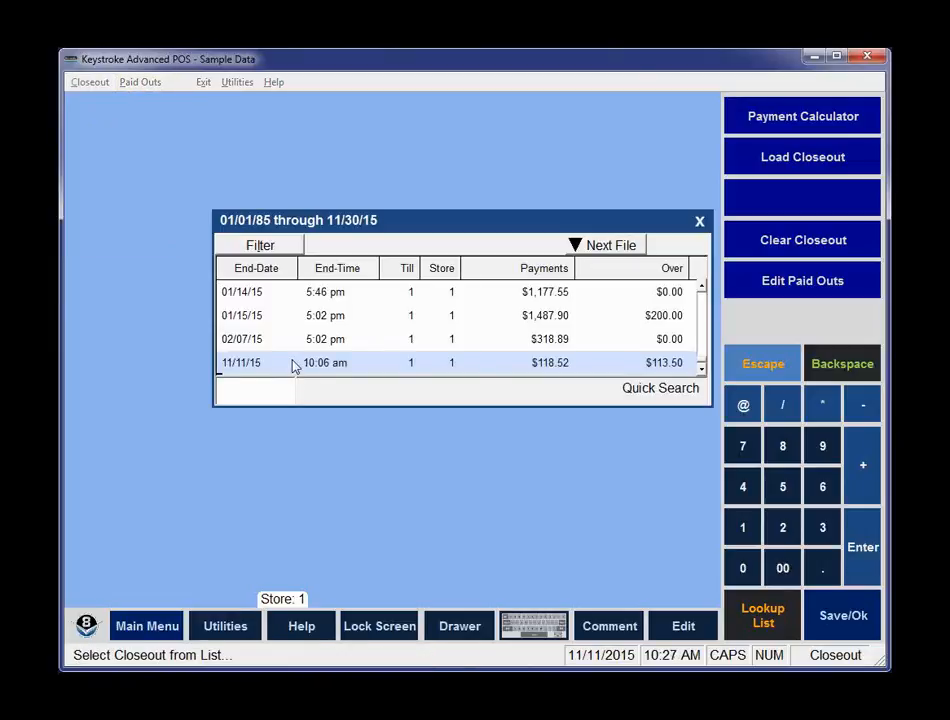
{"action": "double_click", "coordinate": [293, 366]}
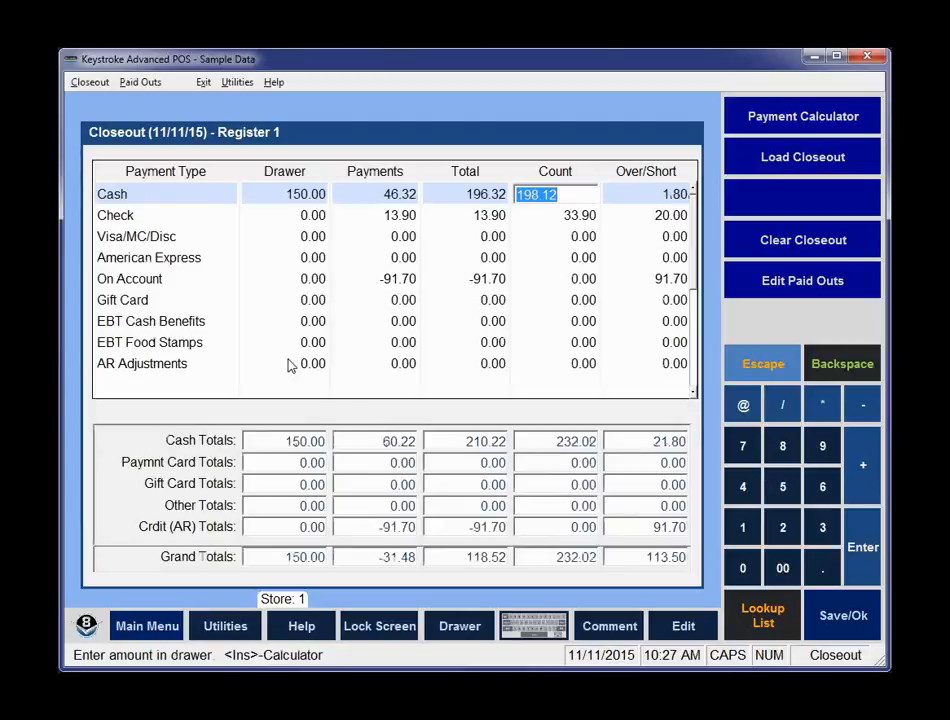
Go to the deposit screen, reprint the closeout and return to the report's first page.
{"action": "key", "text": "F10"}
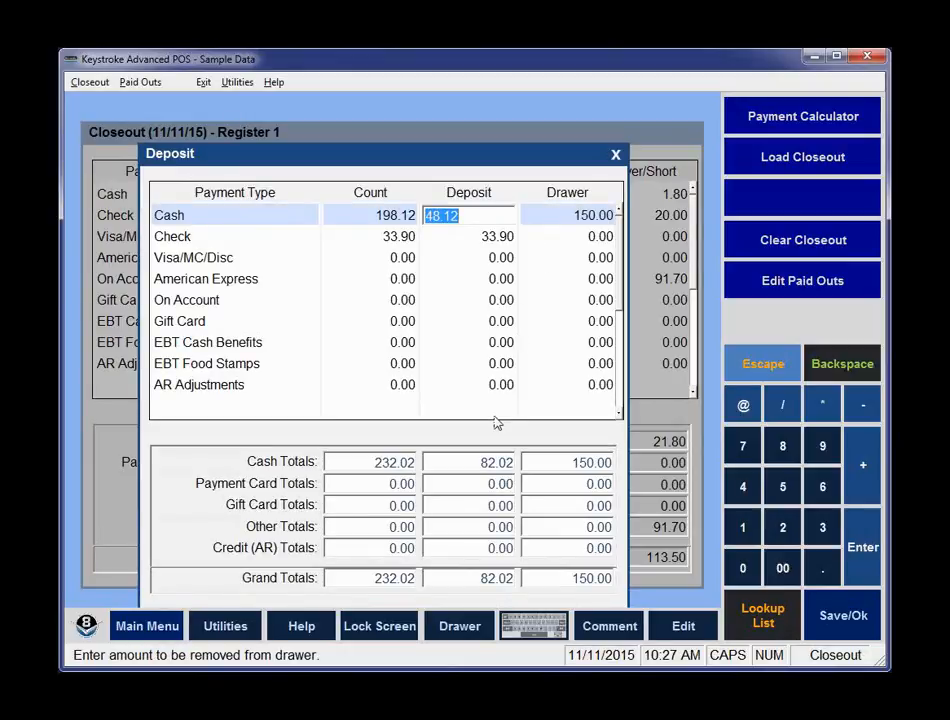
{"action": "key", "text": "F10"}
{"action": "key", "text": "Return"}
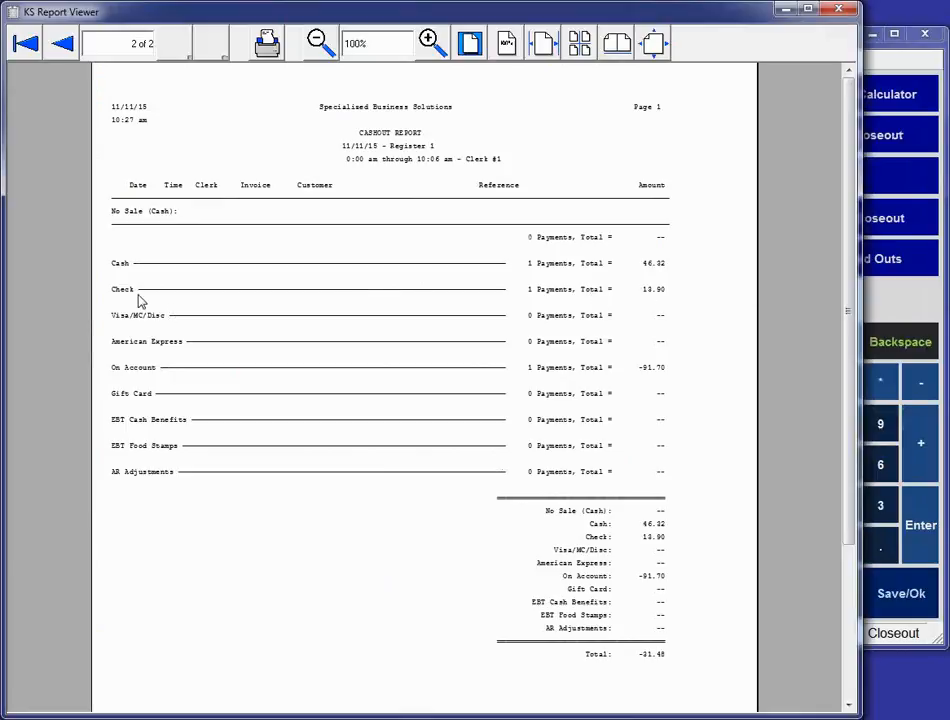
{"action": "left_click", "coordinate": [28, 50]}
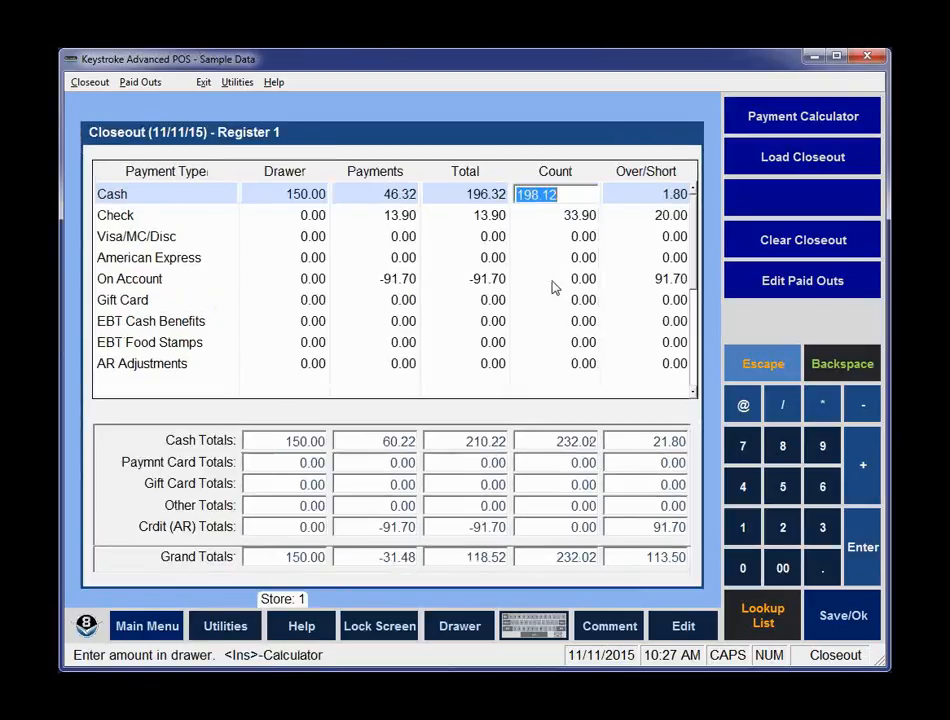
Open the calculator from the On Account count field and close it without entering a value.
{"action": "left_click", "coordinate": [563, 279]}
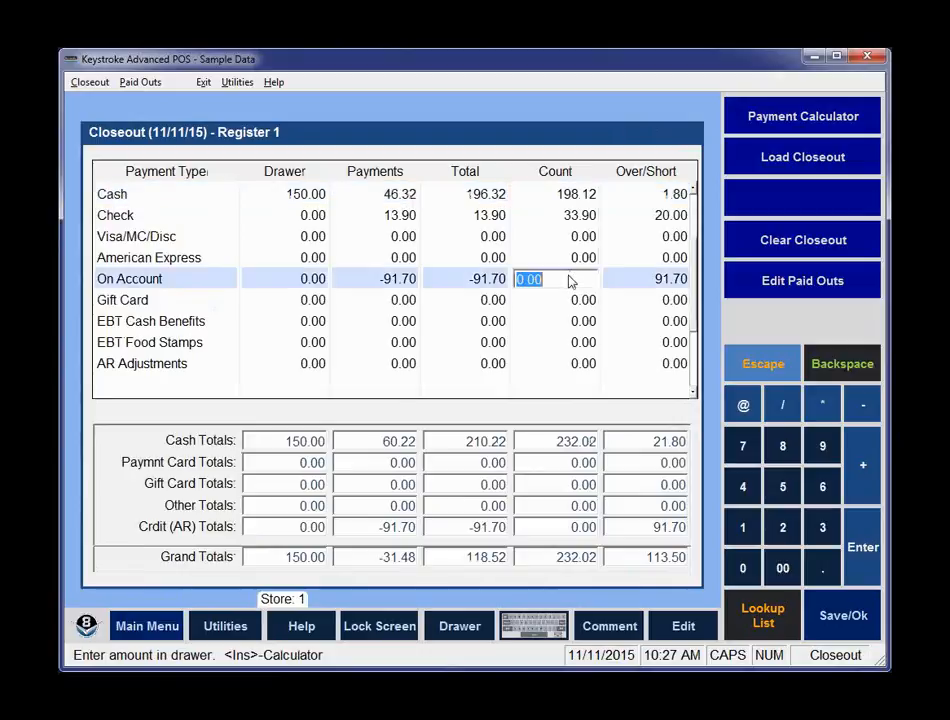
{"action": "left_click", "coordinate": [873, 452]}
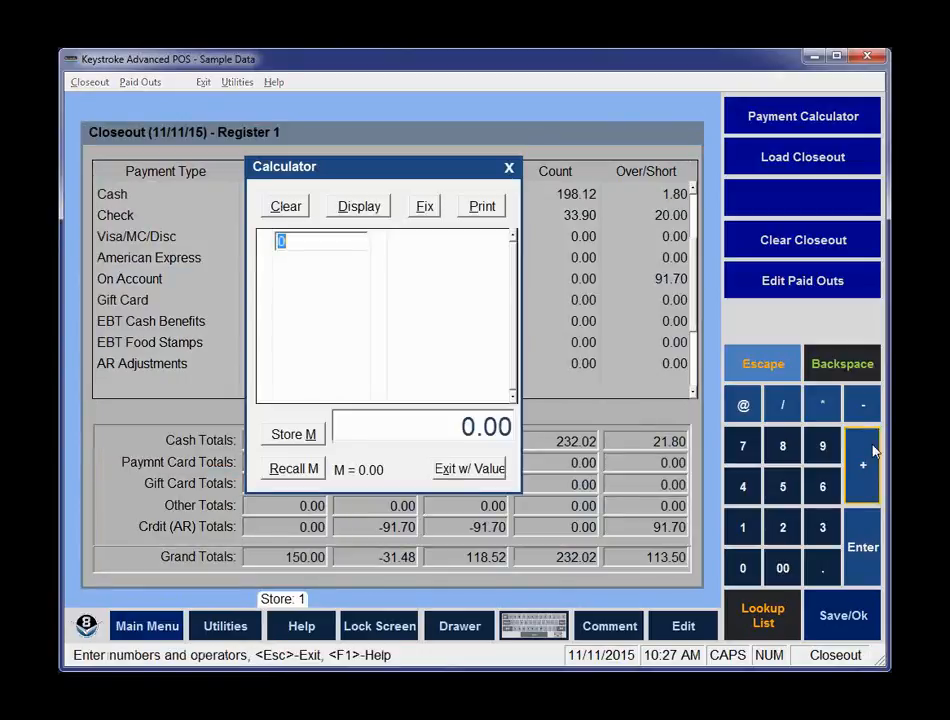
{"action": "key", "text": "Escape"}
{"action": "left_click", "coordinate": [873, 452]}
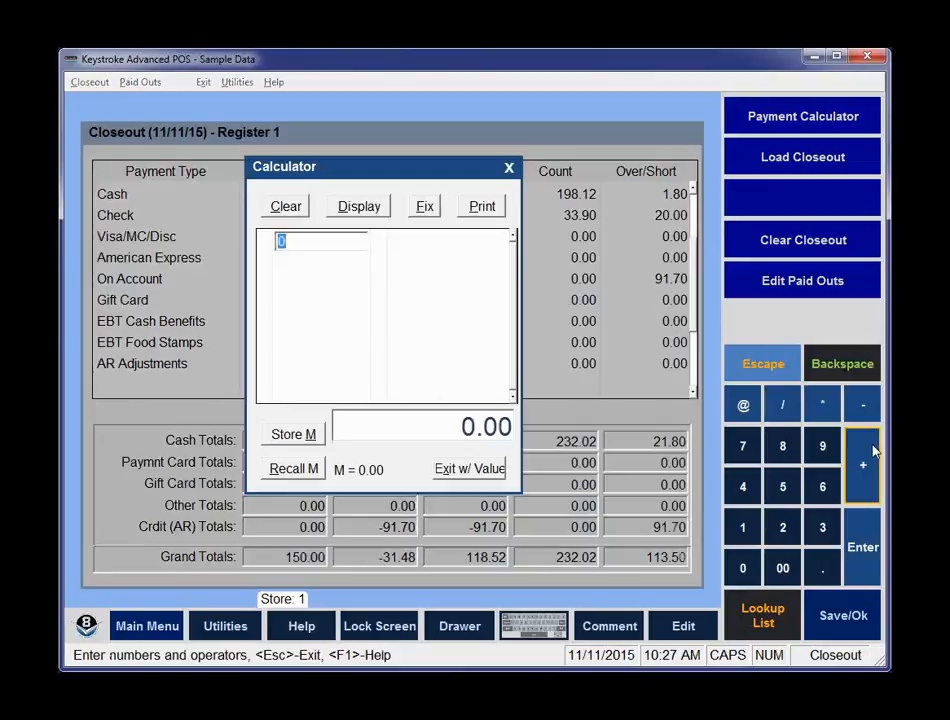
{"action": "key", "text": "Escape"}
{"action": "left_click", "coordinate": [873, 452]}
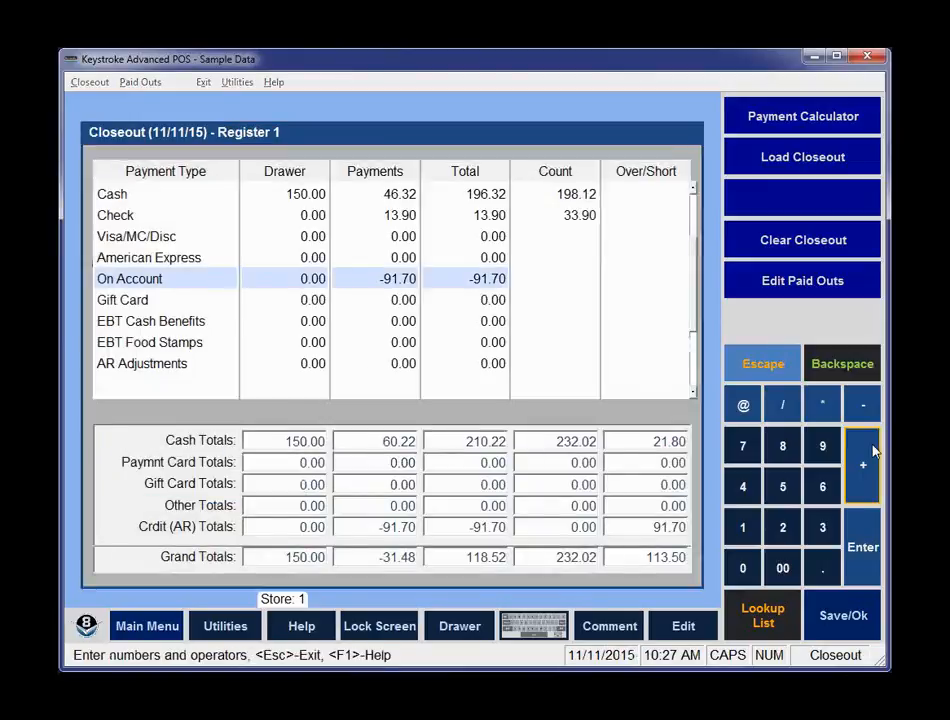
{"action": "key", "text": "Escape"}
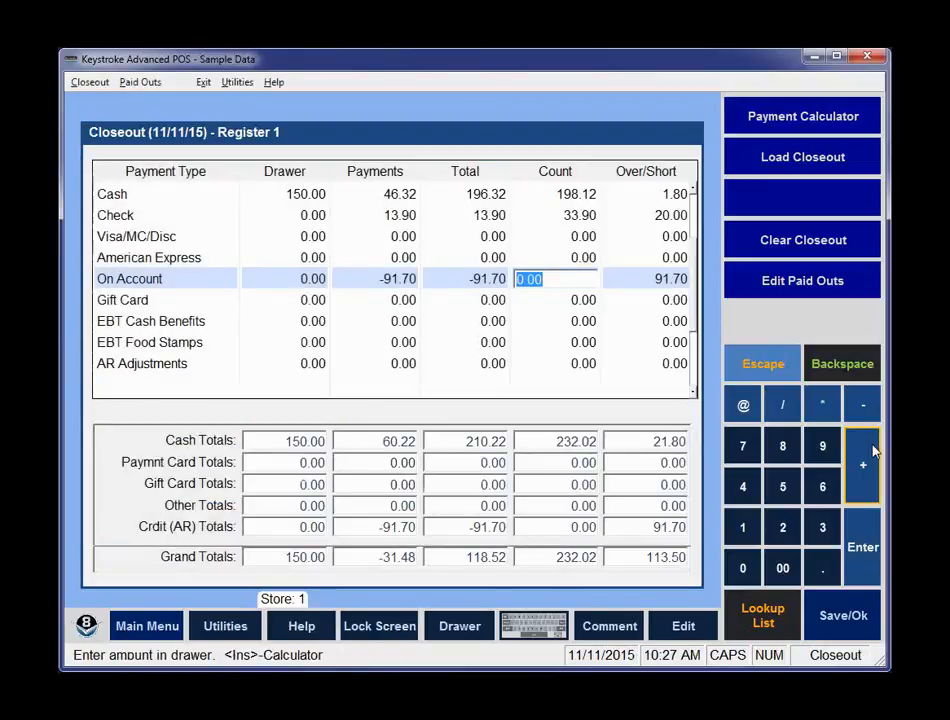
{"action": "key", "text": "alt"}
{"action": "key", "text": "x"}
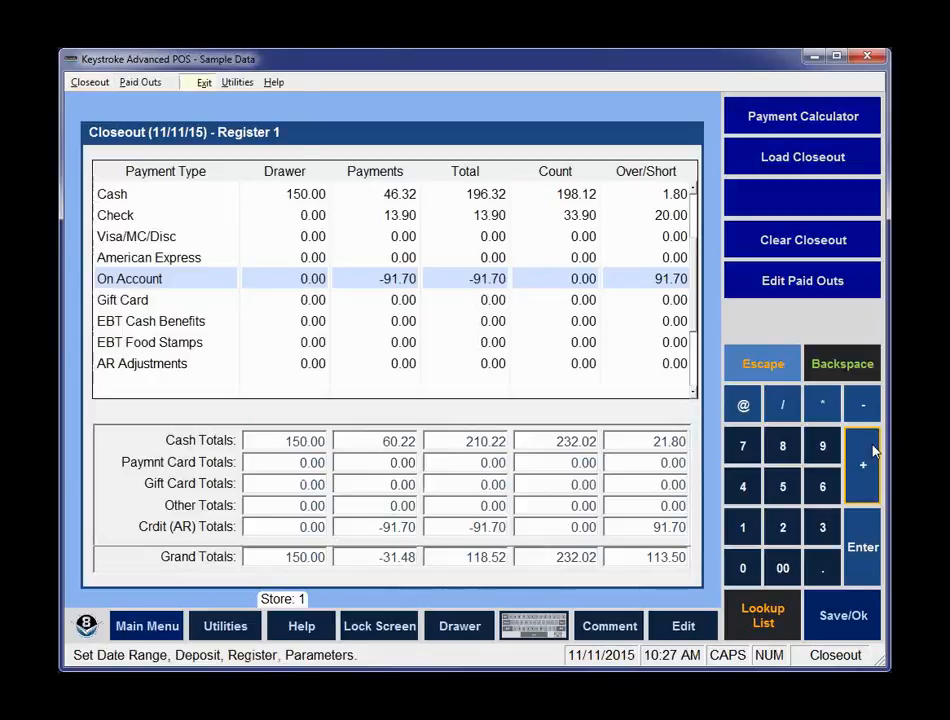
{"action": "key", "text": "Escape"}
{"action": "key", "text": "Escape"}
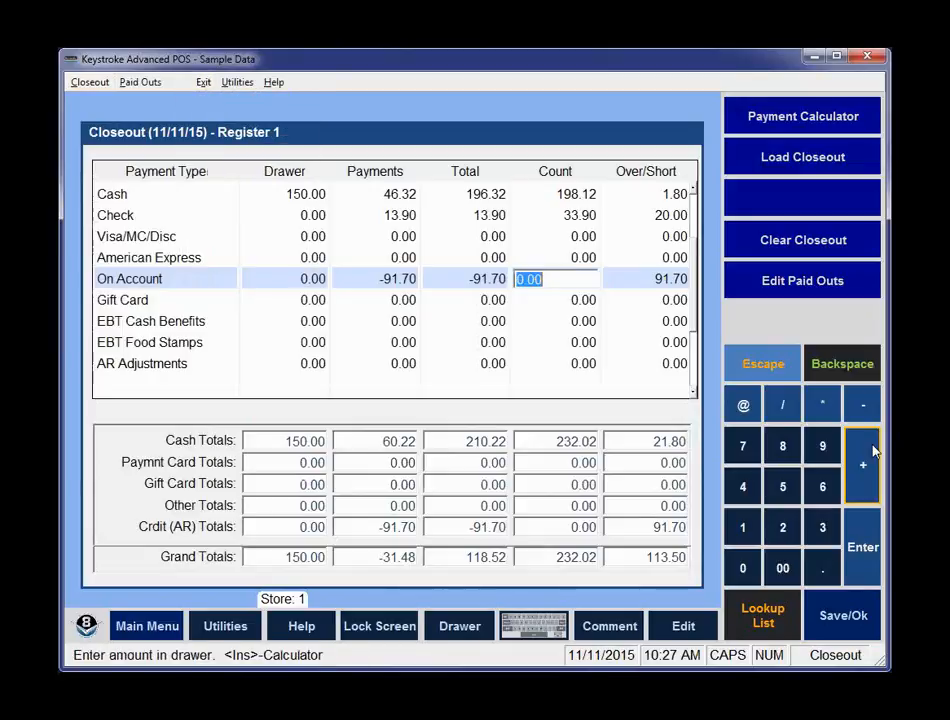
Change the closeout's date/time range to register 2 and accept resetting the current closeout.
{"action": "key", "text": "alt+c"}
{"action": "key", "text": "Return"}
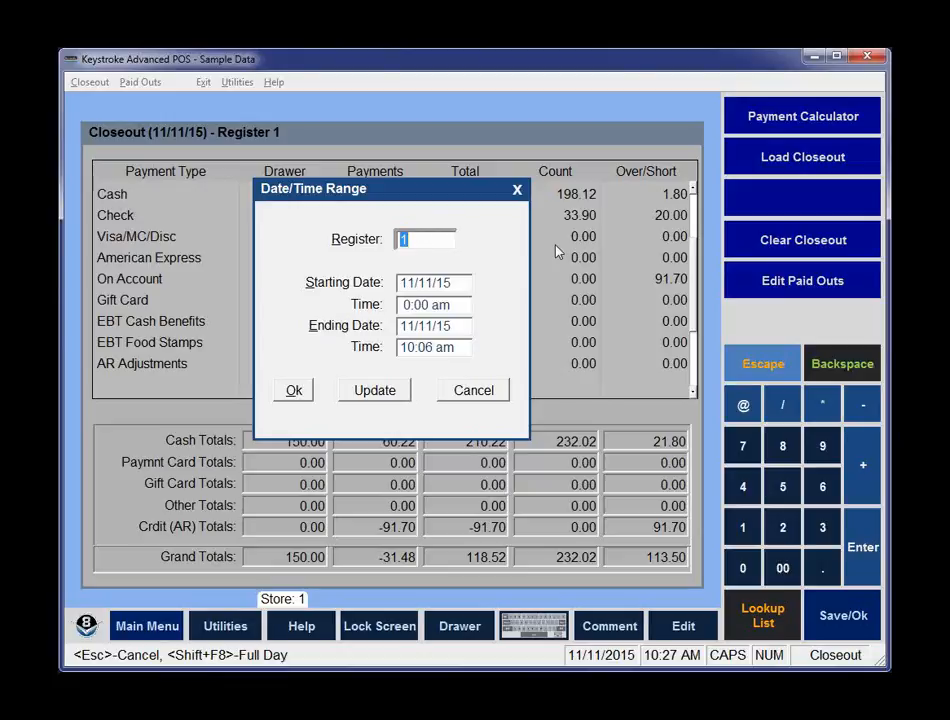
{"action": "type", "text": "2"}
{"action": "key", "text": "Return"}
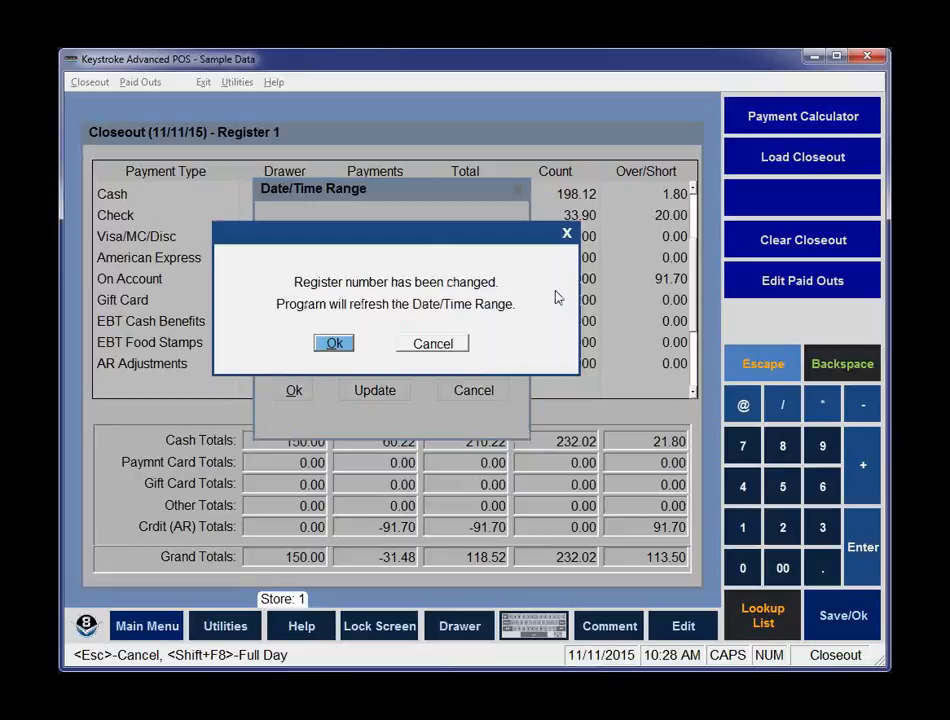
{"action": "key", "text": "Return"}
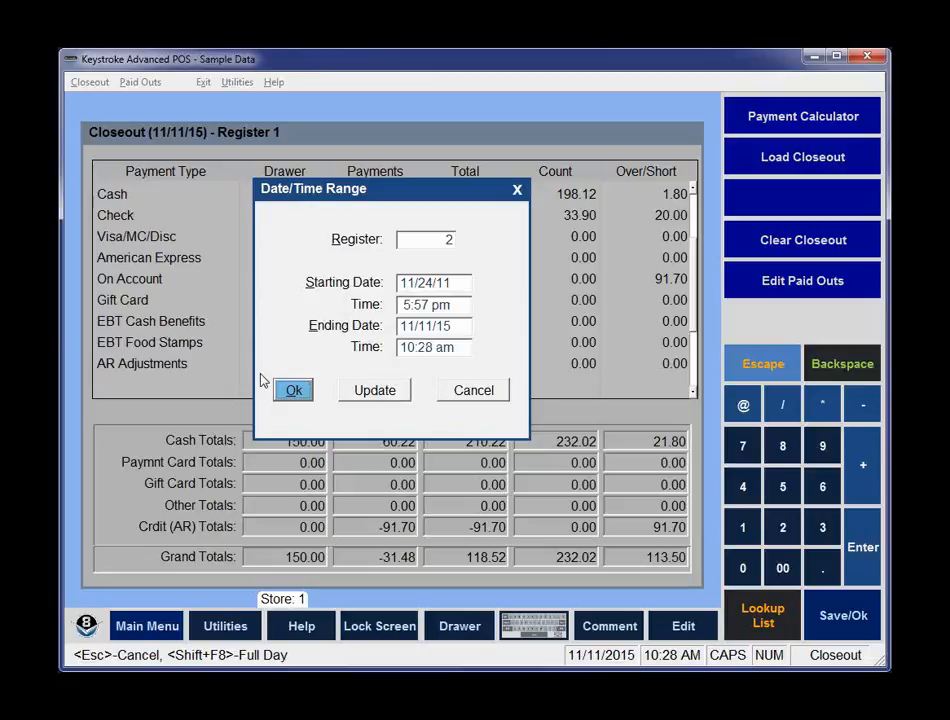
{"action": "left_click", "coordinate": [292, 393]}
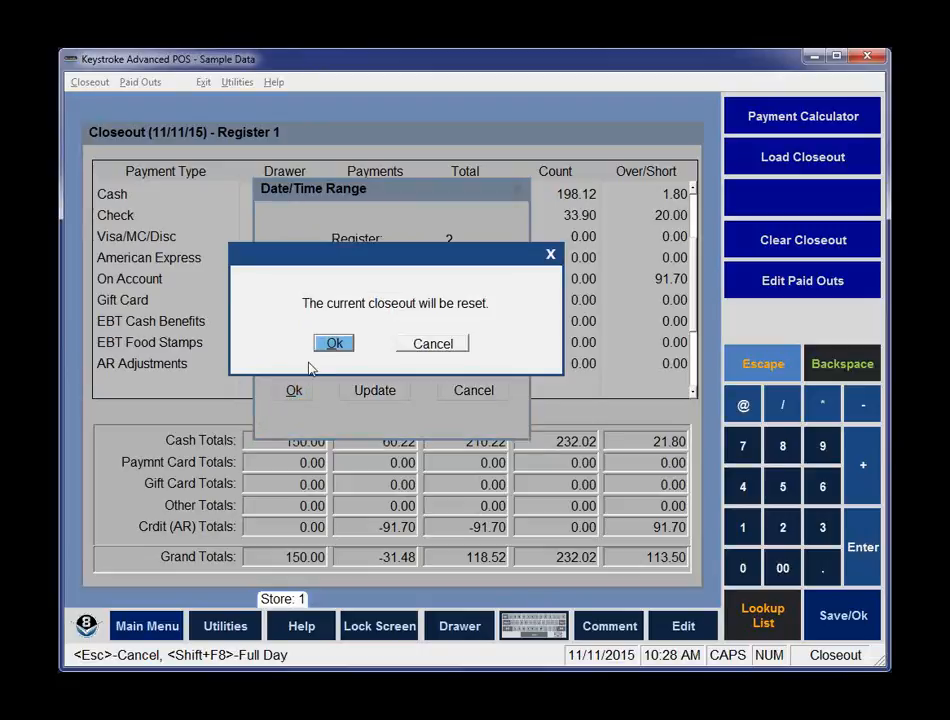
{"action": "left_click", "coordinate": [336, 344]}
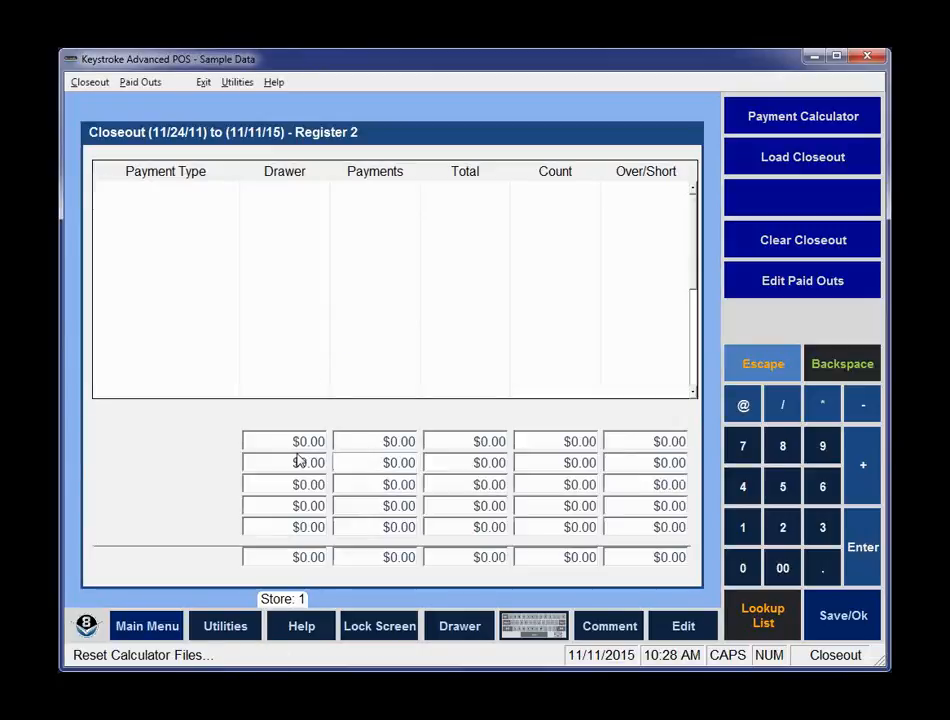
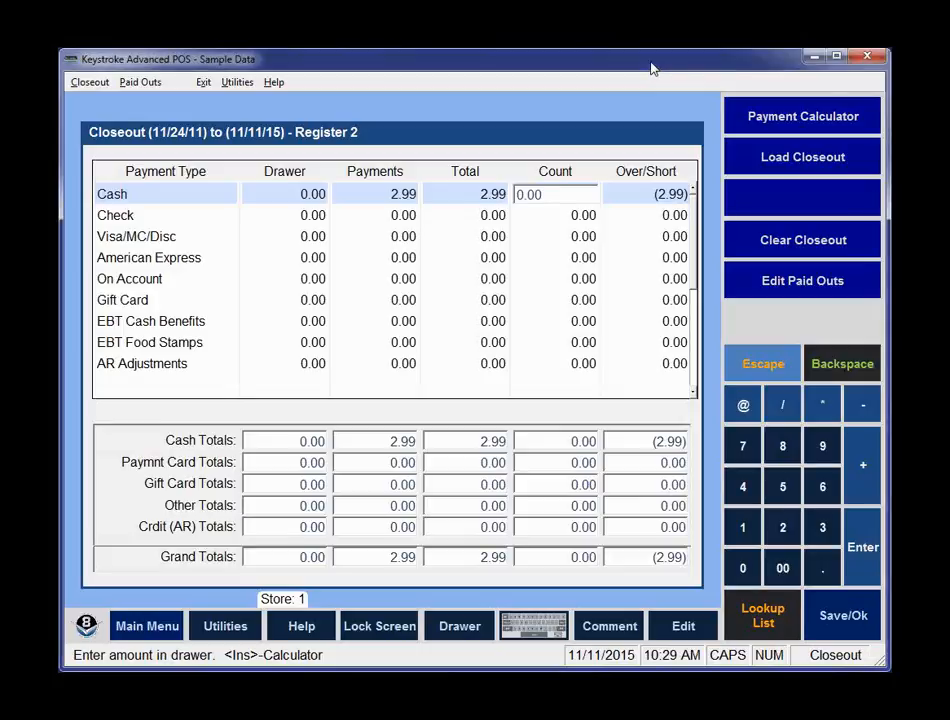
Change the closeout's register to 0 to cover all registers and accept the date/time range refresh.
{"action": "left_click", "coordinate": [652, 67]}
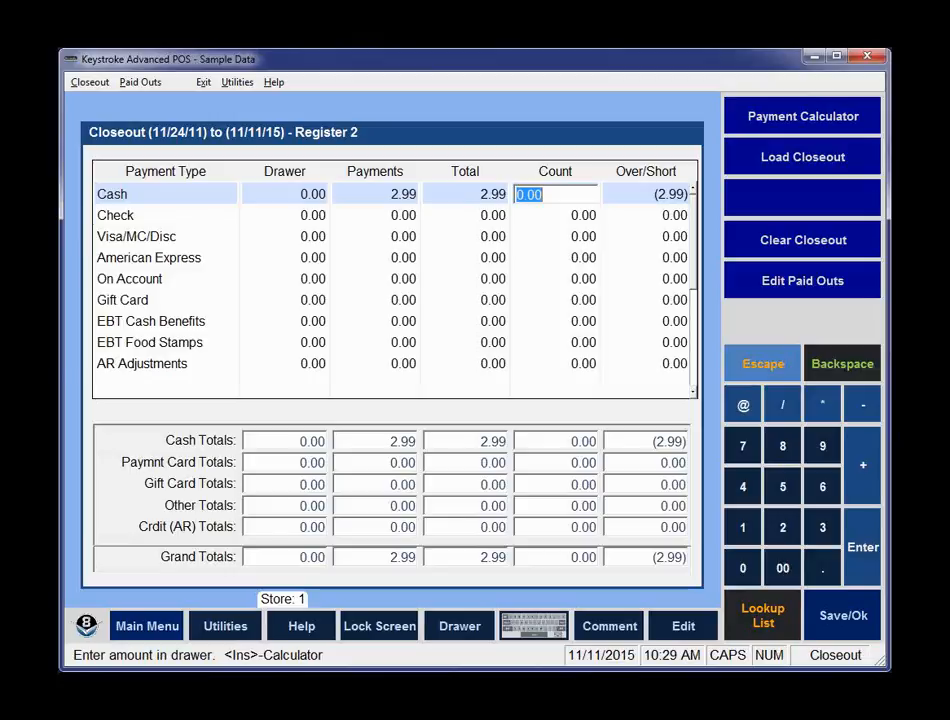
{"action": "left_click", "coordinate": [89, 83]}
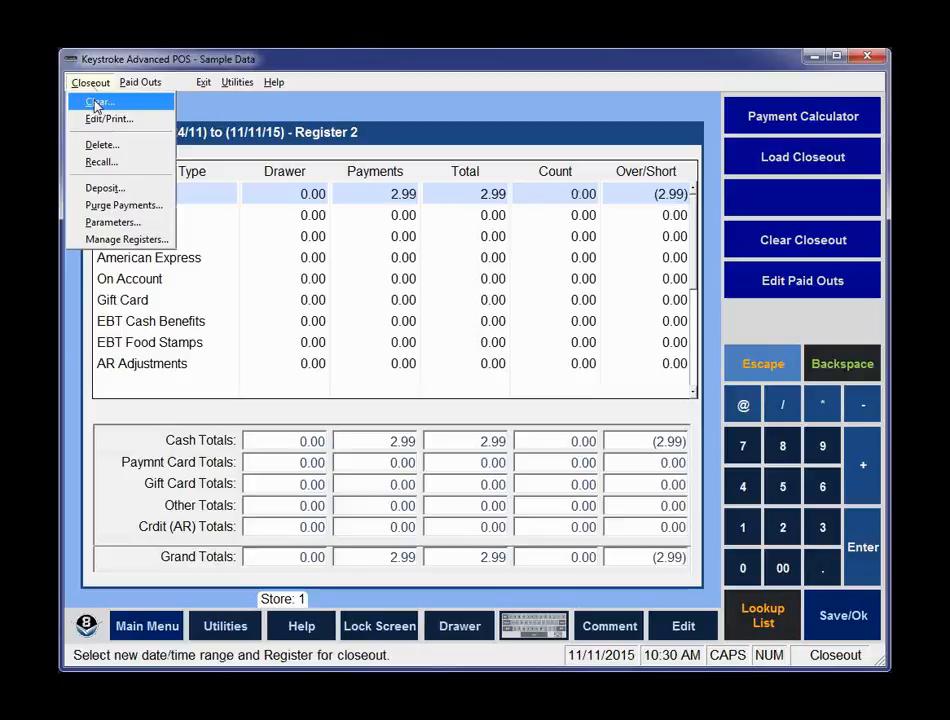
{"action": "left_click", "coordinate": [97, 103]}
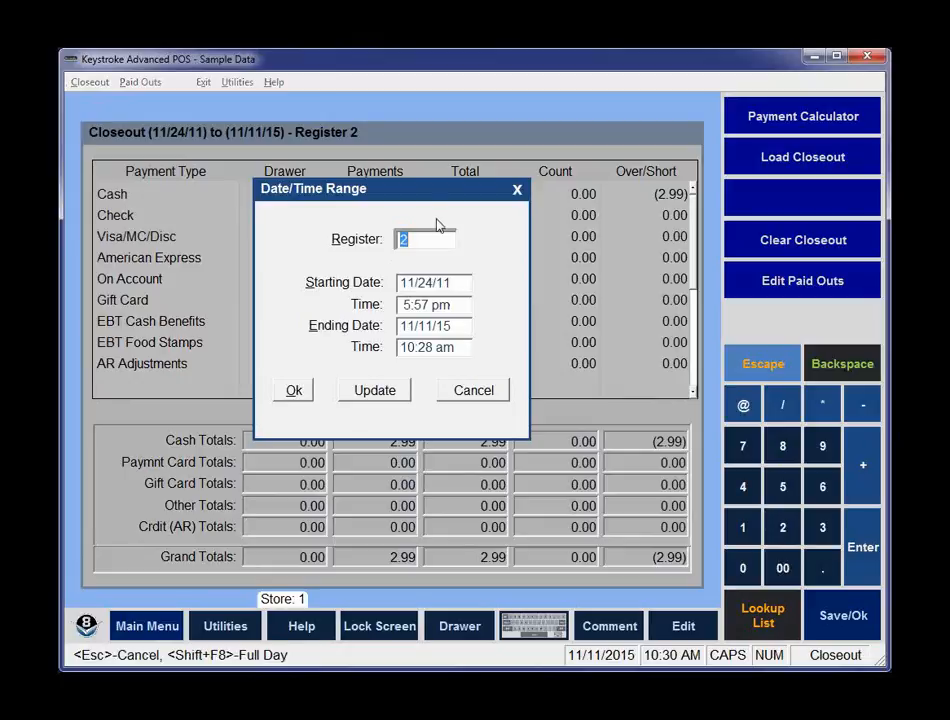
{"action": "type", "text": "0"}
{"action": "key", "text": "Return"}
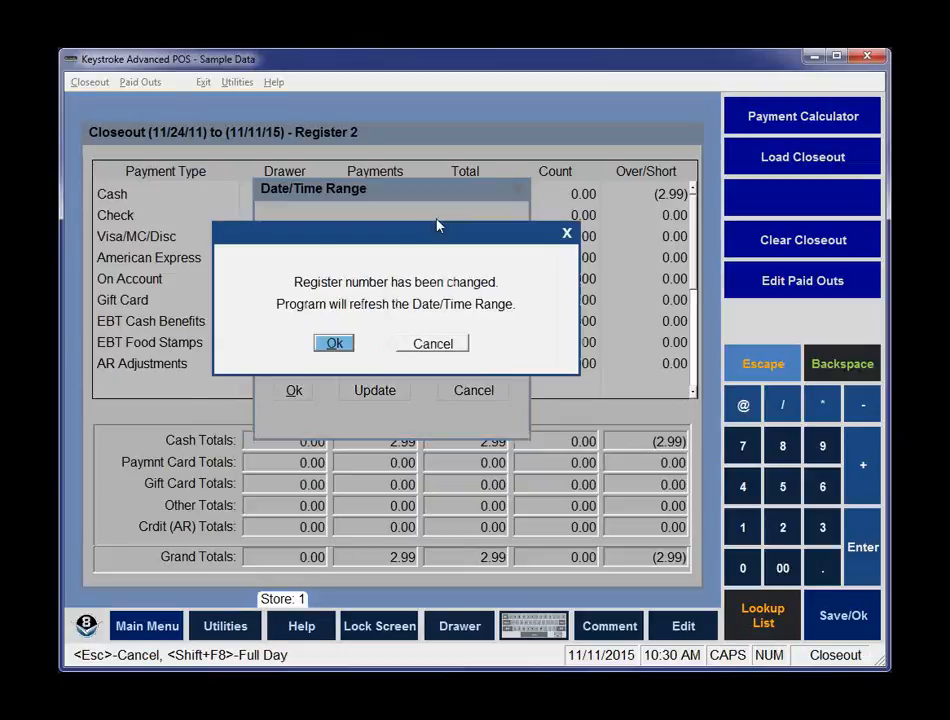
{"action": "key", "text": "Return"}
{"action": "key", "text": "Return"}
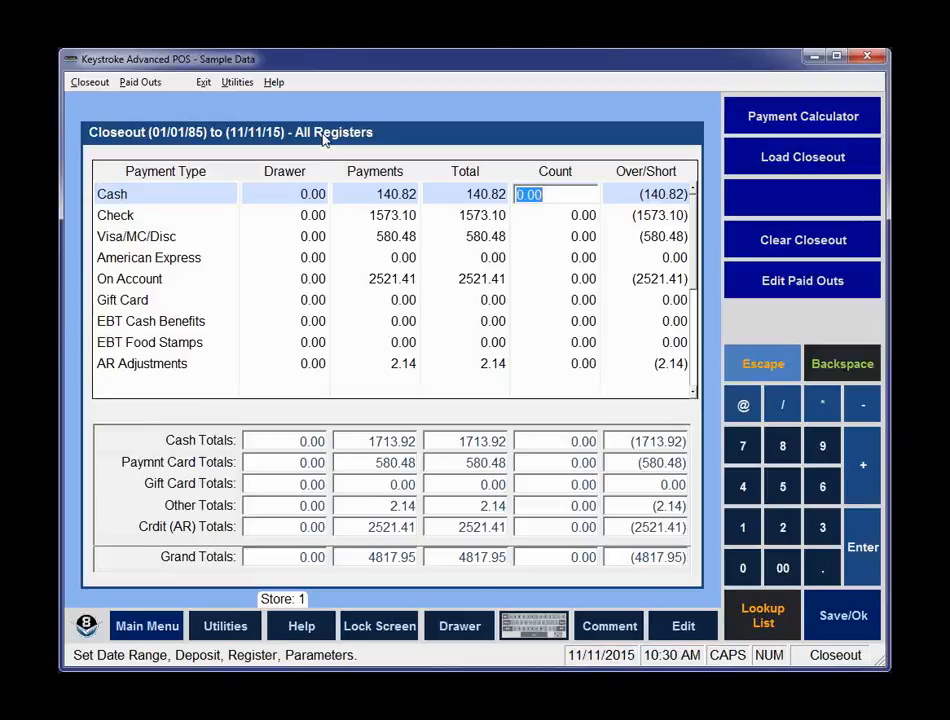
Set the all-registers closeout's starting date to 11/11/15 and apply the range.
{"action": "left_click", "coordinate": [90, 82]}
{"action": "left_click", "coordinate": [100, 104]}
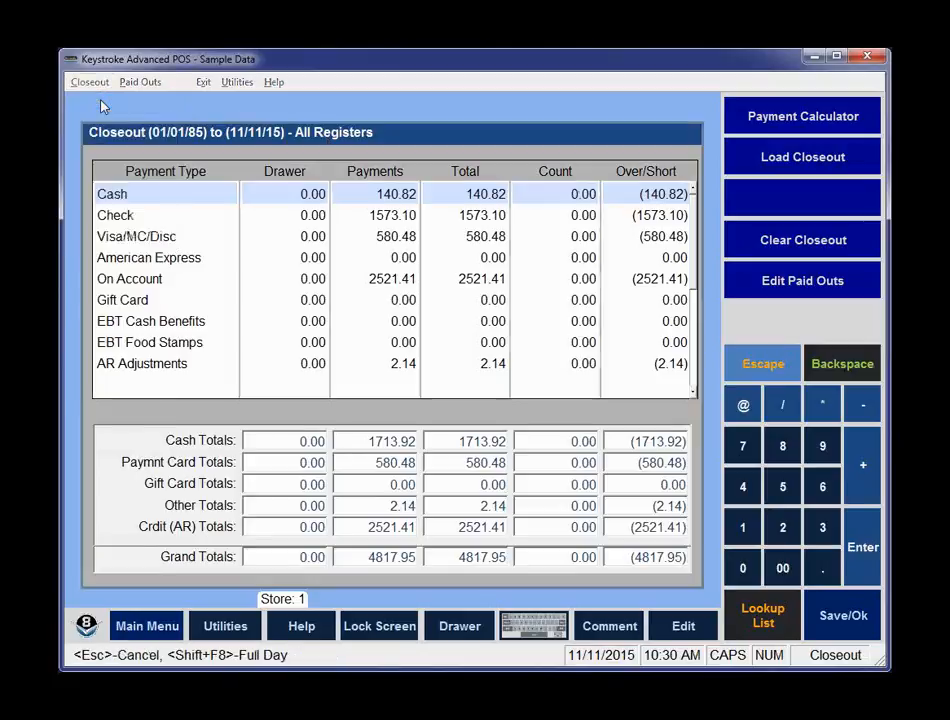
{"action": "left_click", "coordinate": [423, 283]}
{"action": "type", "text": "11/11"}
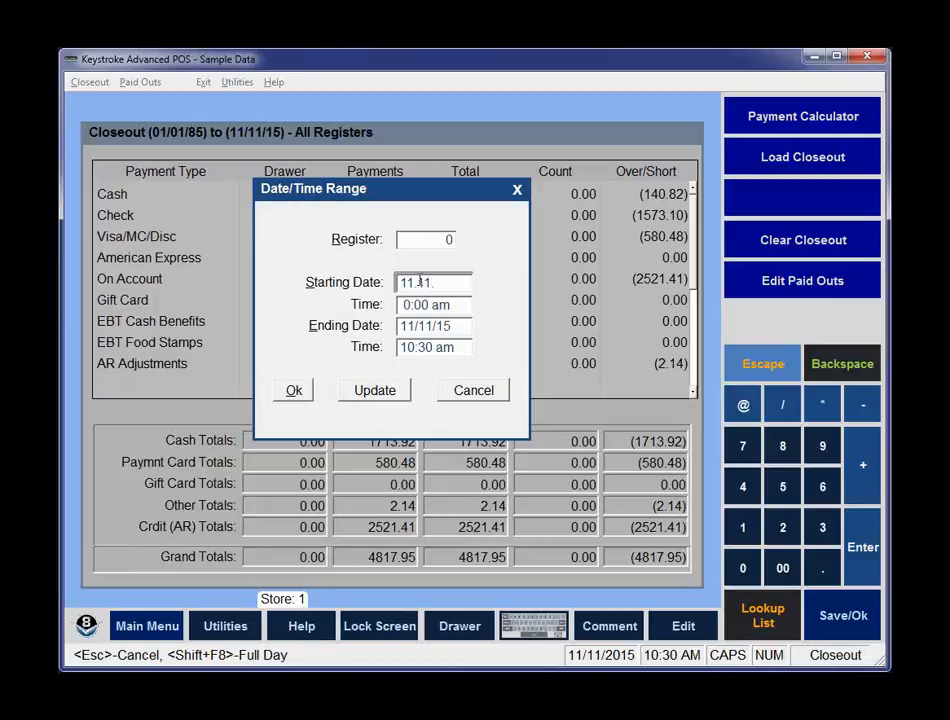
{"action": "type", "text": "/15"}
{"action": "key", "text": "Tab"}
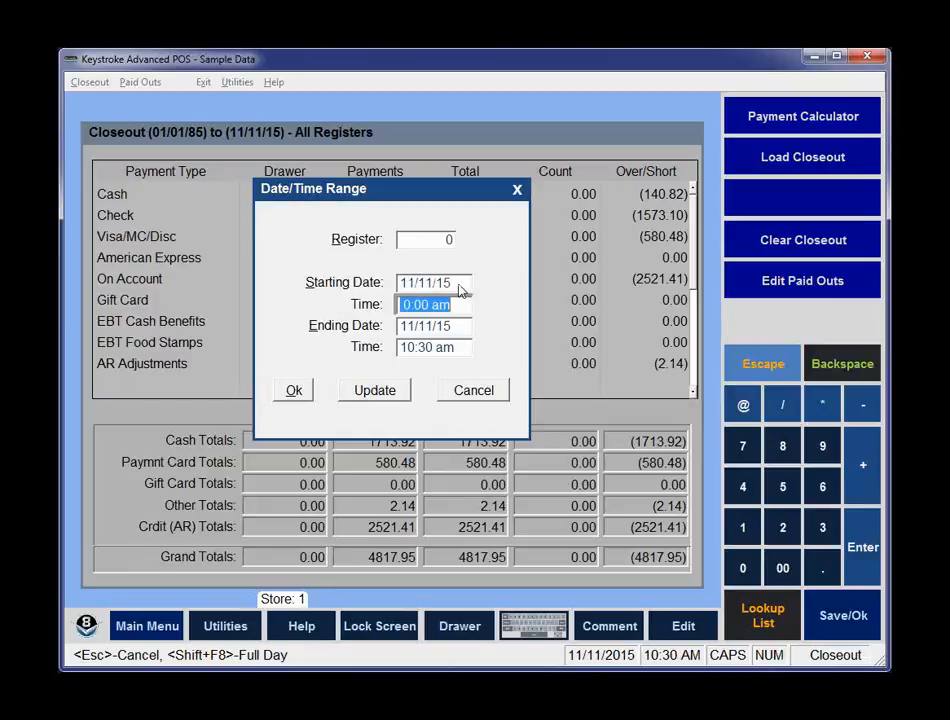
{"action": "left_click", "coordinate": [291, 393]}
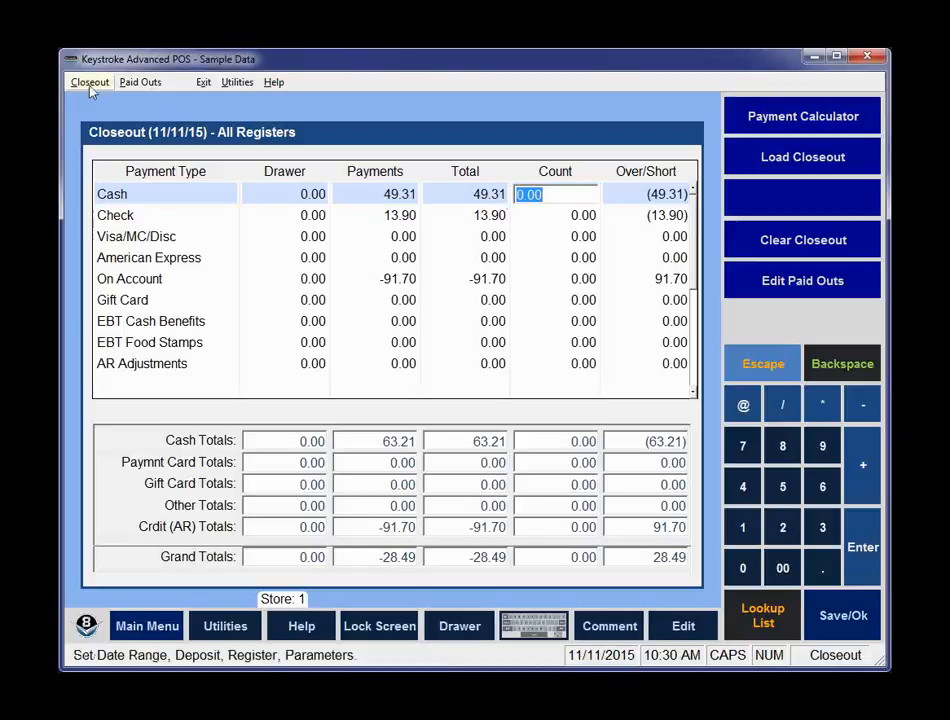
Open the list of paid outs to review it, then close it.
{"action": "left_click", "coordinate": [141, 84]}
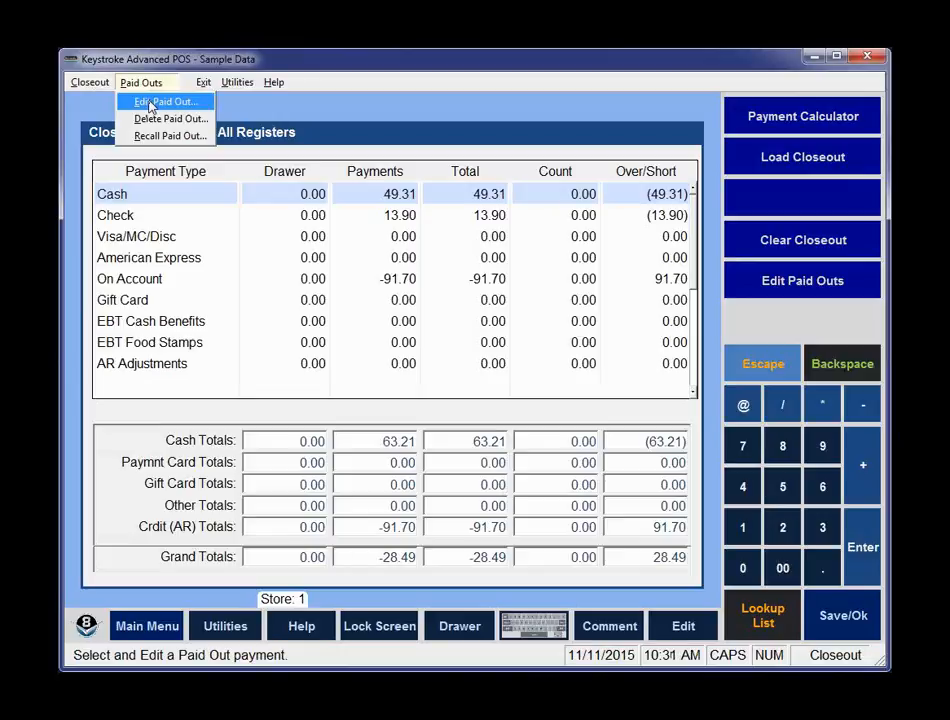
{"action": "left_click", "coordinate": [150, 103]}
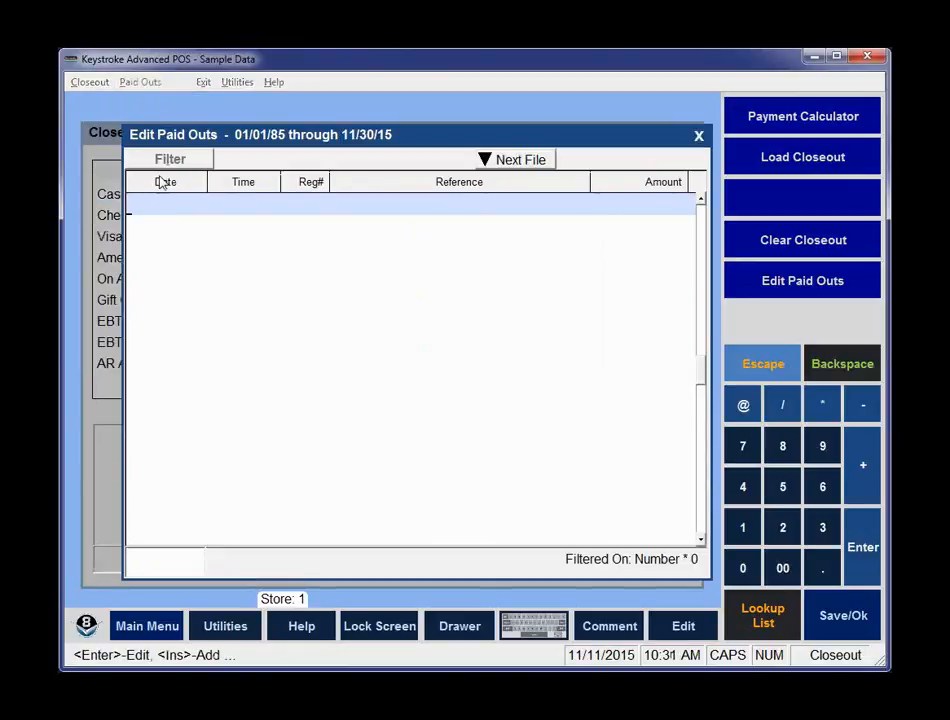
{"action": "left_click", "coordinate": [699, 135]}
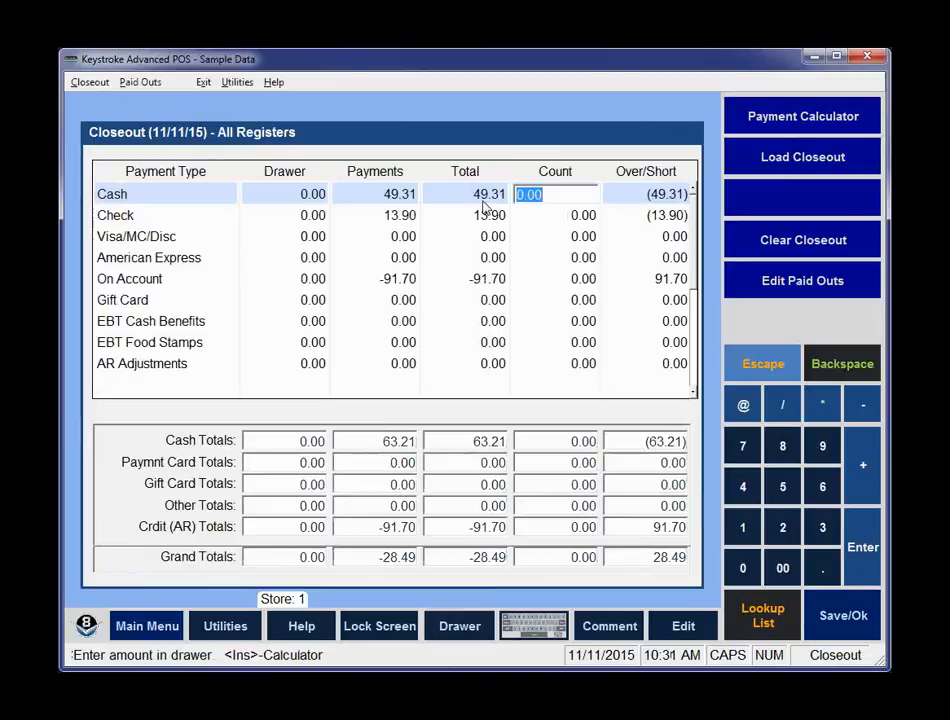
Record a drawer paid out of $20.00 with the reason "Bought Pizza".
{"action": "key", "text": "ctrl+d"}
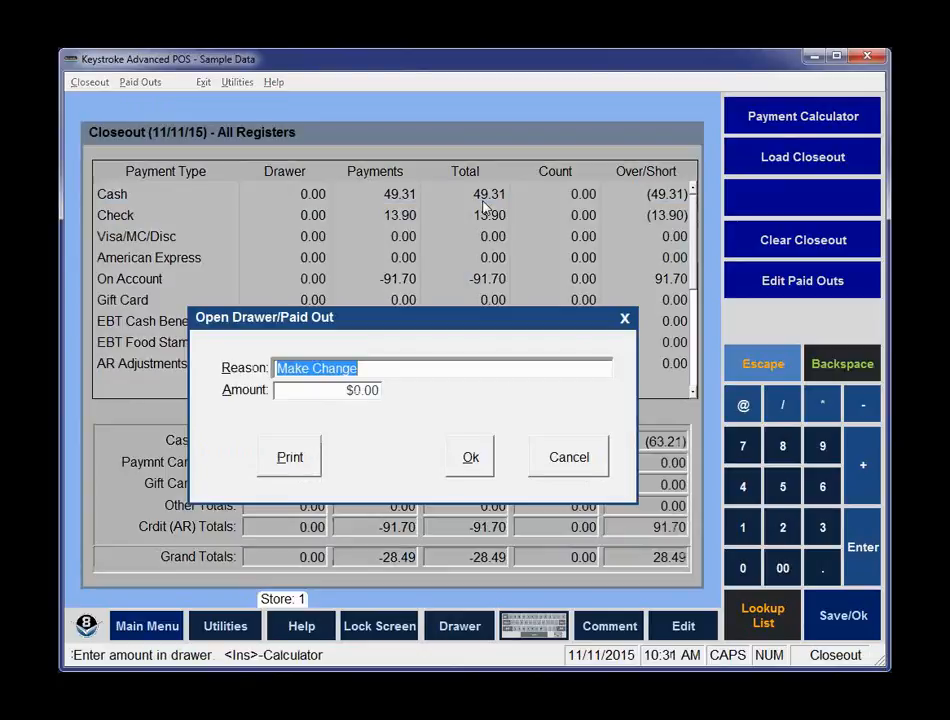
{"action": "key", "text": "Tab"}
{"action": "type", "text": "2"}
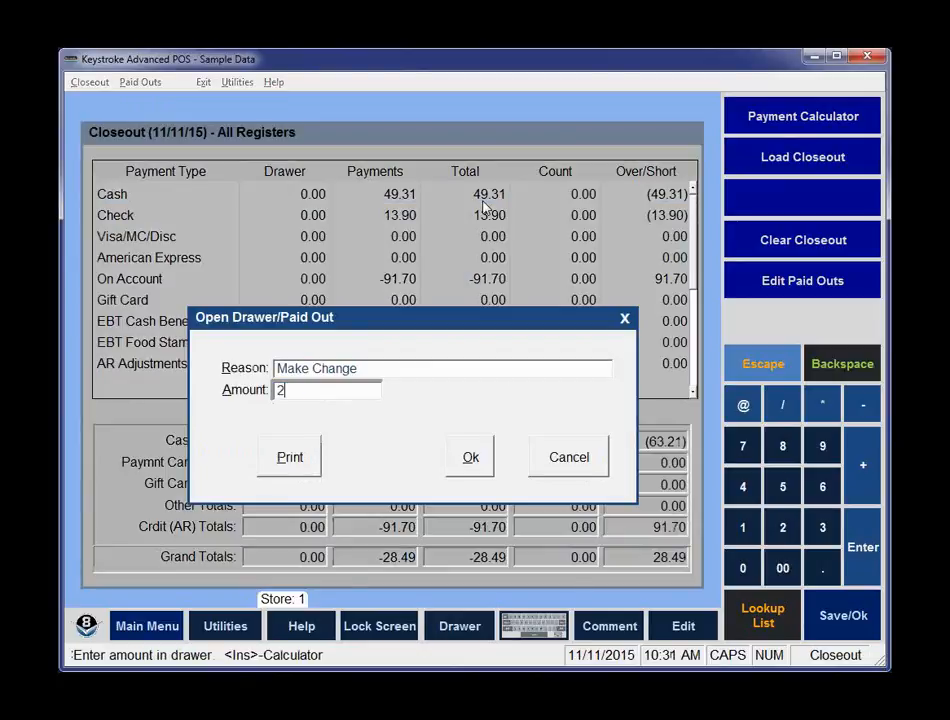
{"action": "type", "text": "0"}
{"action": "key", "text": "Return"}
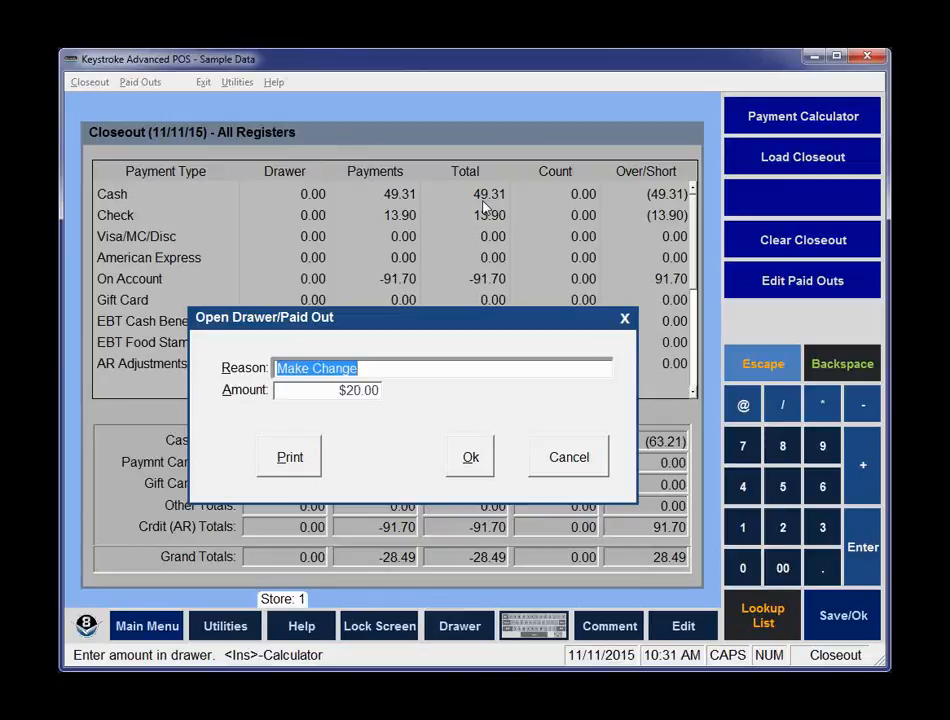
{"action": "type", "text": "B"}
{"action": "key", "text": "BackSpace"}
{"action": "type", "text": "B"}
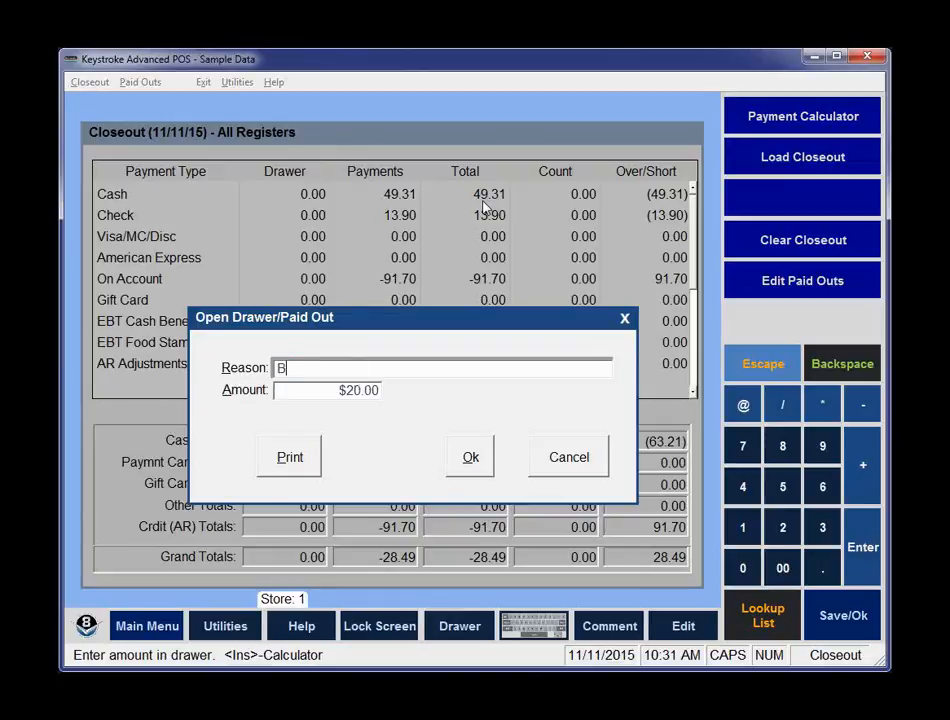
{"action": "type", "text": "ought Pizza"}
{"action": "key", "text": "Return"}
{"action": "key", "text": "Return"}
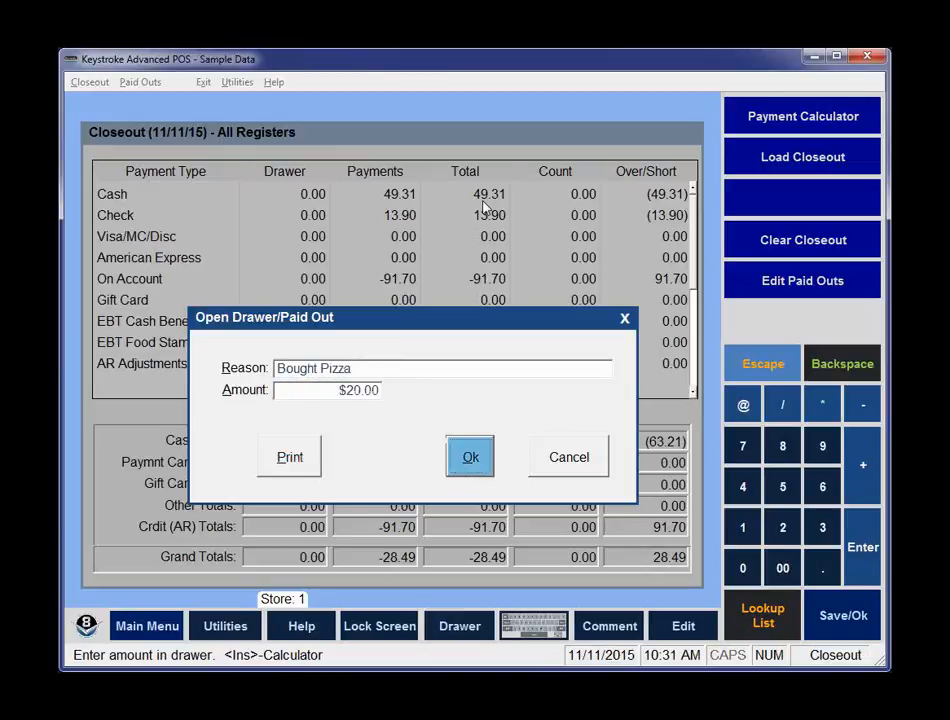
{"action": "key", "text": "Return"}
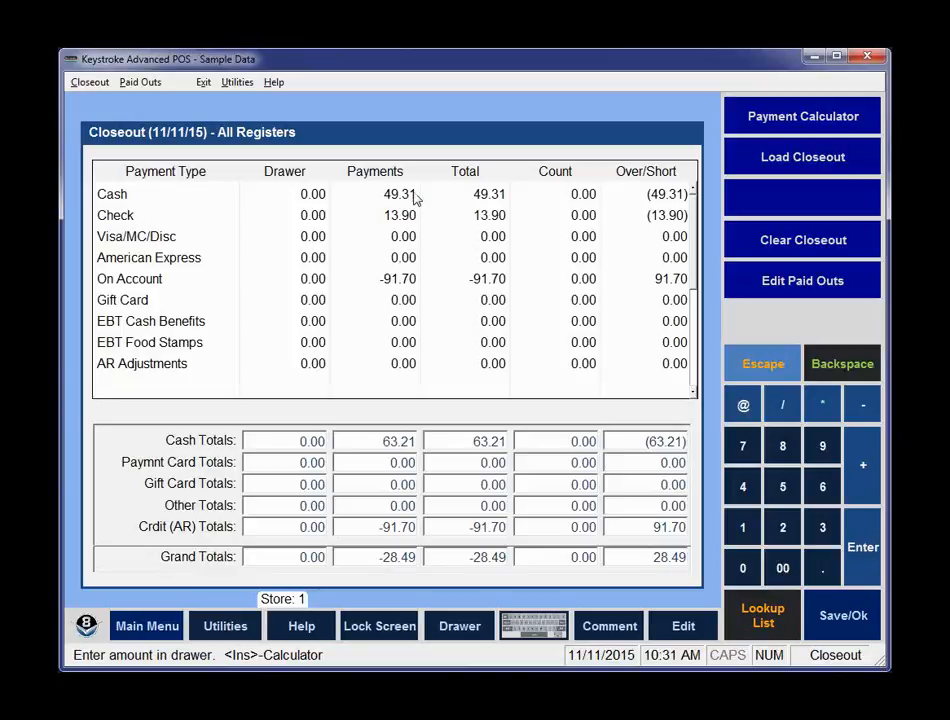
Edit the Bought Pizza paid out, changing its amount to $22.50, and close the paid outs list.
{"action": "left_click", "coordinate": [142, 84]}
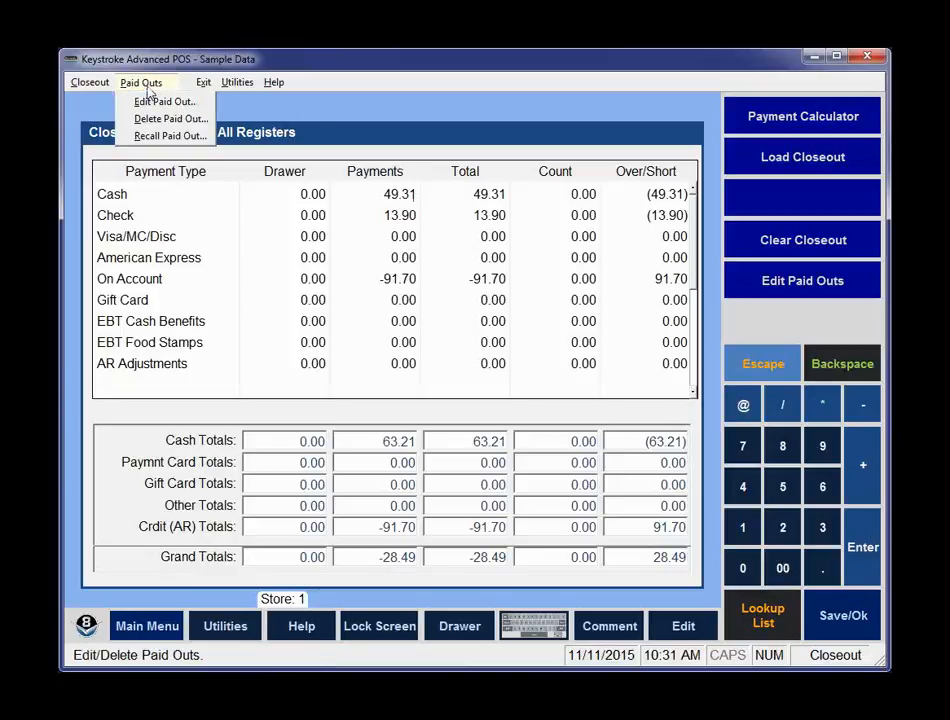
{"action": "left_click", "coordinate": [152, 104]}
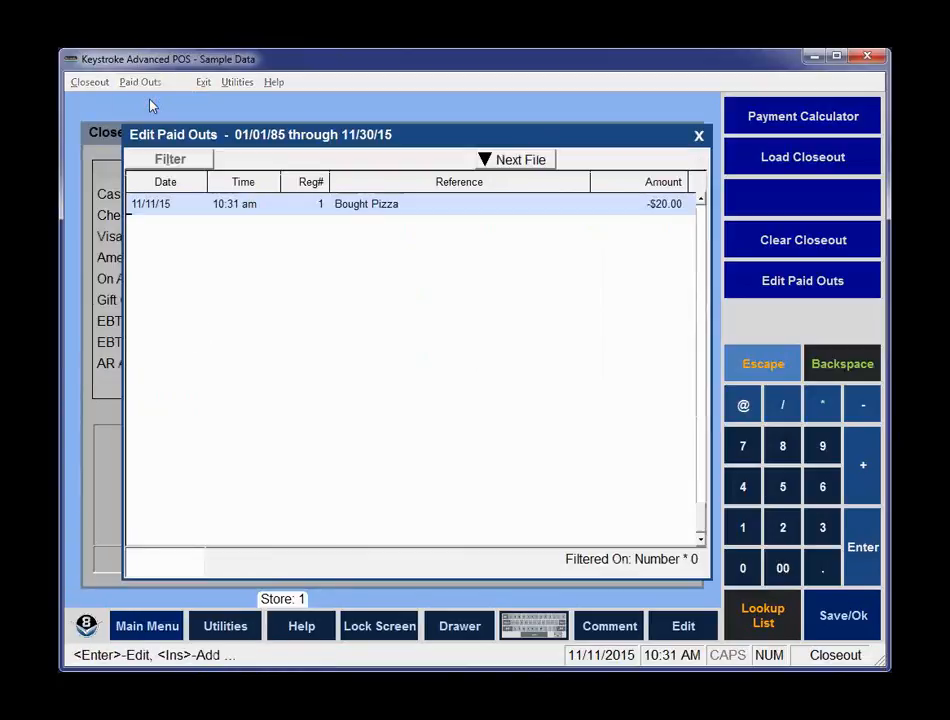
{"action": "double_click", "coordinate": [367, 204]}
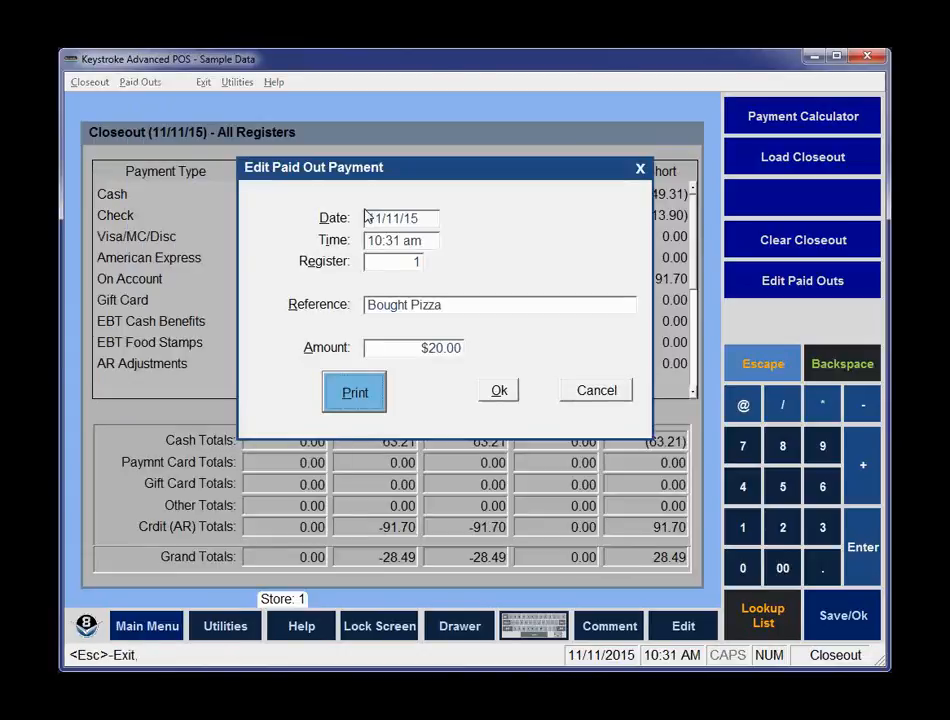
{"action": "key", "text": "shift+Tab"}
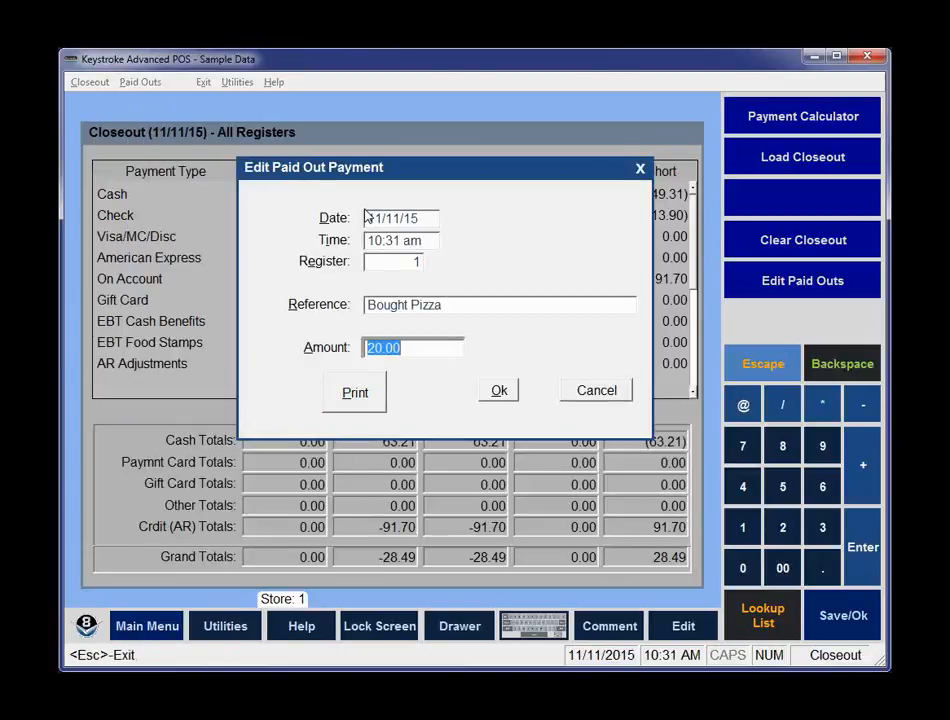
{"action": "type", "text": "22.50"}
{"action": "key", "text": "Tab"}
{"action": "key", "text": "Tab"}
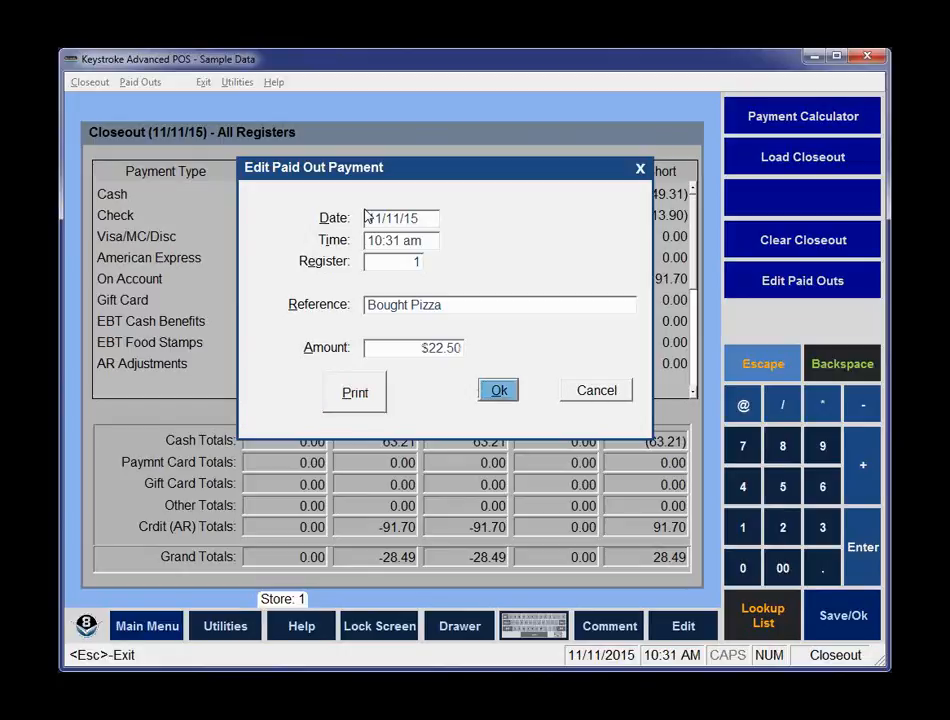
{"action": "key", "text": "Return"}
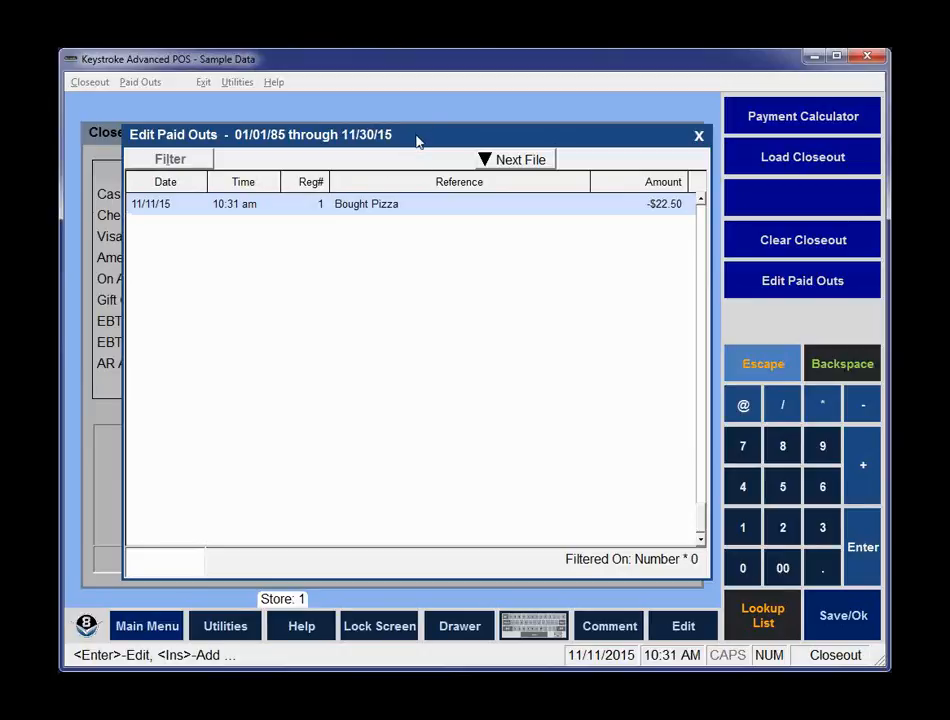
{"action": "key", "text": "Escape"}
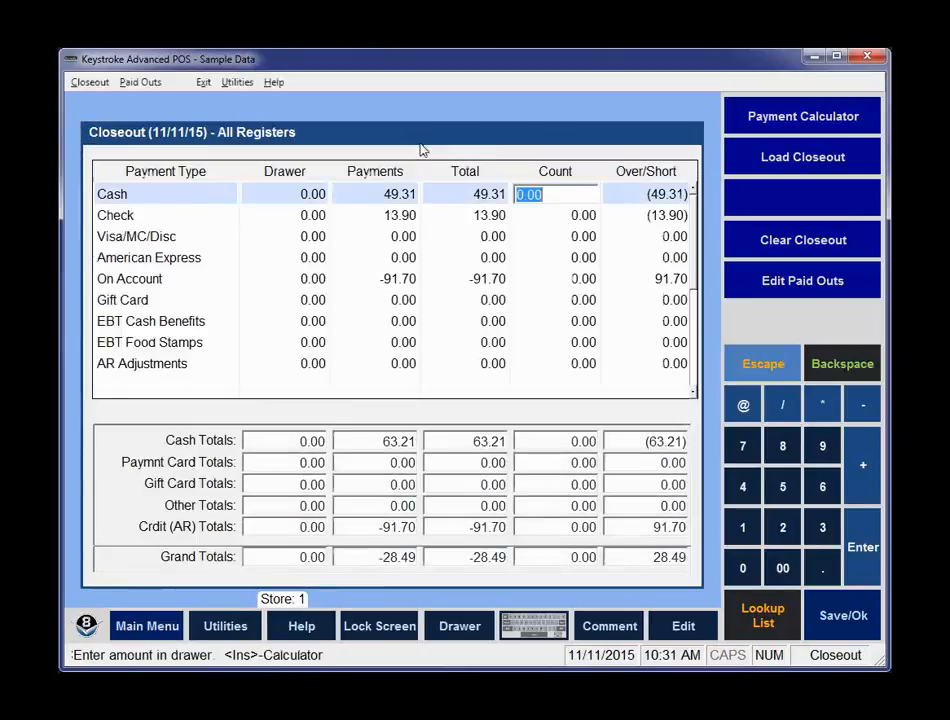
Open register management and set register 2's starting Cash drawer amount to $150.00.
{"action": "left_click", "coordinate": [80, 86]}
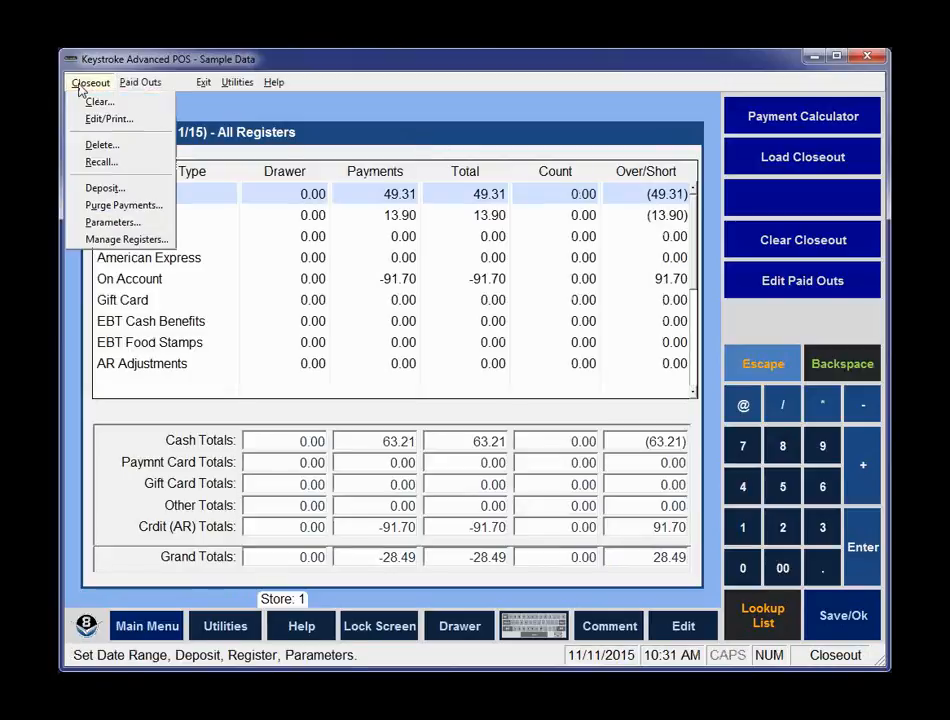
{"action": "left_click", "coordinate": [106, 240]}
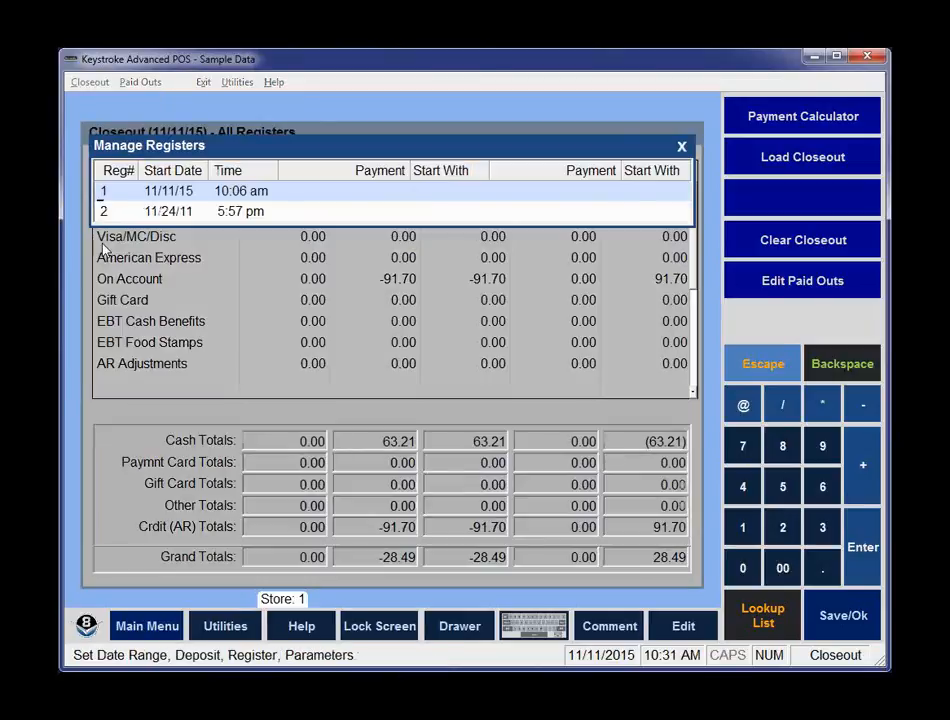
{"action": "key", "text": "Down"}
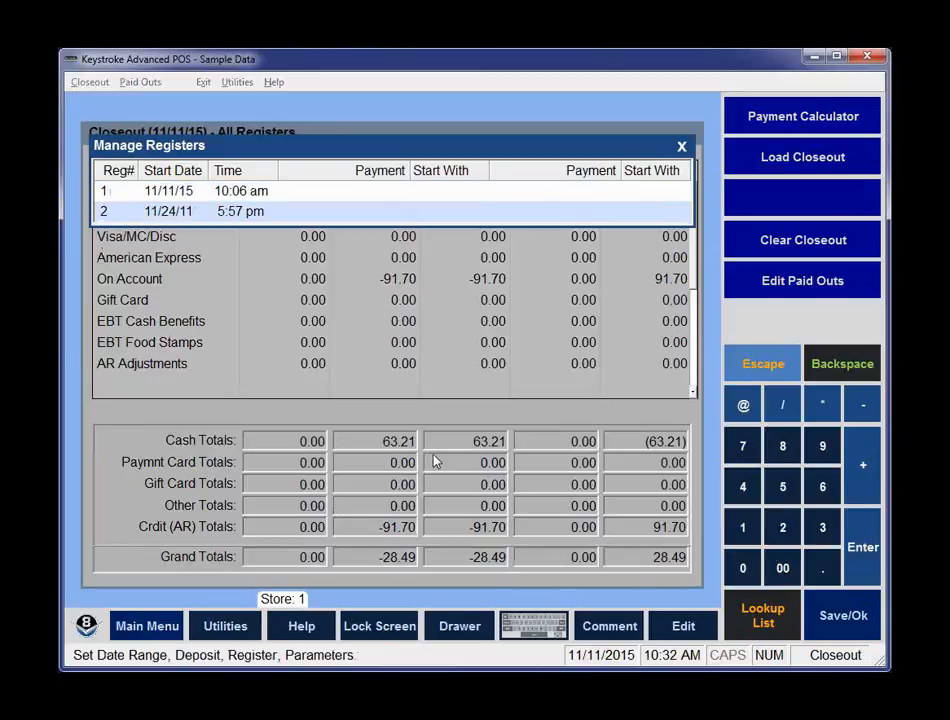
{"action": "key", "text": "Return"}
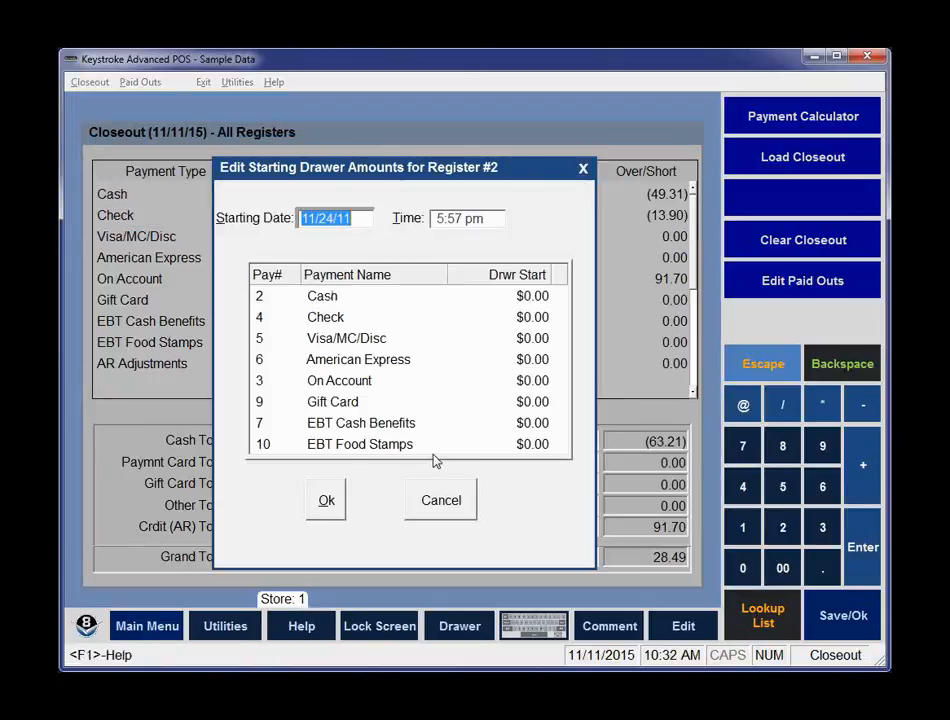
{"action": "key", "text": "Tab"}
{"action": "key", "text": "Up"}
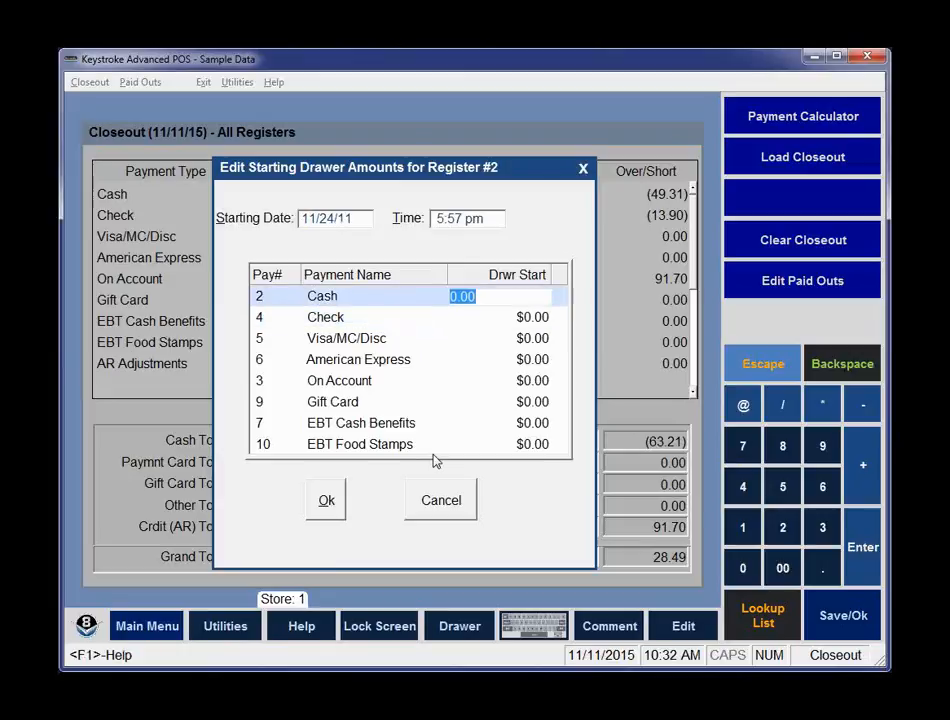
{"action": "type", "text": "150"}
{"action": "key", "text": "Return"}
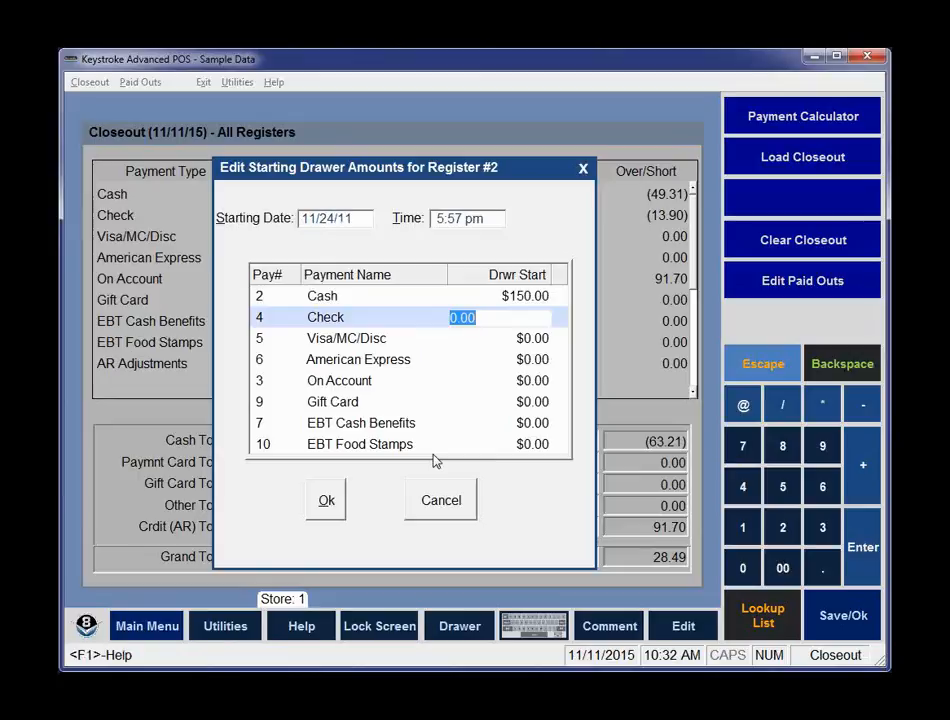
Set register 2's starting date to 11/12/15 and time to 0:00 am, then confirm.
{"action": "left_click", "coordinate": [316, 218]}
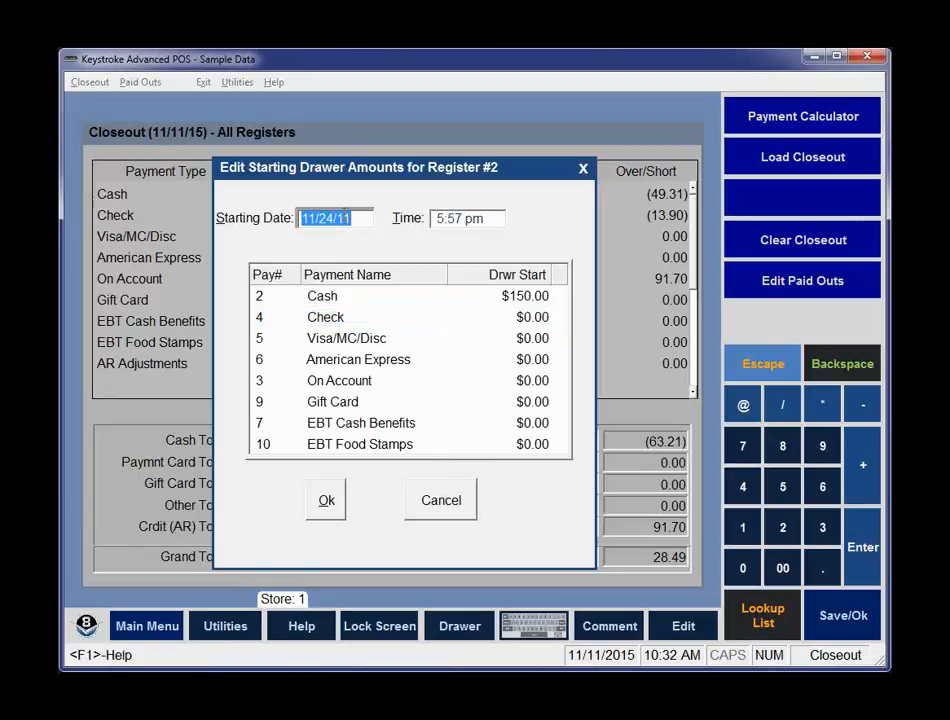
{"action": "type", "text": "11."}
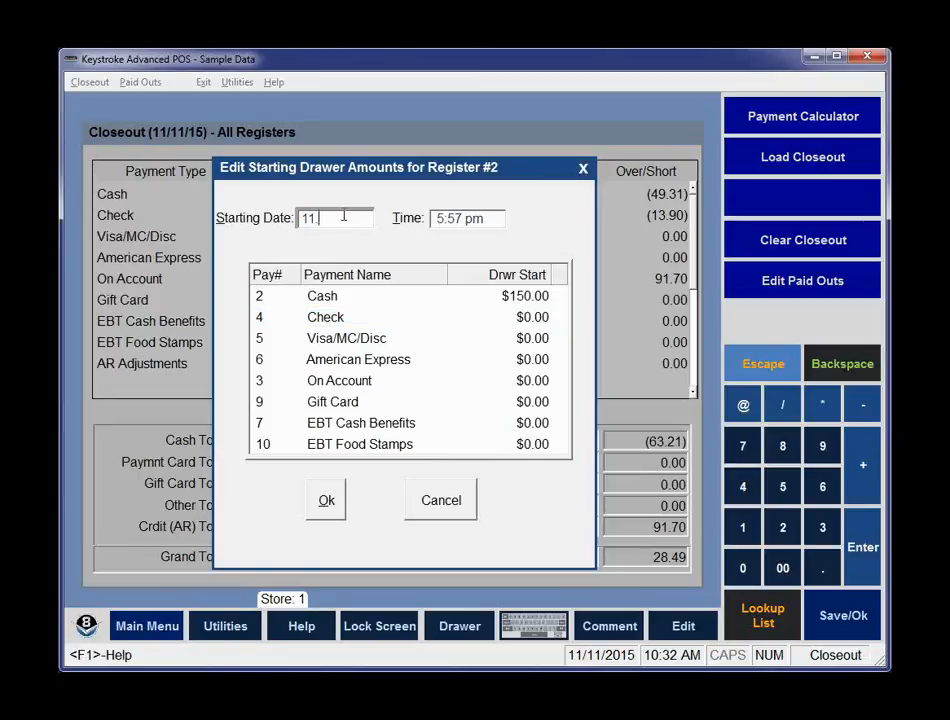
{"action": "type", "text": "12.15"}
{"action": "key", "text": "Return"}
{"action": "type", "text": "0a"}
{"action": "key", "text": "Return"}
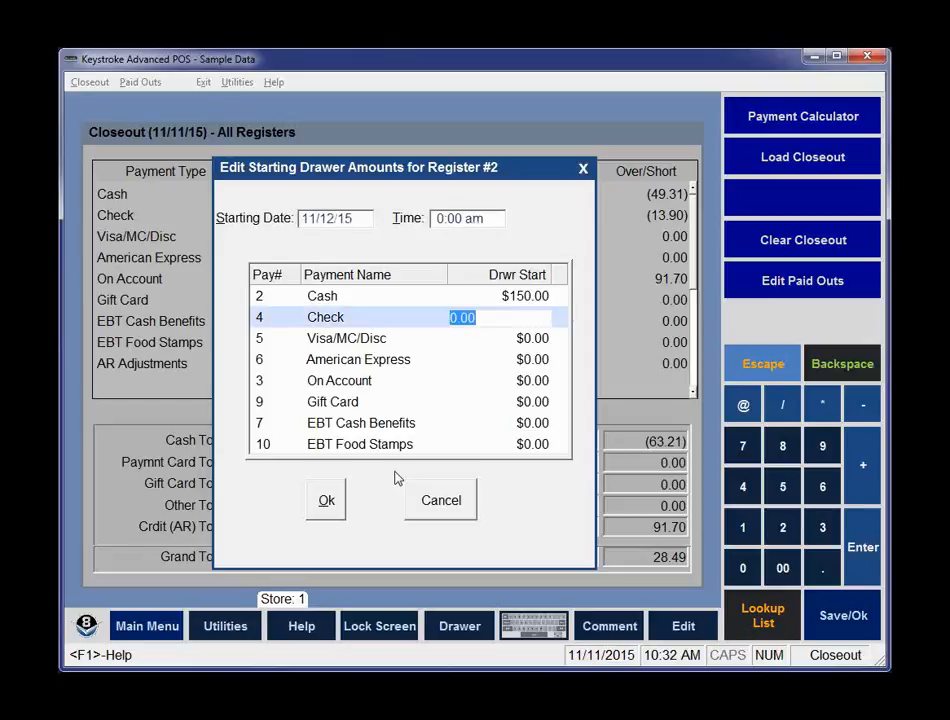
{"action": "left_click", "coordinate": [328, 502]}
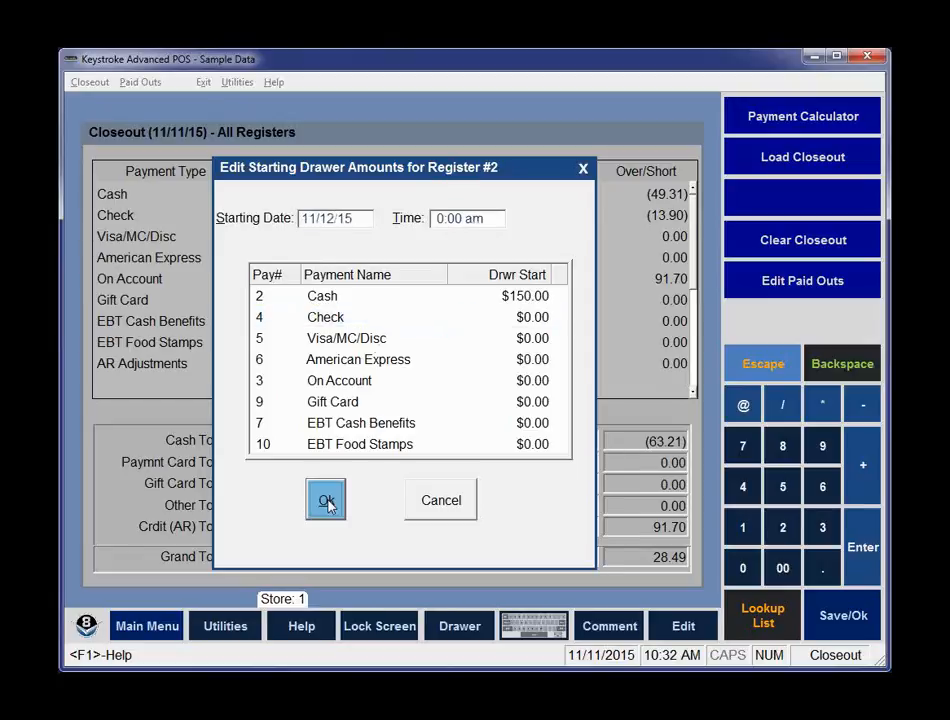
Open register 1's starting drawer amounts and set its time to 12:00 pm and Cash drawer to $250.00, then confirm.
{"action": "left_click", "coordinate": [133, 198]}
{"action": "double_click", "coordinate": [133, 199]}
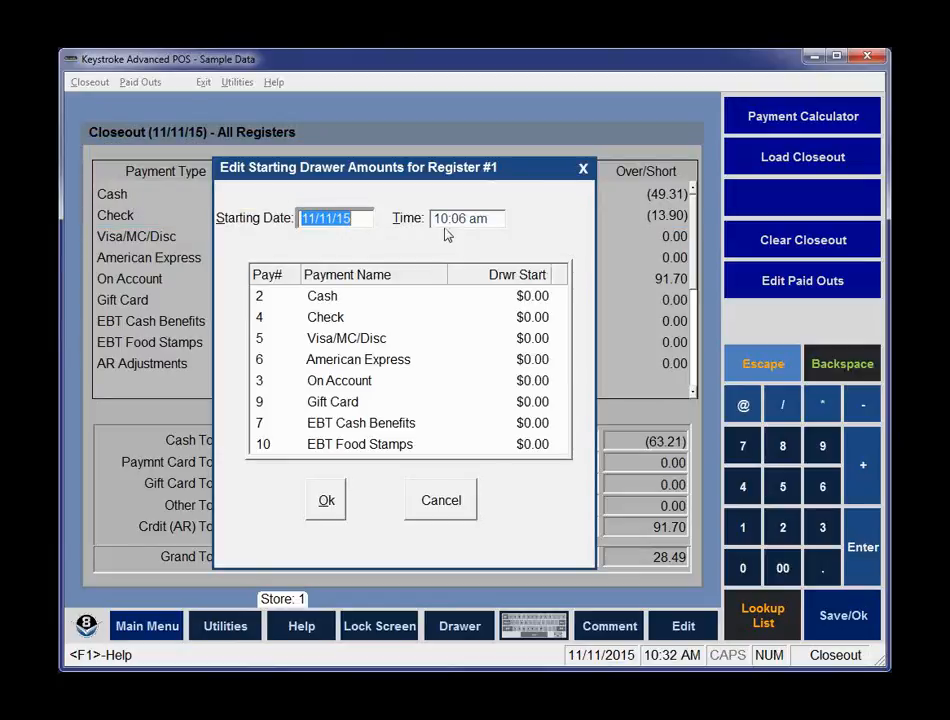
{"action": "left_click", "coordinate": [474, 220]}
{"action": "type", "text": "120"}
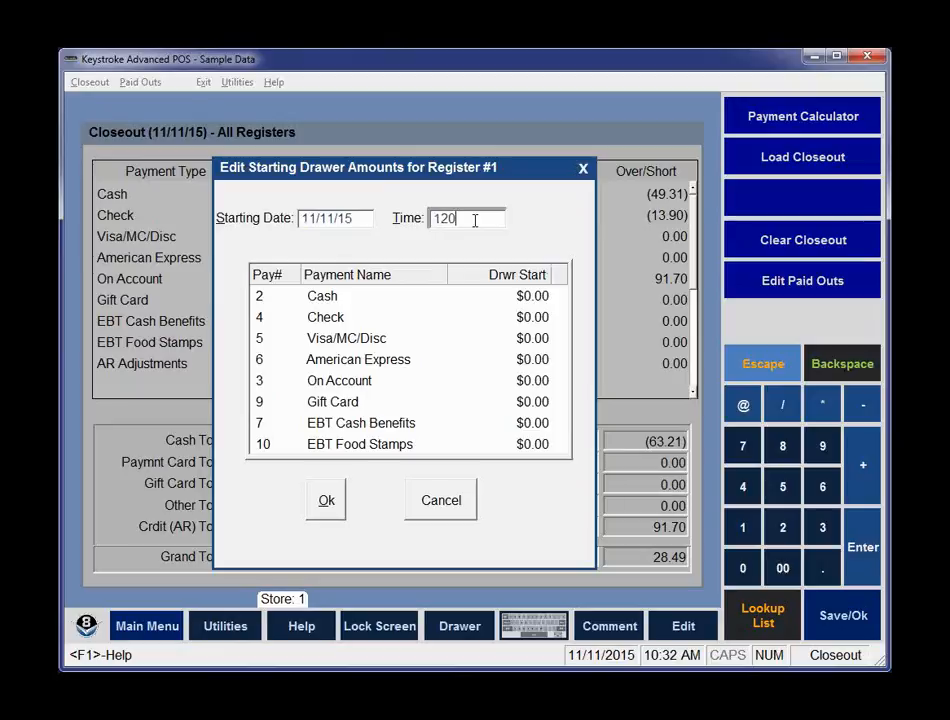
{"action": "key", "text": "Tab"}
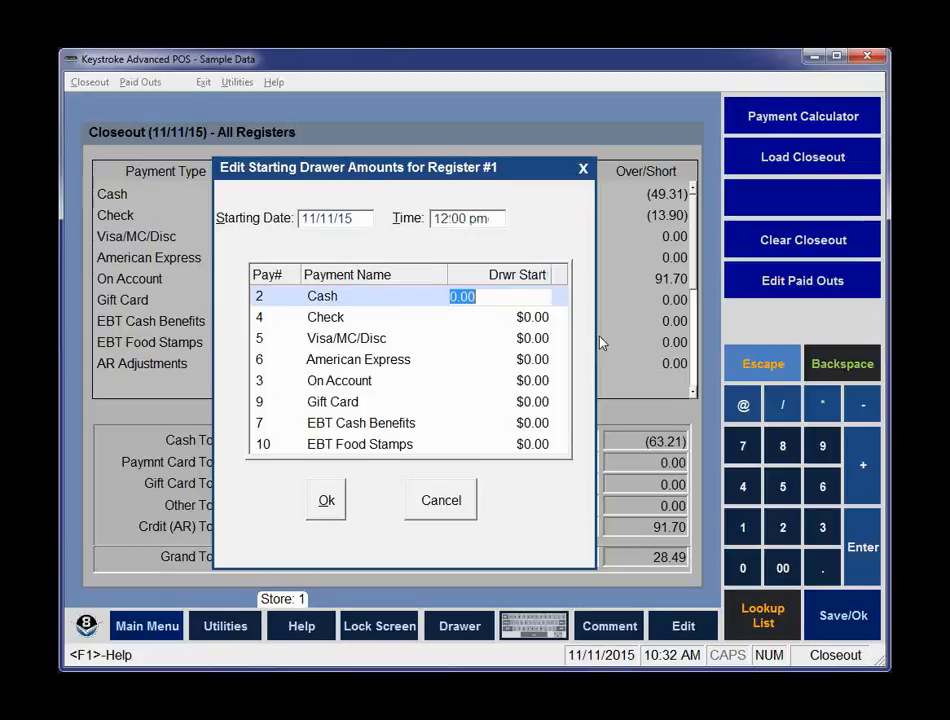
{"action": "type", "text": "250"}
{"action": "key", "text": "Return"}
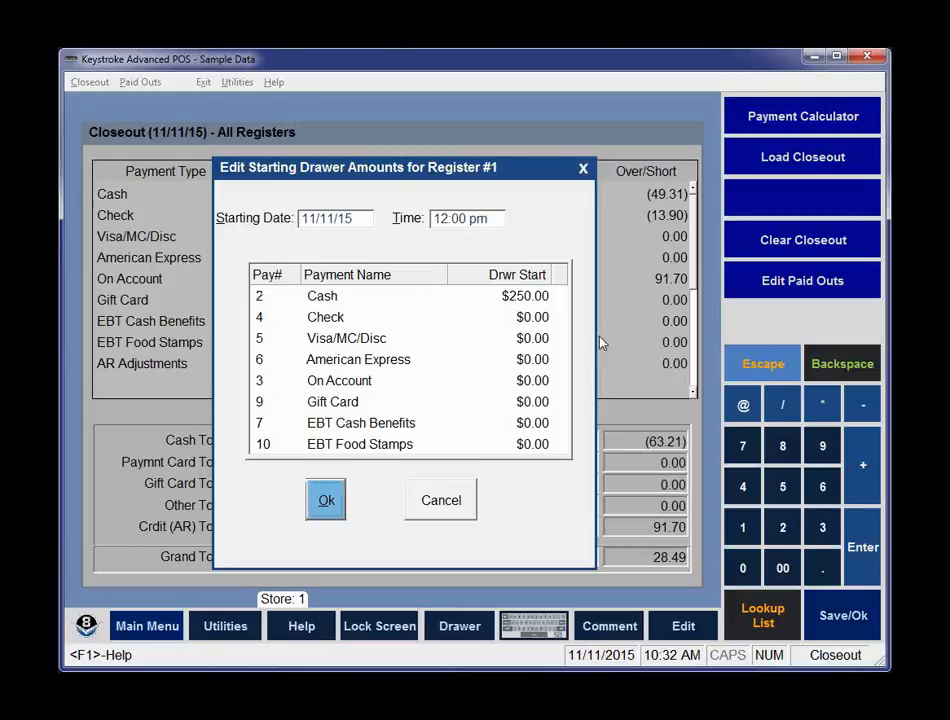
{"action": "key", "text": "Return"}
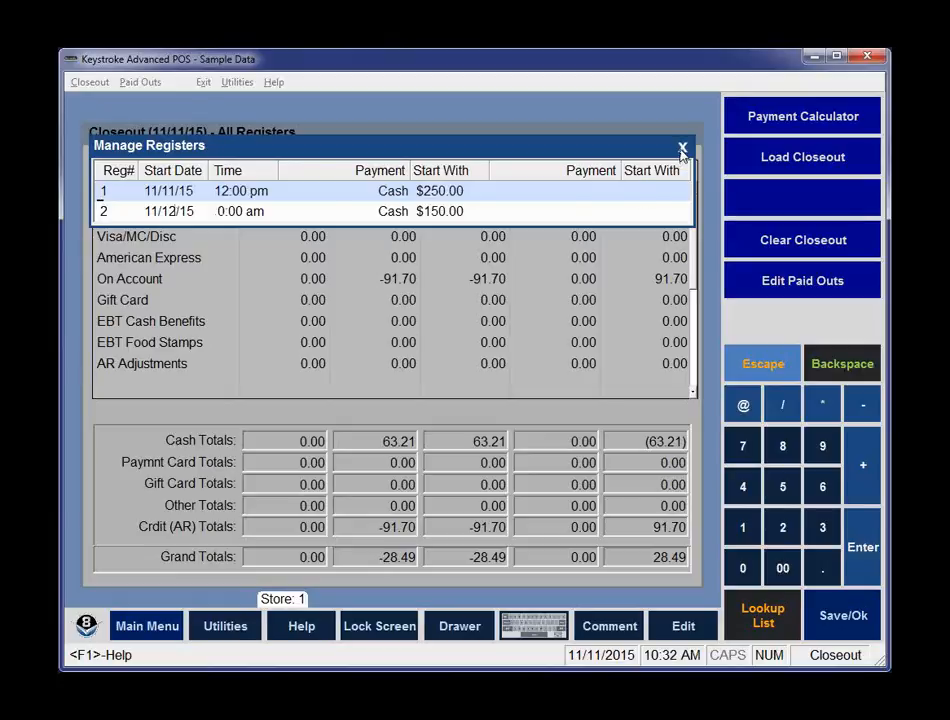
Close register management and reset the current closeout screen.
{"action": "left_click", "coordinate": [681, 150]}
{"action": "left_click", "coordinate": [346, 347]}
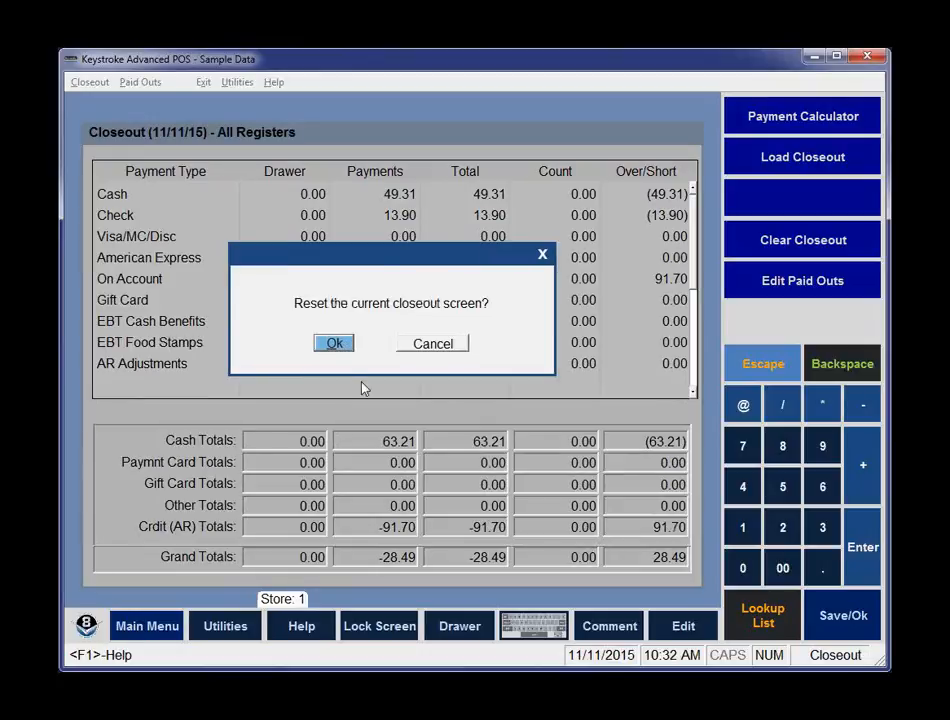
{"action": "left_click", "coordinate": [333, 342]}
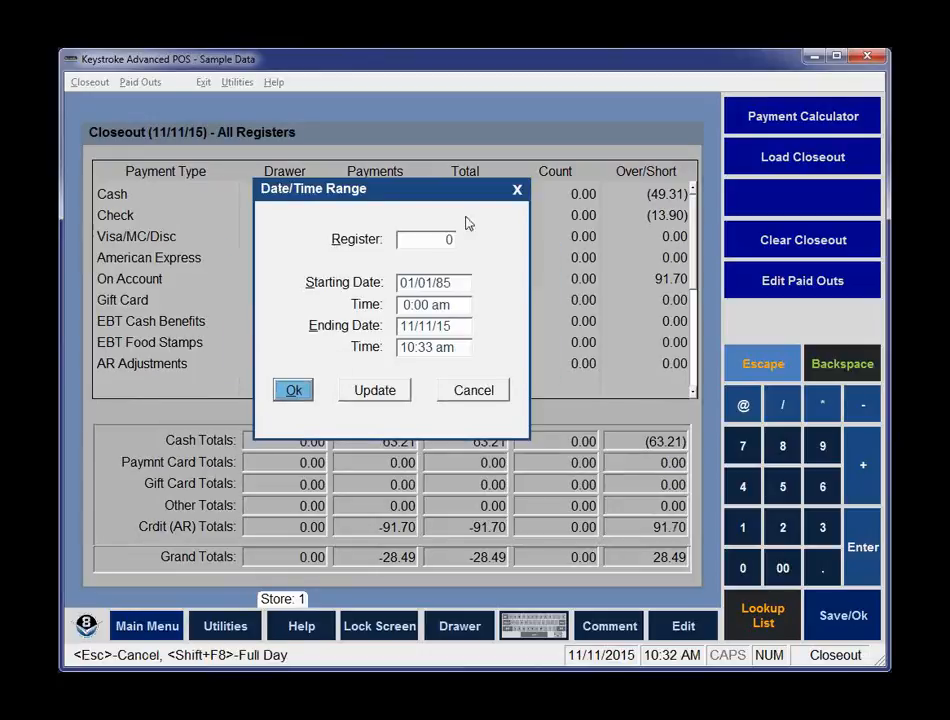
Set the date/time range to register 1 and accept it to load register 1's closeout.
{"action": "left_click", "coordinate": [443, 240]}
{"action": "key", "text": "BackSpace"}
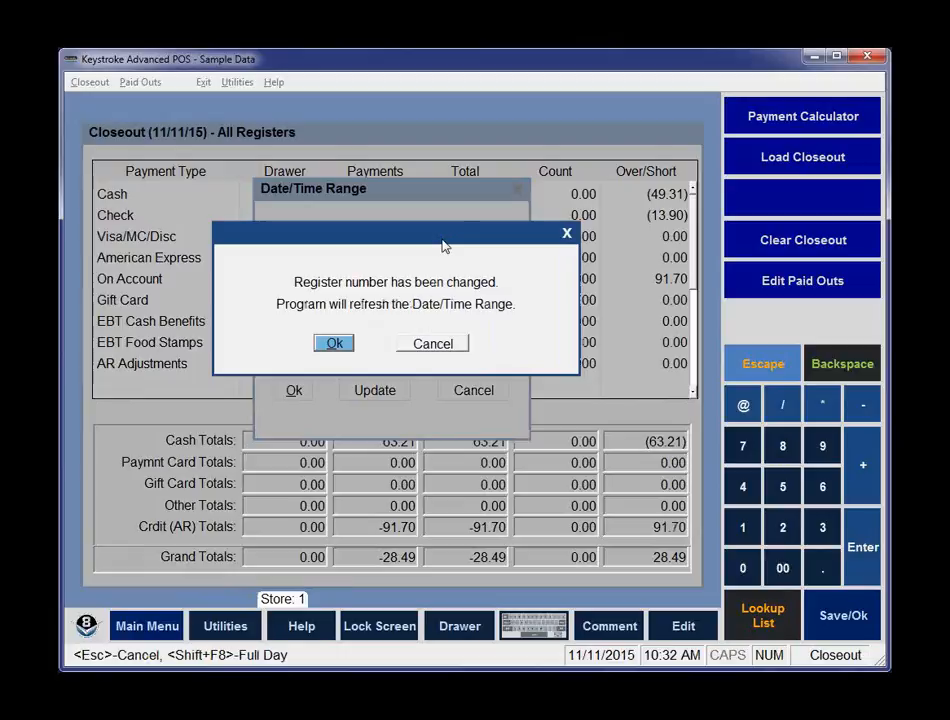
{"action": "key", "text": "Return"}
{"action": "key", "text": "Return"}
{"action": "key", "text": "Return"}
{"action": "key", "text": "Return"}
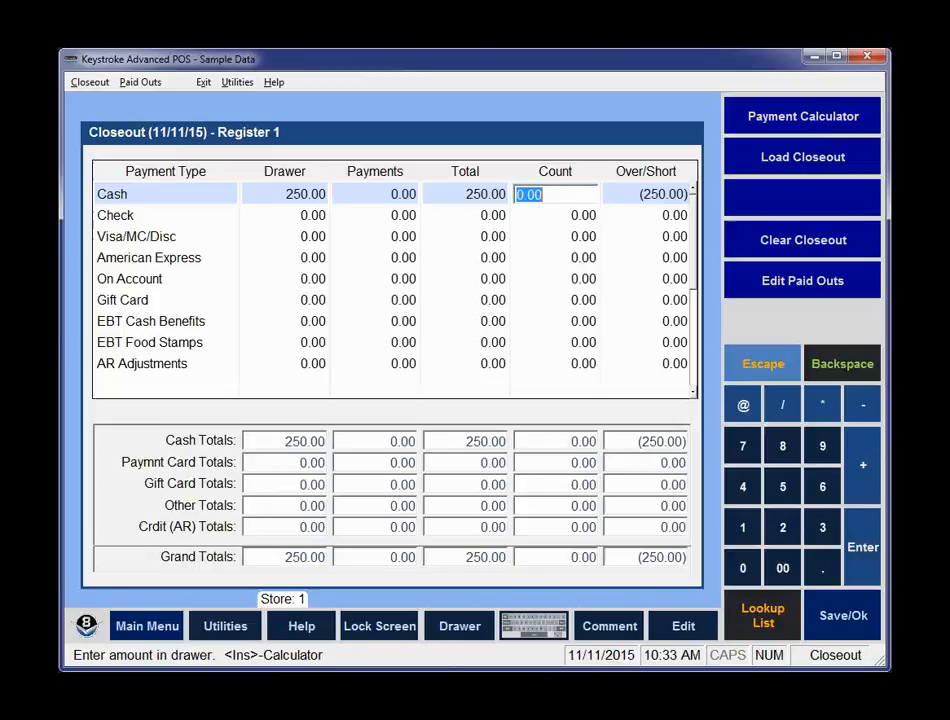
Switch to the PowerPoint slideshow showing the Closeout Module slide.
{"action": "key", "text": "alt+Tab"}
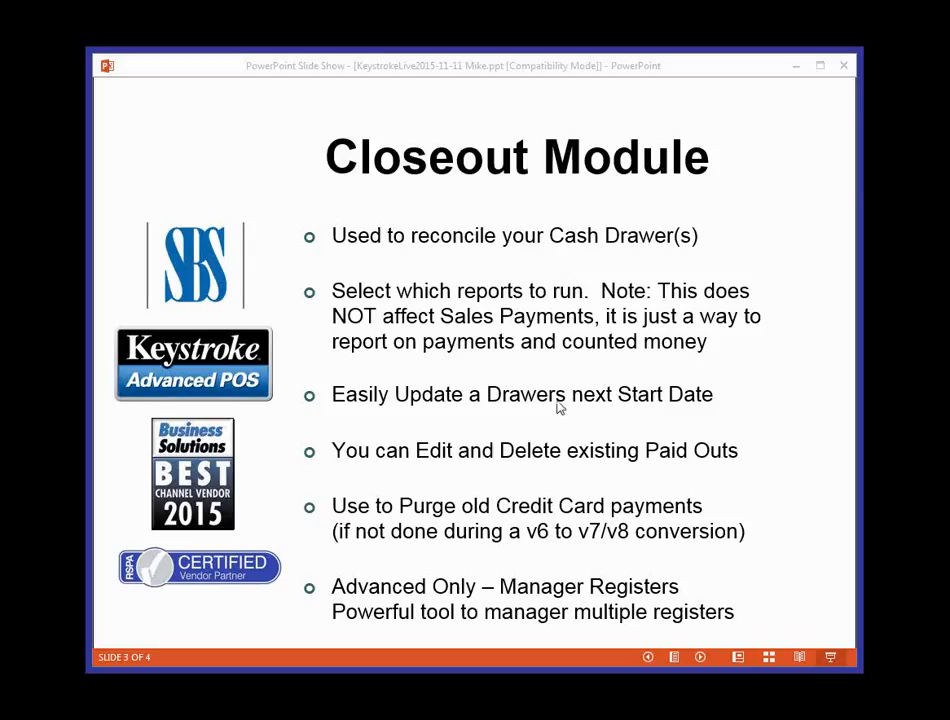
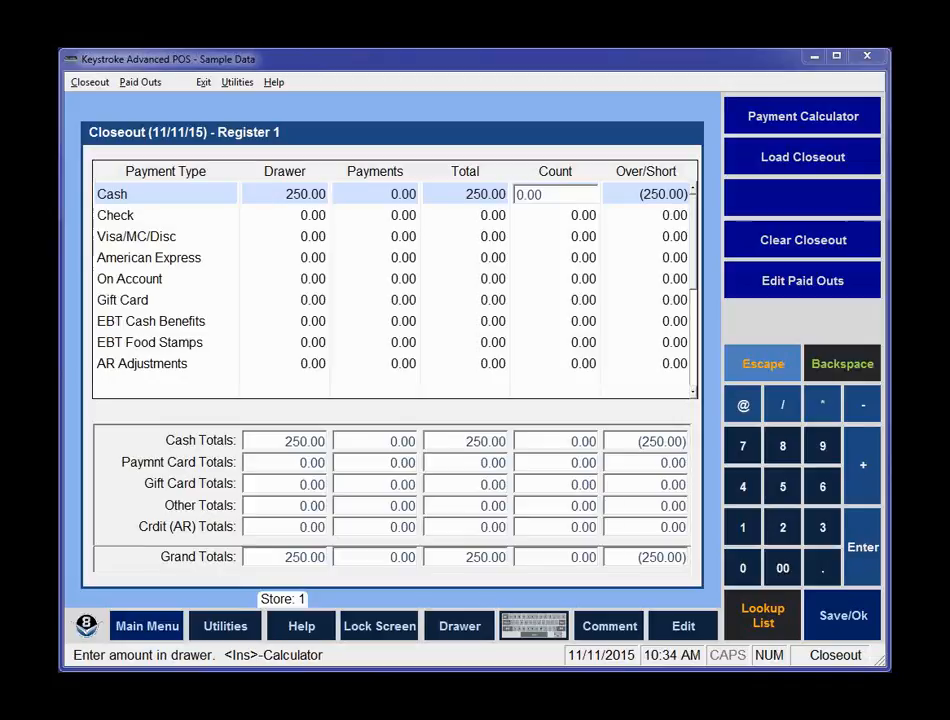
Open the previously saved closeout for editing from the Closeout menu.
{"action": "left_click", "coordinate": [88, 86]}
{"action": "key", "text": "Down"}
{"action": "key", "text": "Down"}
{"action": "key", "text": "Return"}
{"action": "key", "text": "Return"}
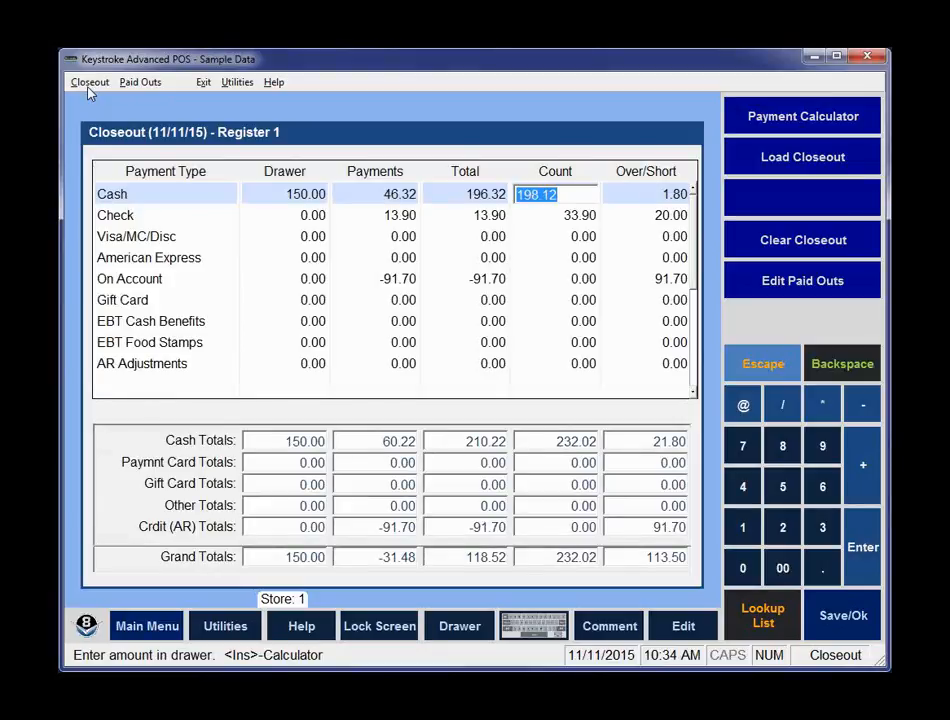
Open the Deposit dialog and set the Cash amount to be left in the drawer to 145.
{"action": "left_click", "coordinate": [89, 84]}
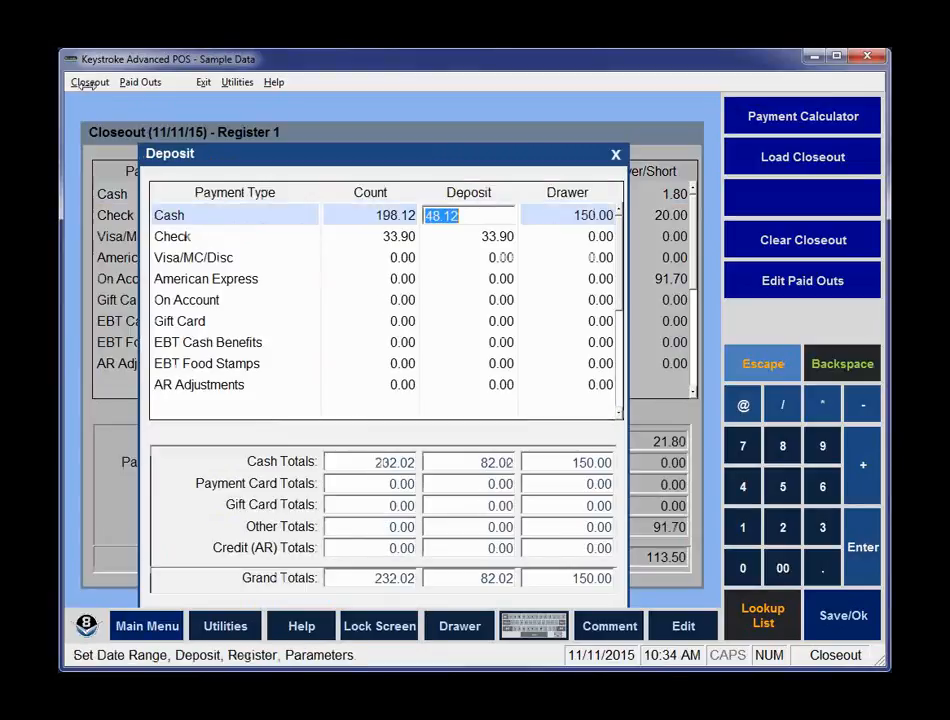
{"action": "left_click", "coordinate": [572, 219]}
{"action": "type", "text": "145"}
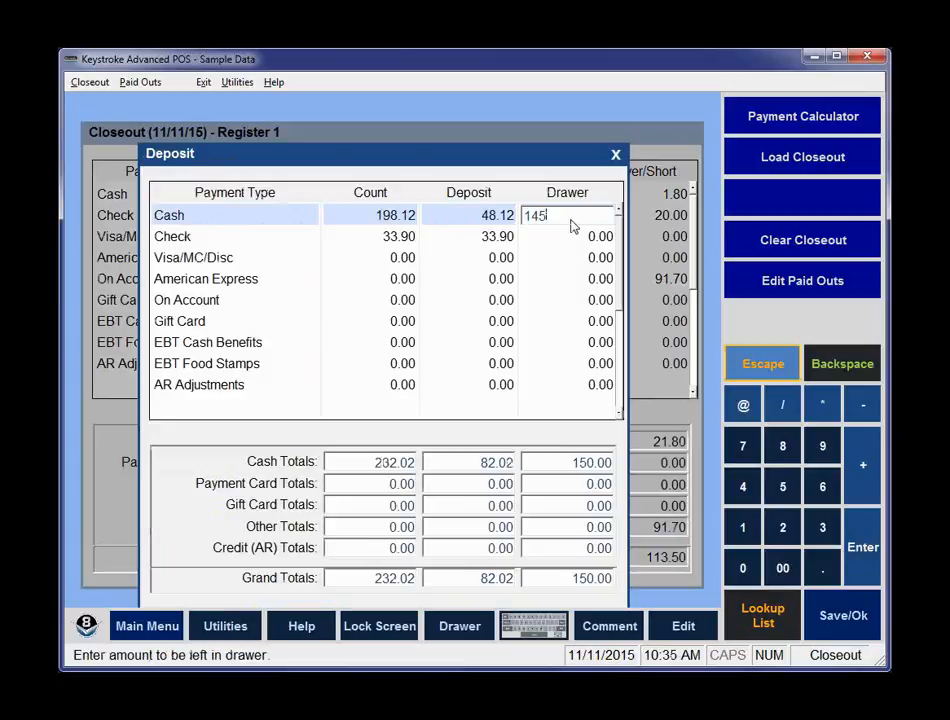
{"action": "key", "text": "Return"}
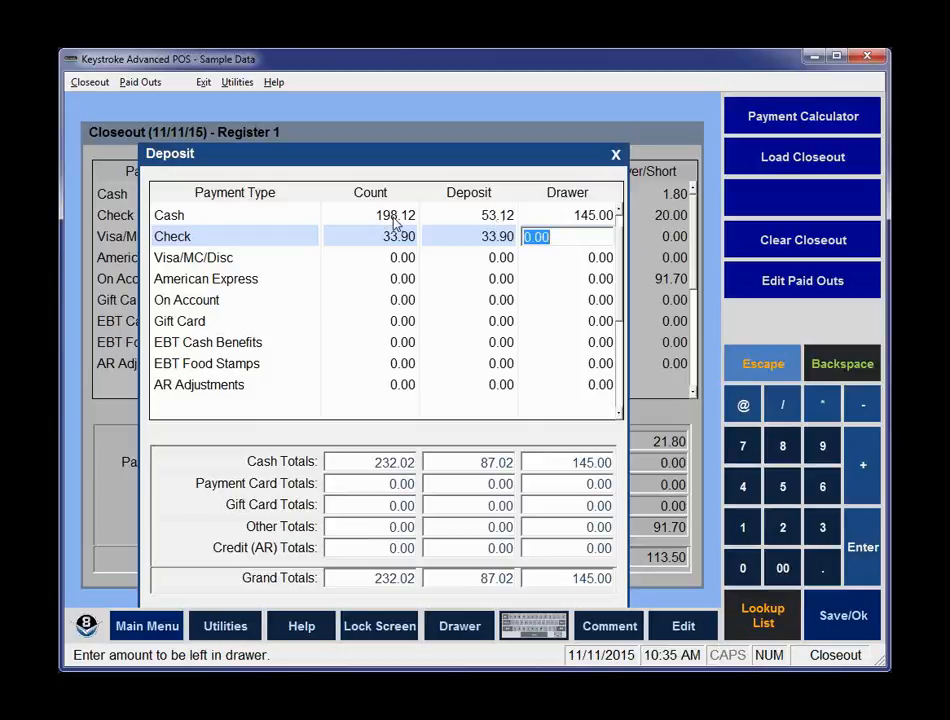
Review the deposit rows and close the Deposit dialog.
{"action": "left_click", "coordinate": [571, 214]}
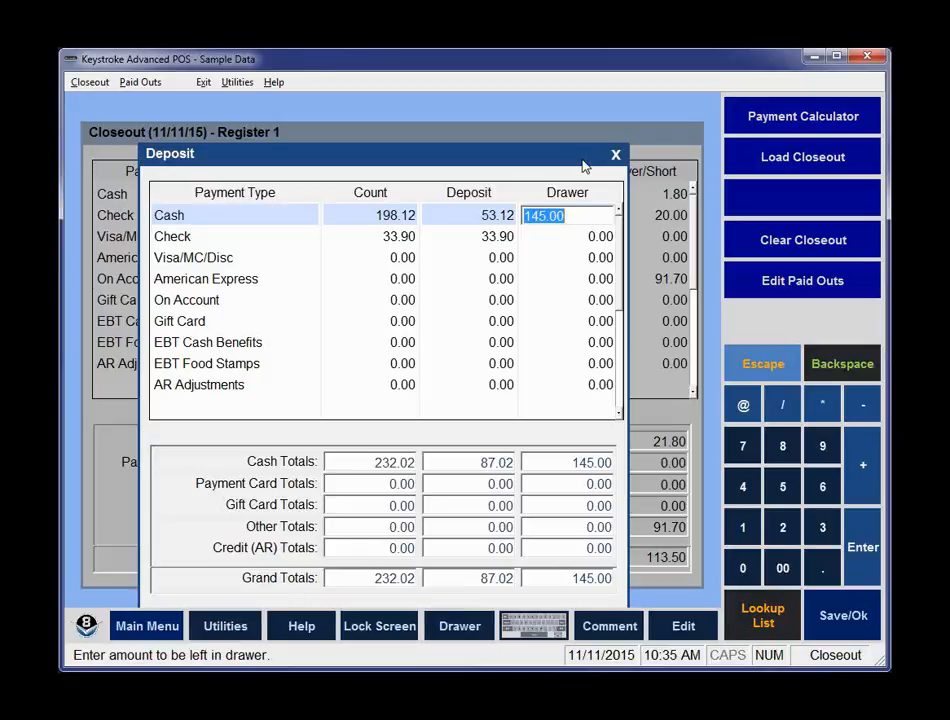
{"action": "key", "text": "Return"}
{"action": "key", "text": "Return"}
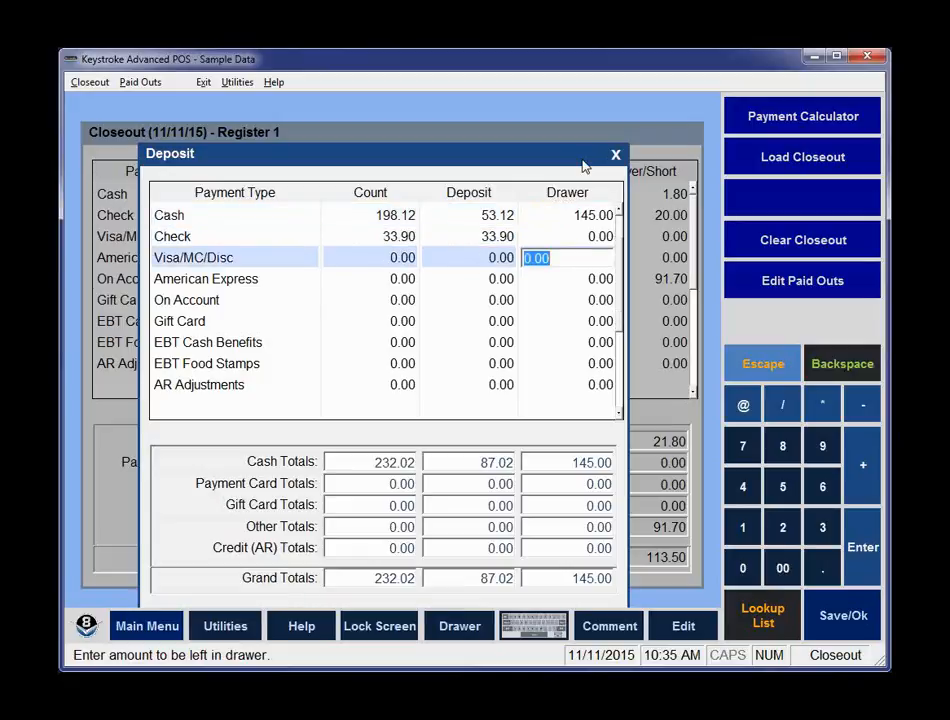
{"action": "key", "text": "Up"}
{"action": "key", "text": "Up"}
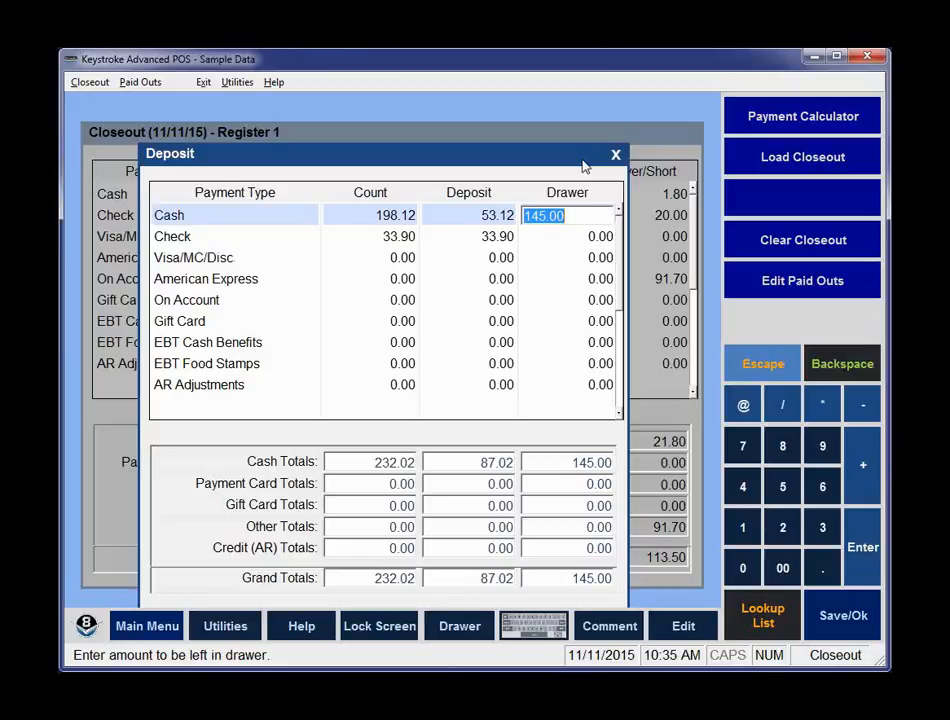
{"action": "key", "text": "Down"}
{"action": "key", "text": "Down"}
{"action": "key", "text": "Up"}
{"action": "key", "text": "Up"}
{"action": "key", "text": "Escape"}
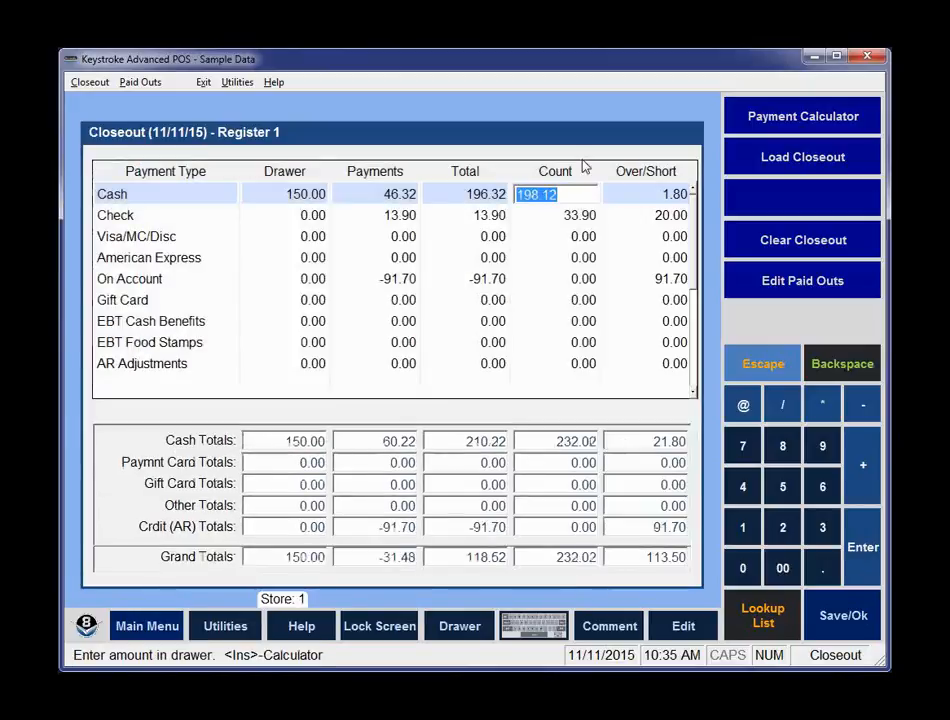
Turn off the Don't update Drawer option in Closeout Parameters and confirm.
{"action": "key", "text": "alt"}
{"action": "key", "text": "Down"}
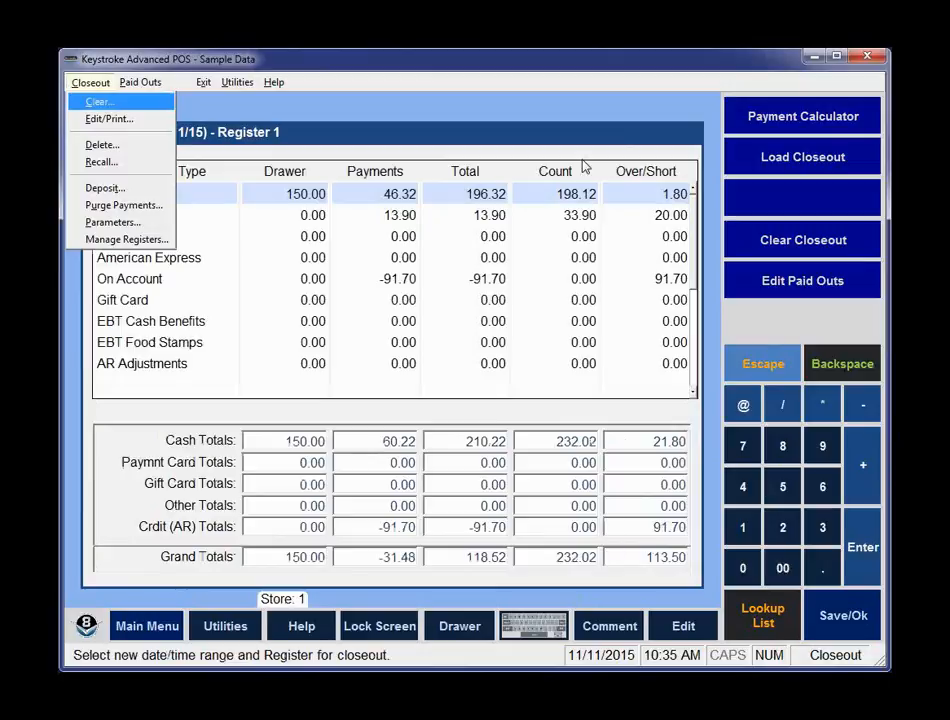
{"action": "key", "text": "p"}
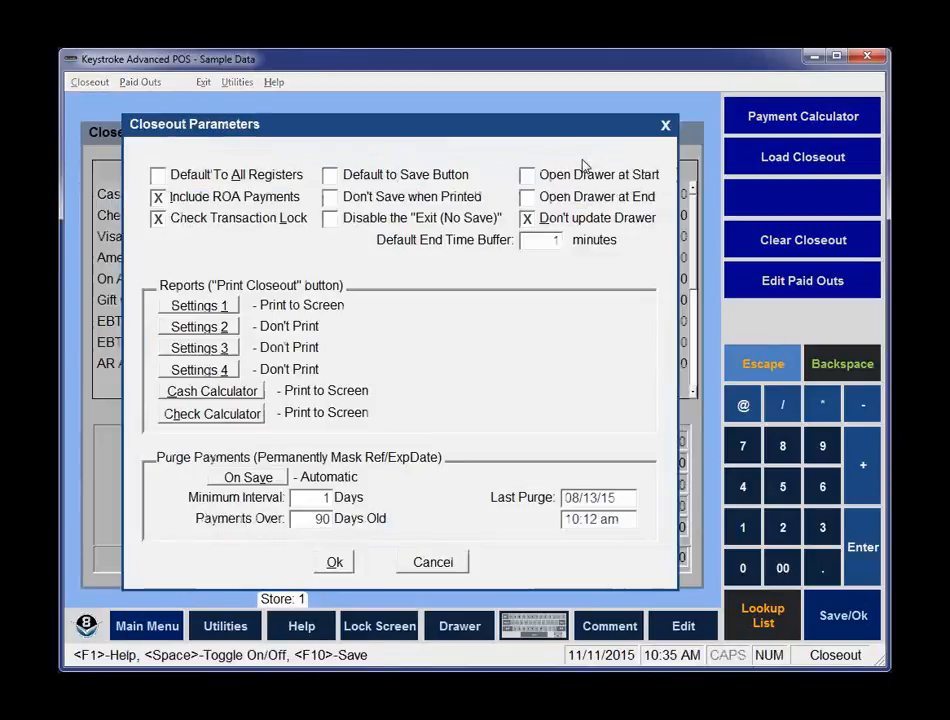
{"action": "left_click", "coordinate": [527, 219]}
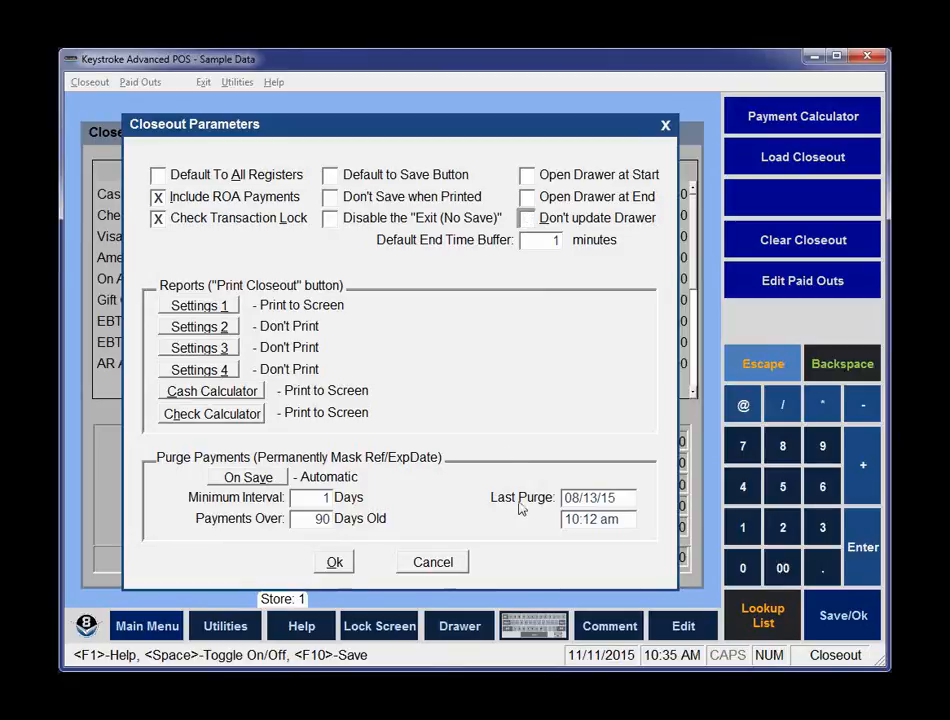
{"action": "left_click", "coordinate": [336, 563]}
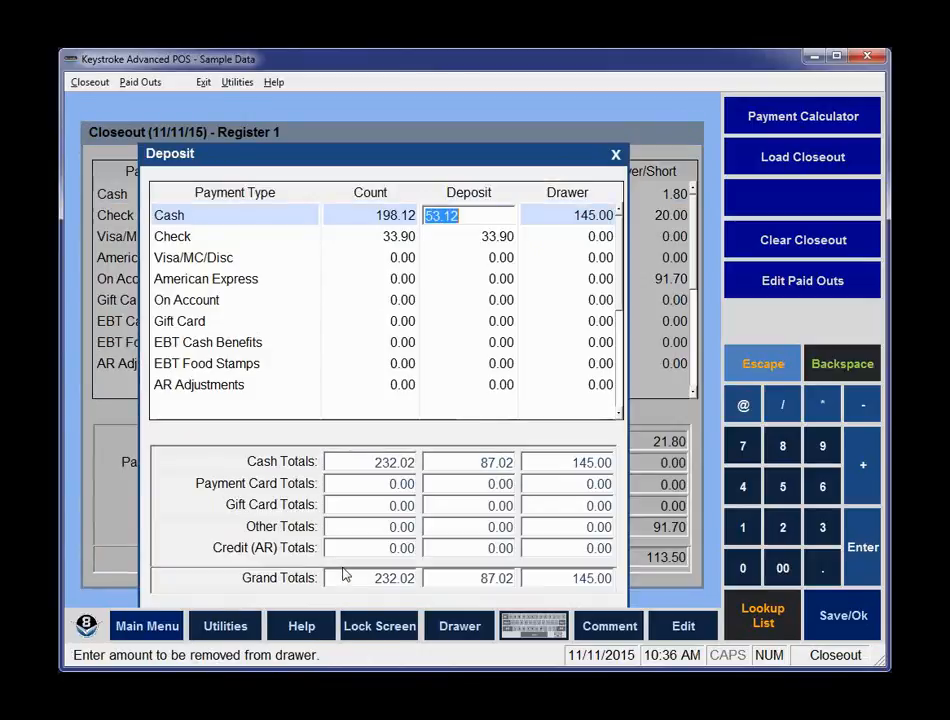
Close the Deposit dialog and exit the closeout back to the sales screen.
{"action": "key", "text": "Tab"}
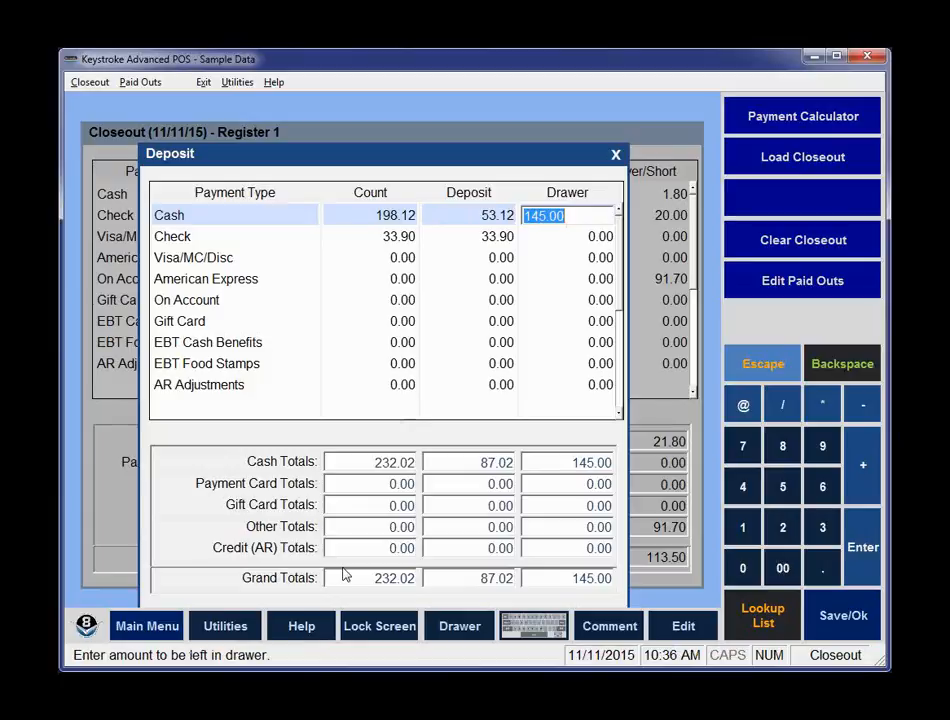
{"action": "key", "text": "Escape"}
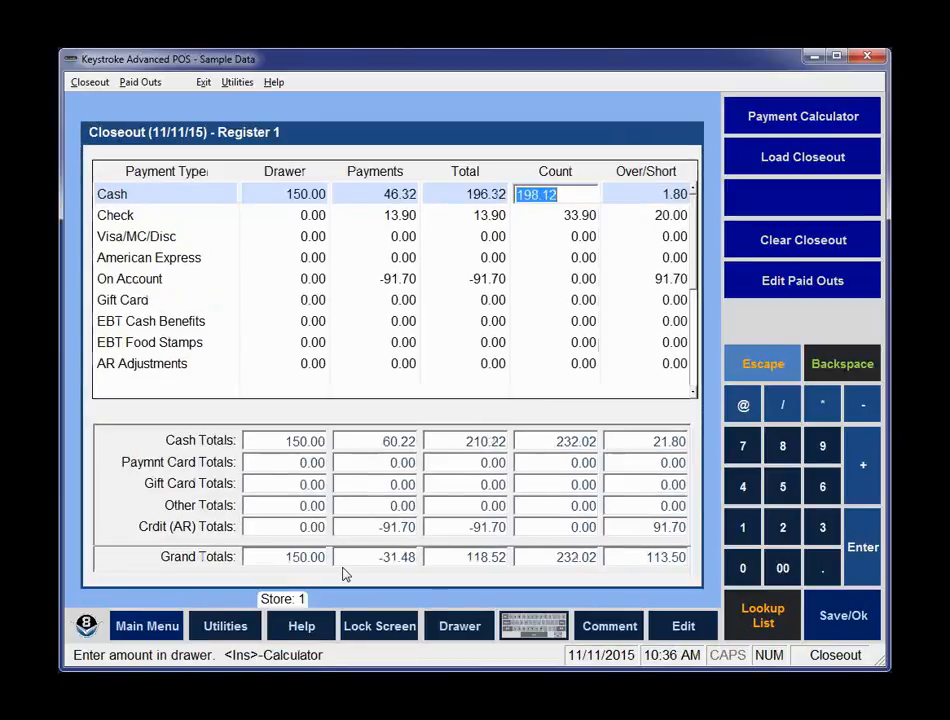
{"action": "key", "text": "Escape"}
{"action": "key", "text": "Return"}
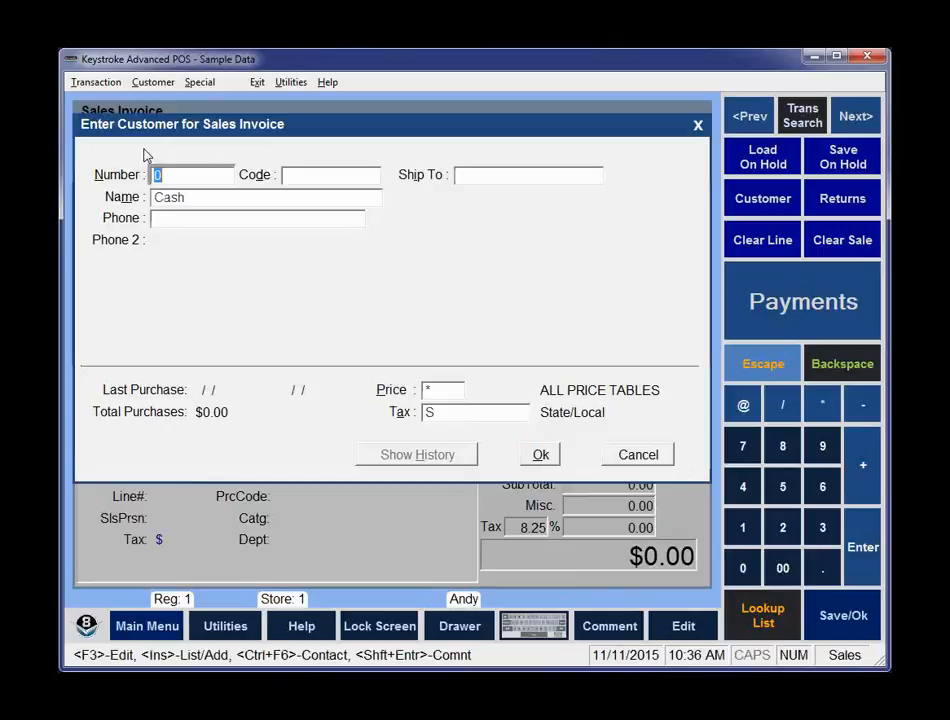
Reopen Closeout, cancel the date/time range, and open the saved closeout through Edit/Print.
{"action": "left_click", "coordinate": [199, 82]}
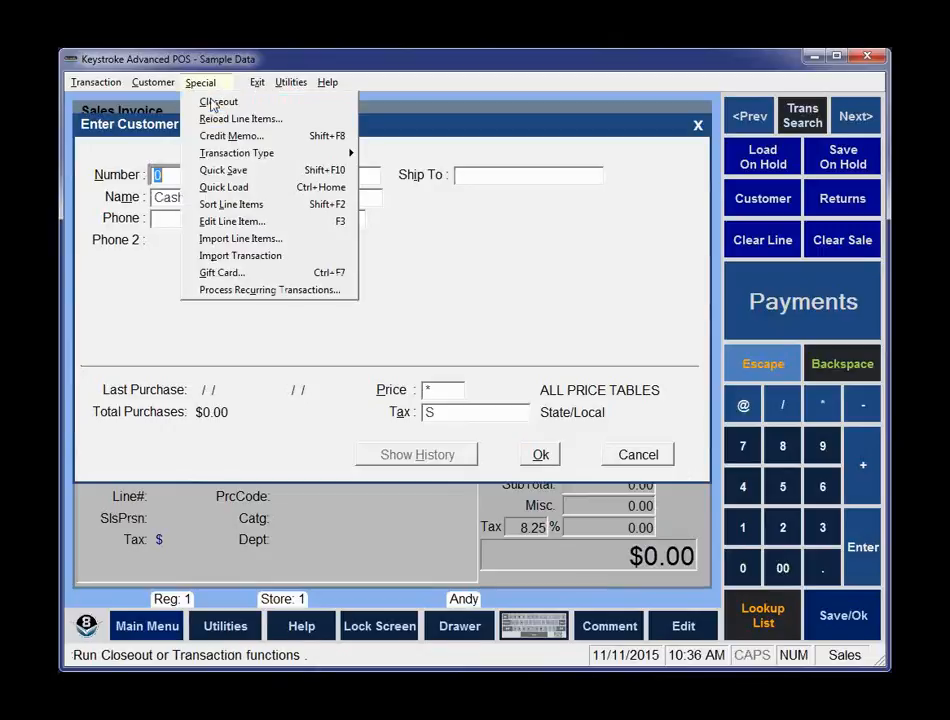
{"action": "left_click", "coordinate": [214, 104]}
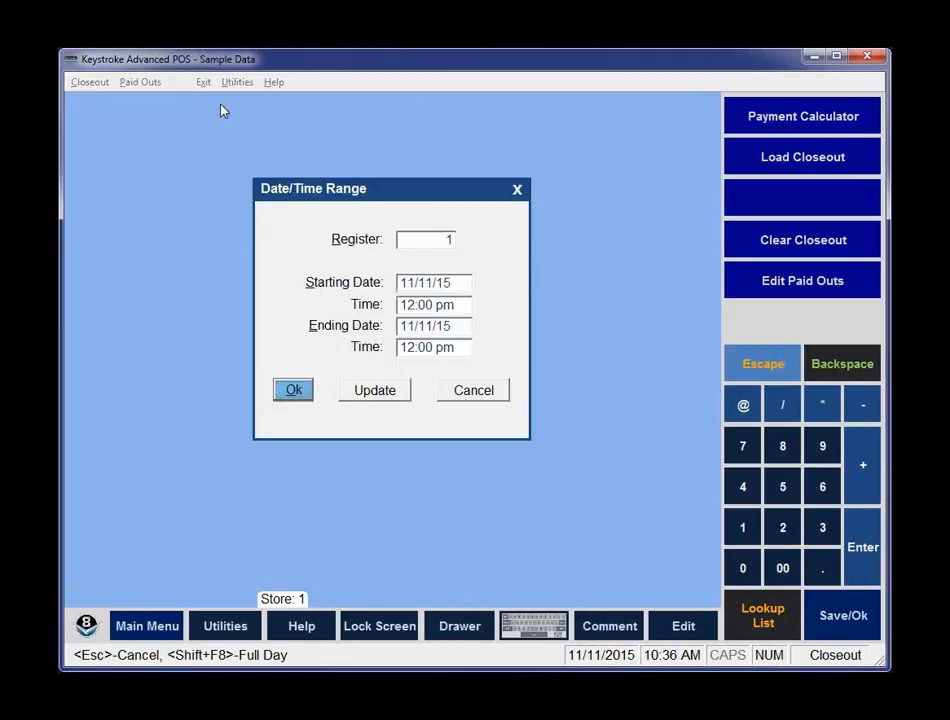
{"action": "key", "text": "Escape"}
{"action": "left_click", "coordinate": [90, 82]}
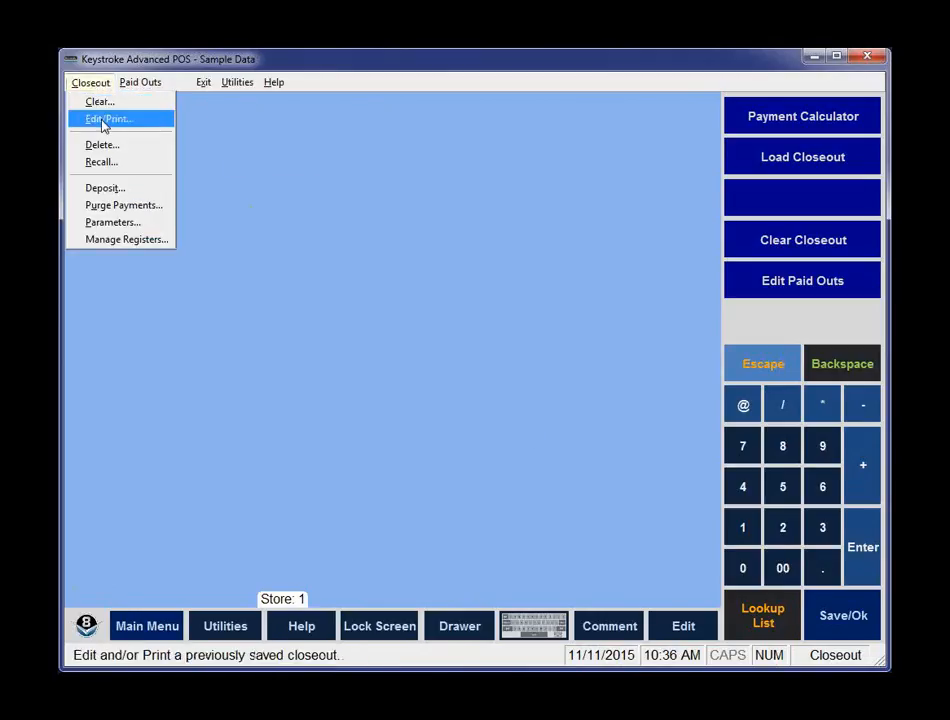
{"action": "left_click", "coordinate": [104, 120]}
{"action": "key", "text": "Return"}
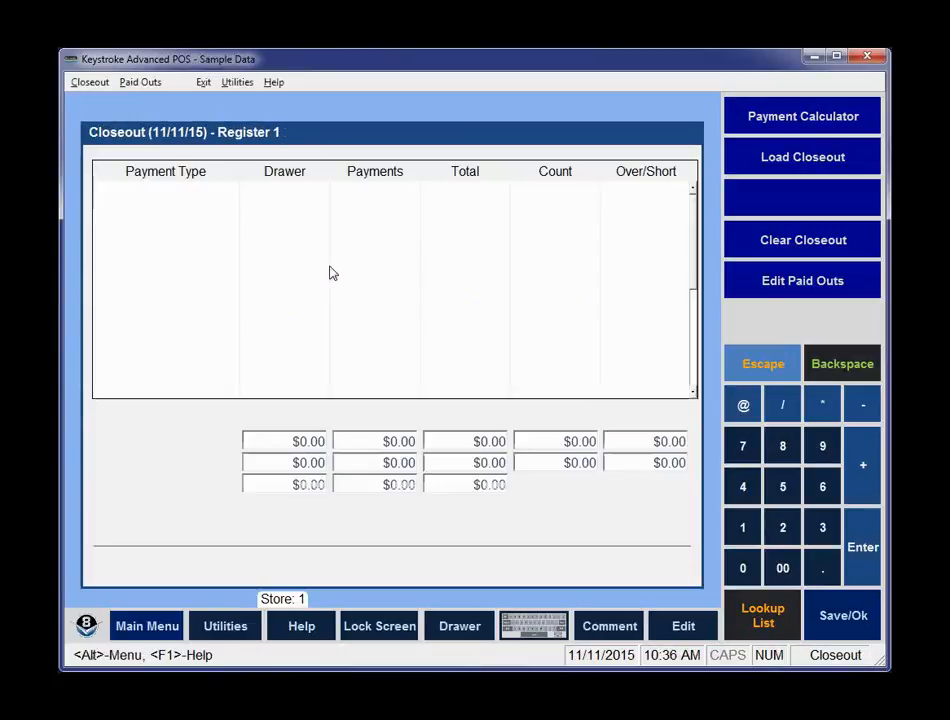
Open the deposit, leave 145 of Cash in the drawer, and save and exit the closeout.
{"action": "key", "text": "F10"}
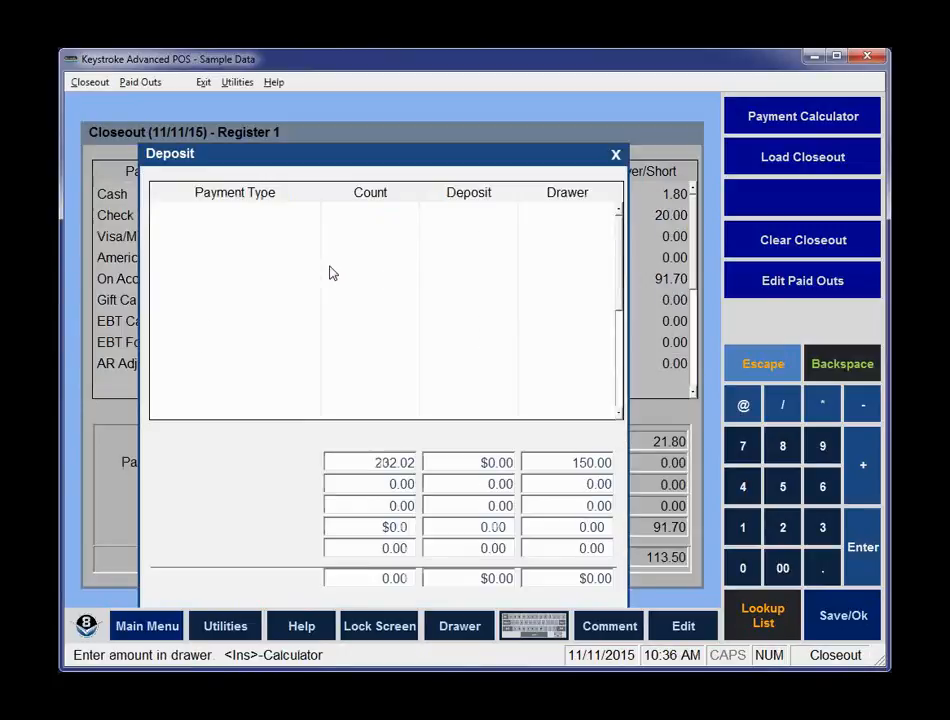
{"action": "key", "text": "Return"}
{"action": "type", "text": "145"}
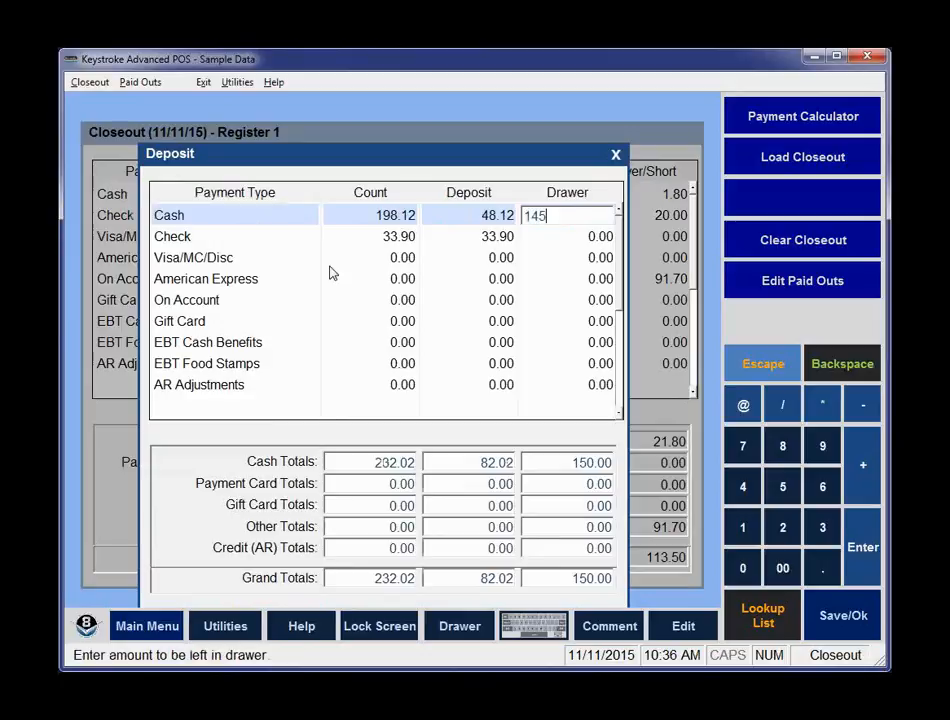
{"action": "key", "text": "Return"}
{"action": "key", "text": "Return"}
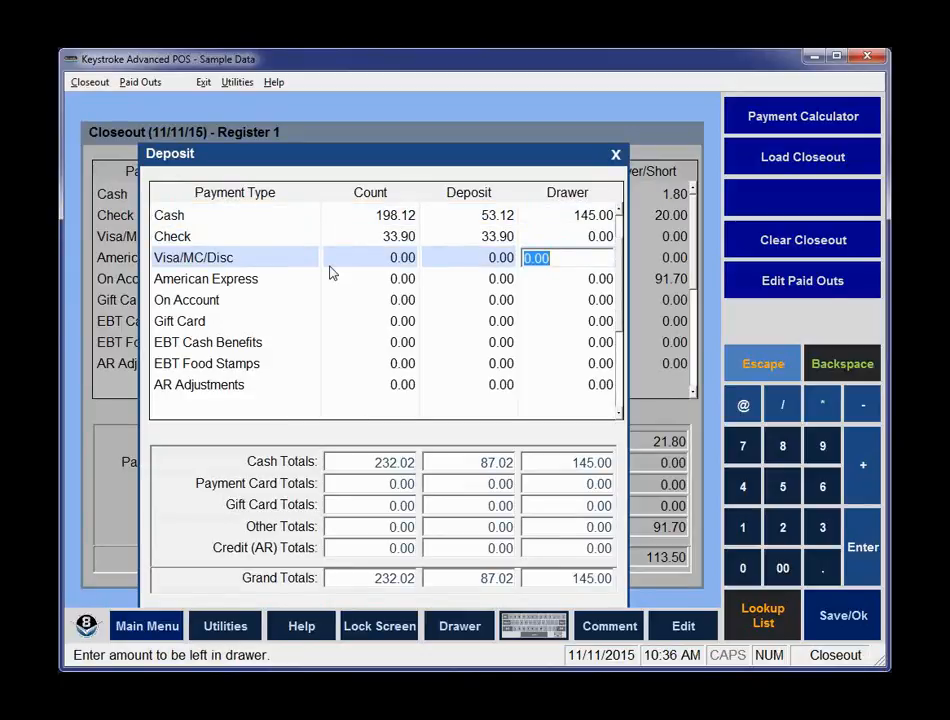
{"action": "key", "text": "F10"}
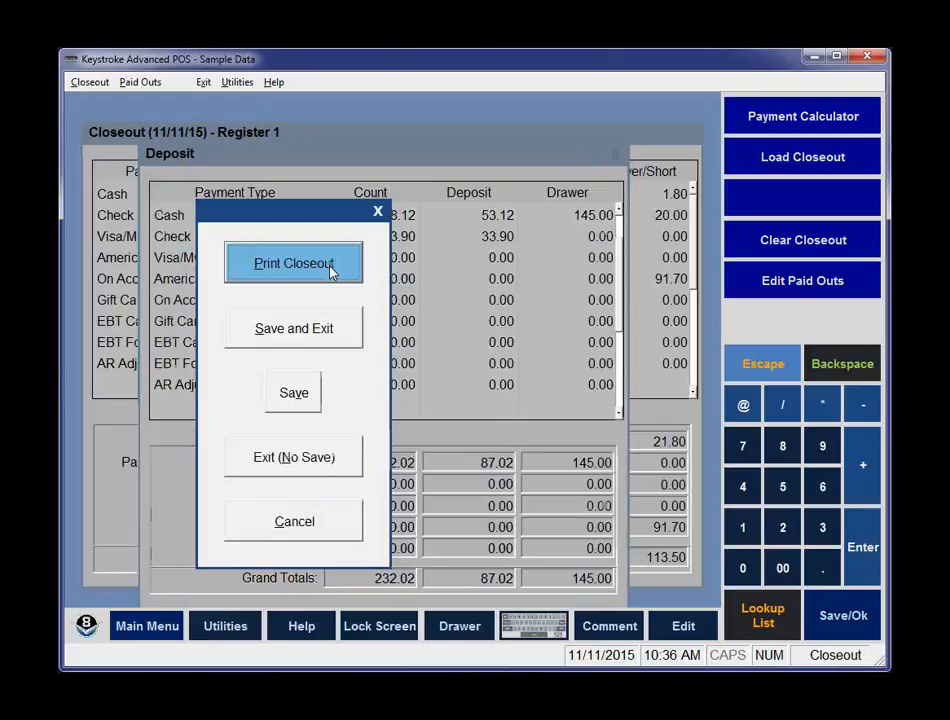
{"action": "key", "text": "Down"}
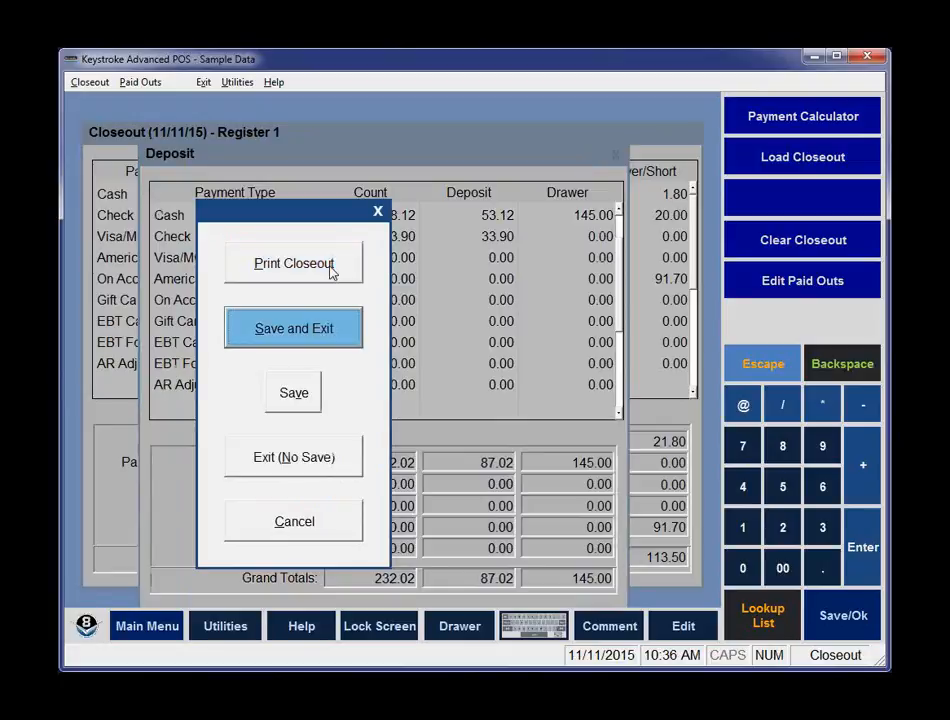
{"action": "key", "text": "Return"}
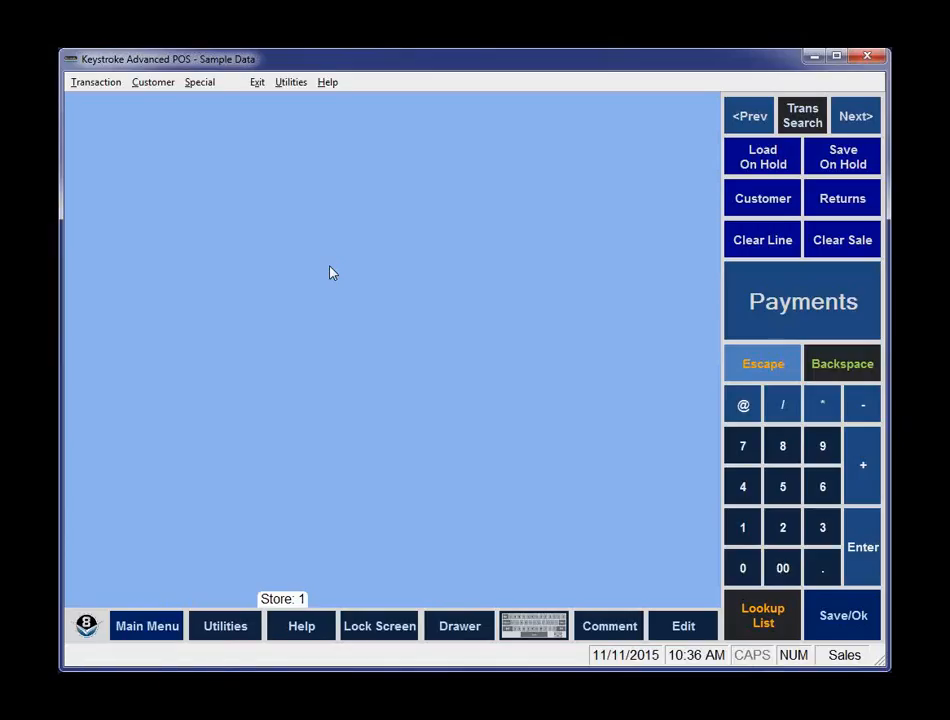
Start a new closeout for register 1, accepting the default date/time range.
{"action": "key", "text": "alt+s"}
{"action": "key", "text": "Return"}
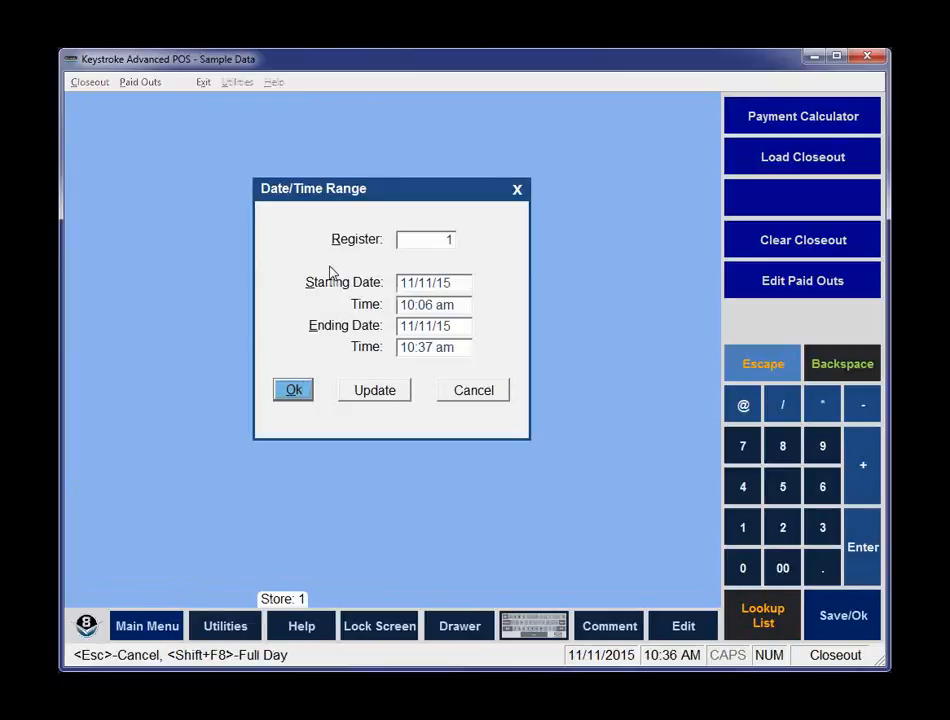
{"action": "key", "text": "Return"}
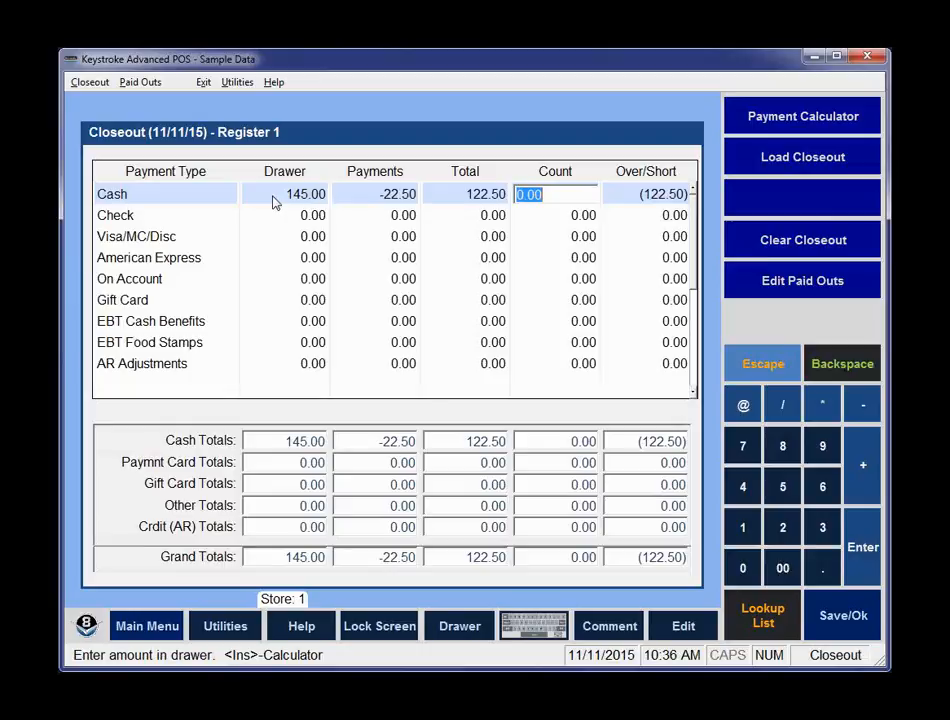
Turn the Don't update Drawer option back on in Closeout Parameters and confirm.
{"action": "left_click", "coordinate": [90, 82]}
{"action": "left_click", "coordinate": [112, 222]}
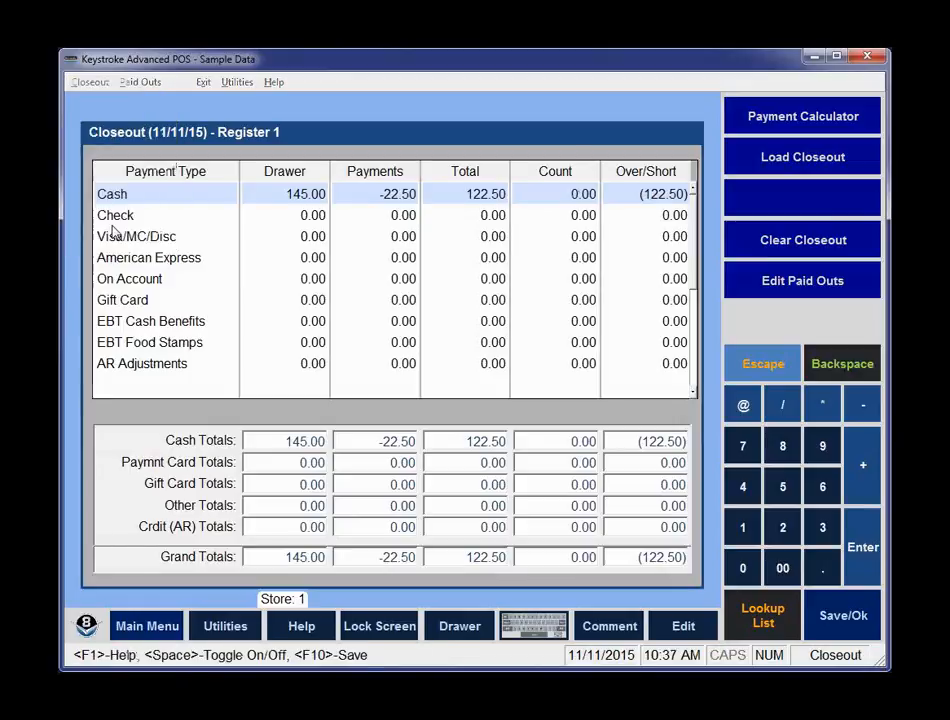
{"action": "left_click", "coordinate": [527, 218]}
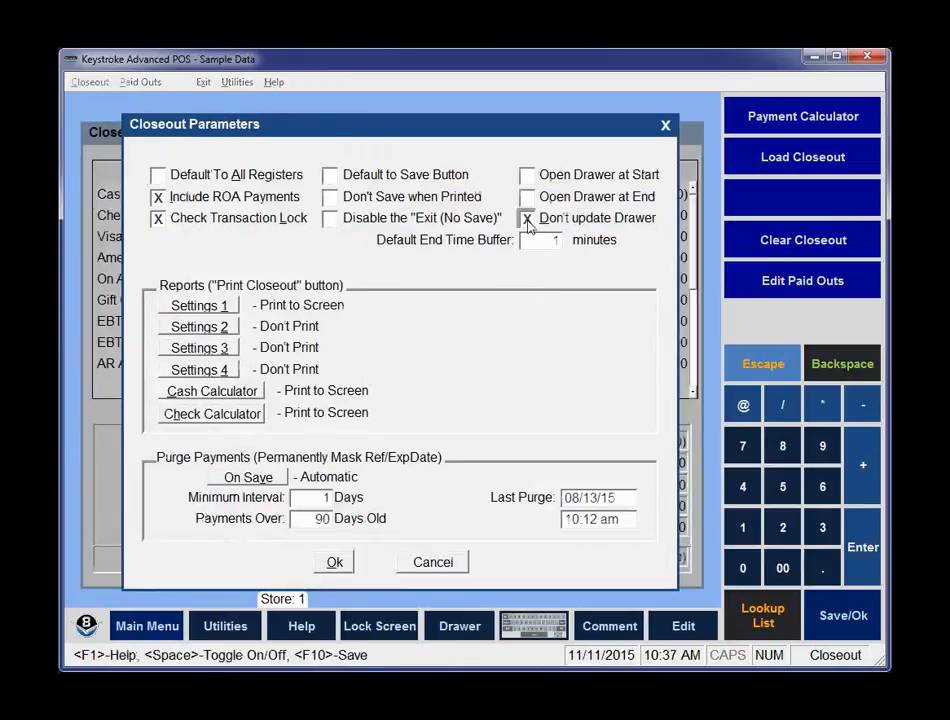
{"action": "left_click", "coordinate": [336, 563]}
{"action": "key", "text": "Return"}
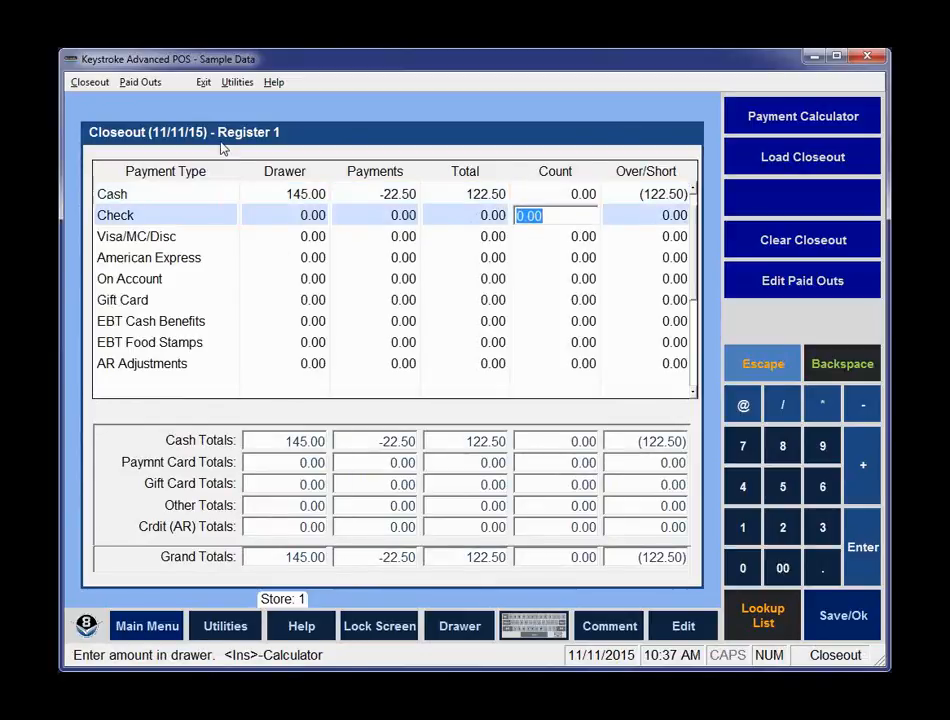
Set register 1's starting Cash drawer amount to 140 in Manage Registers and close it.
{"action": "left_click", "coordinate": [91, 85]}
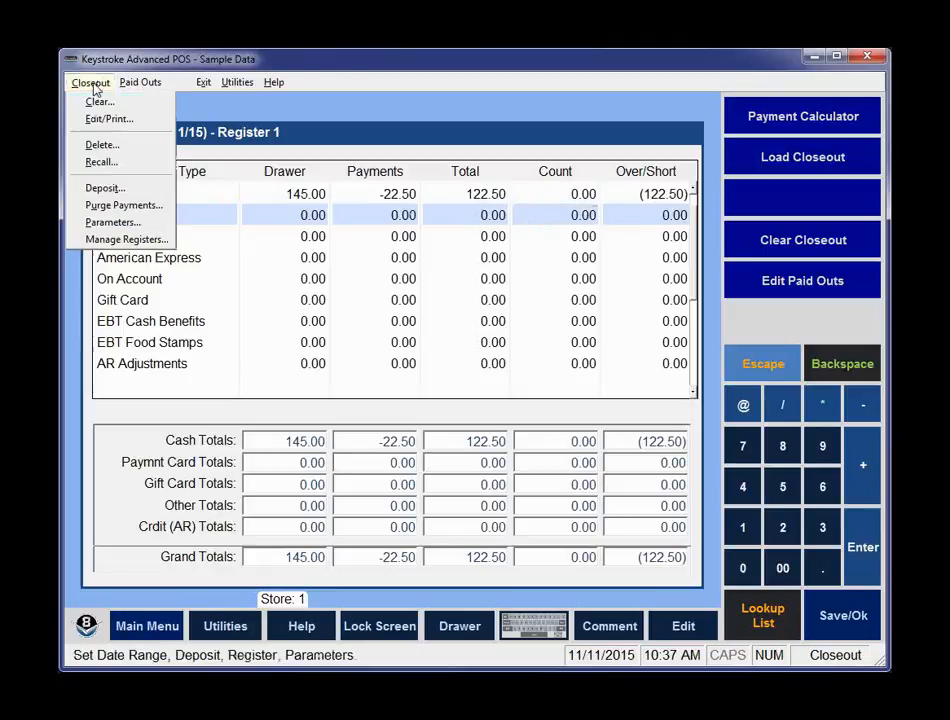
{"action": "left_click", "coordinate": [119, 240]}
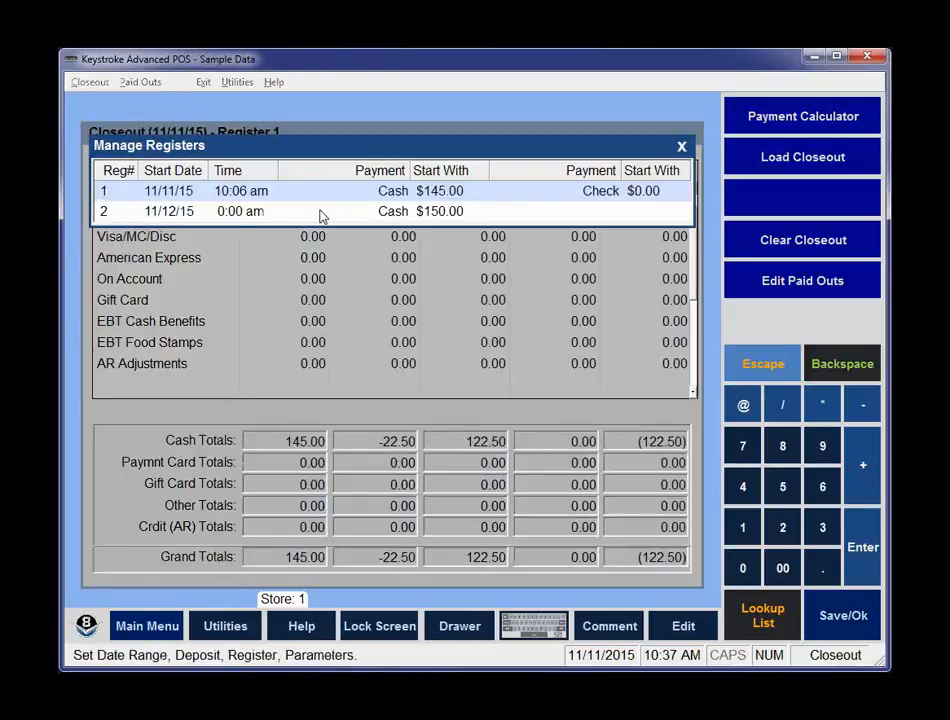
{"action": "key", "text": "Return"}
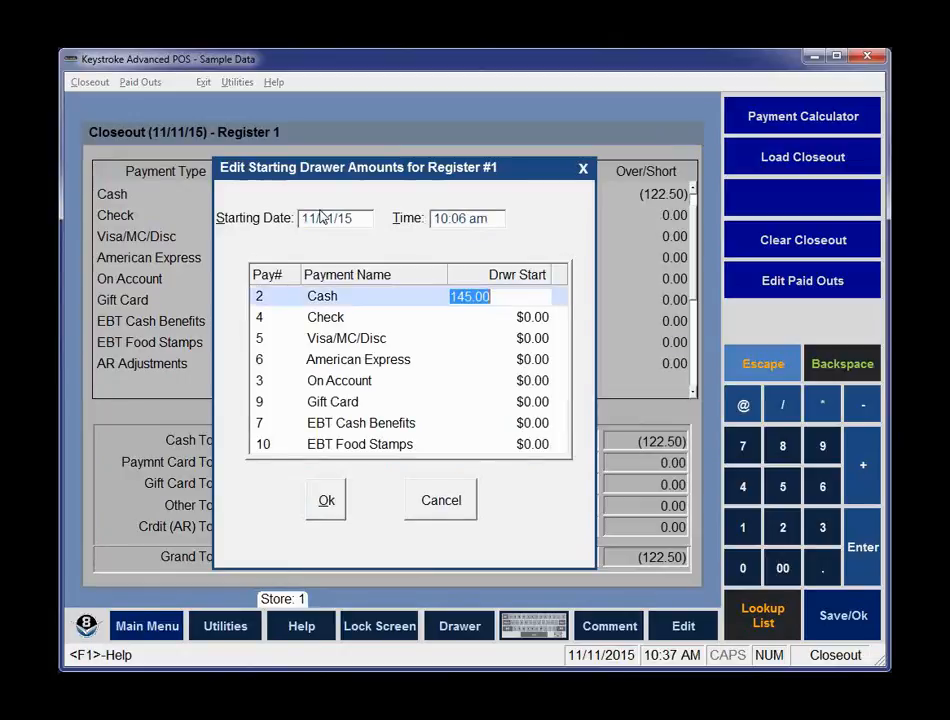
{"action": "type", "text": "140"}
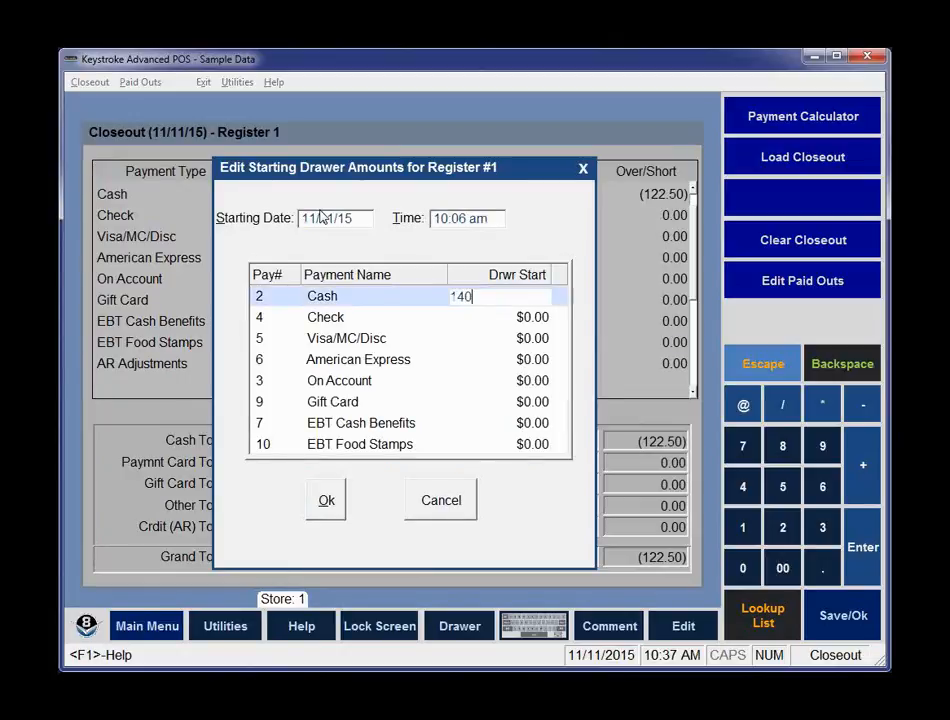
{"action": "key", "text": "Return"}
{"action": "key", "text": "ctrl+Return"}
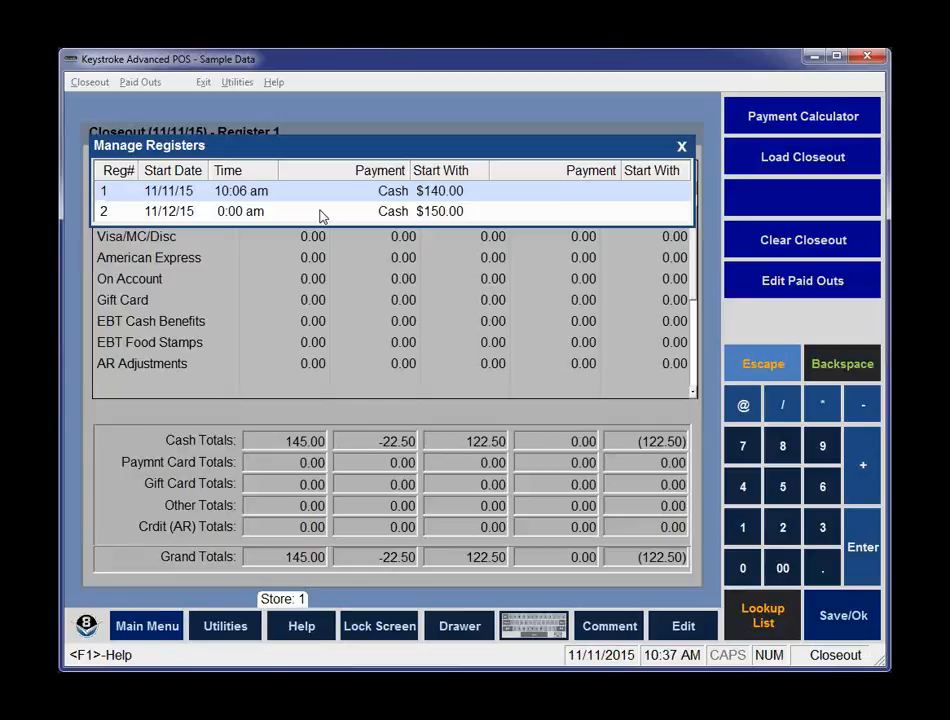
{"action": "key", "text": "Escape"}
{"action": "key", "text": "Escape"}
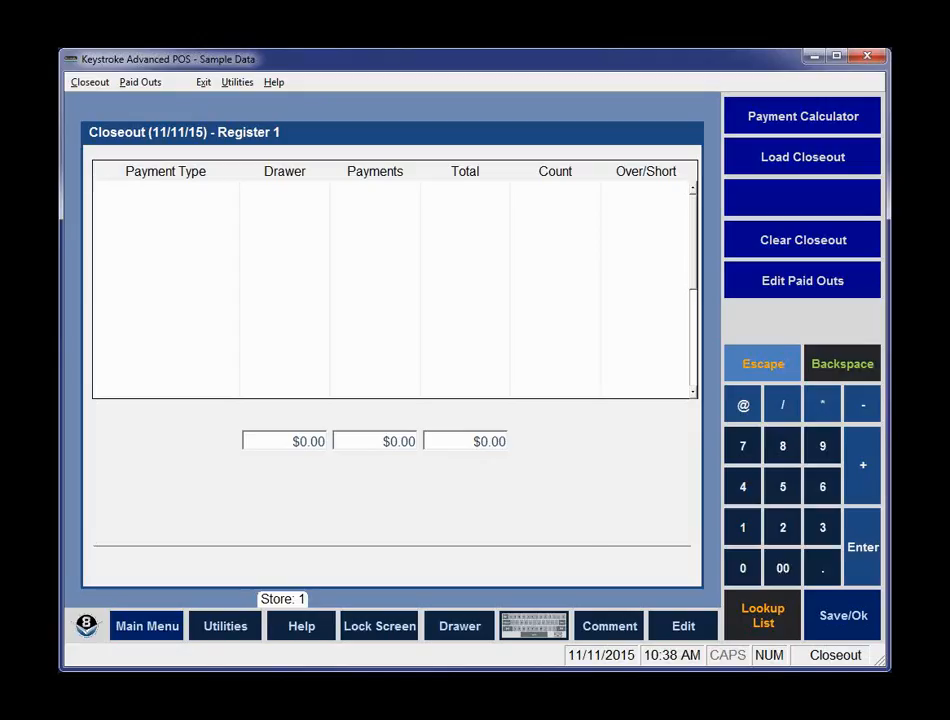
Open report Settings 1 in Closeout Parameters and enable the Deposits Used (always) report.
{"action": "left_click", "coordinate": [90, 82]}
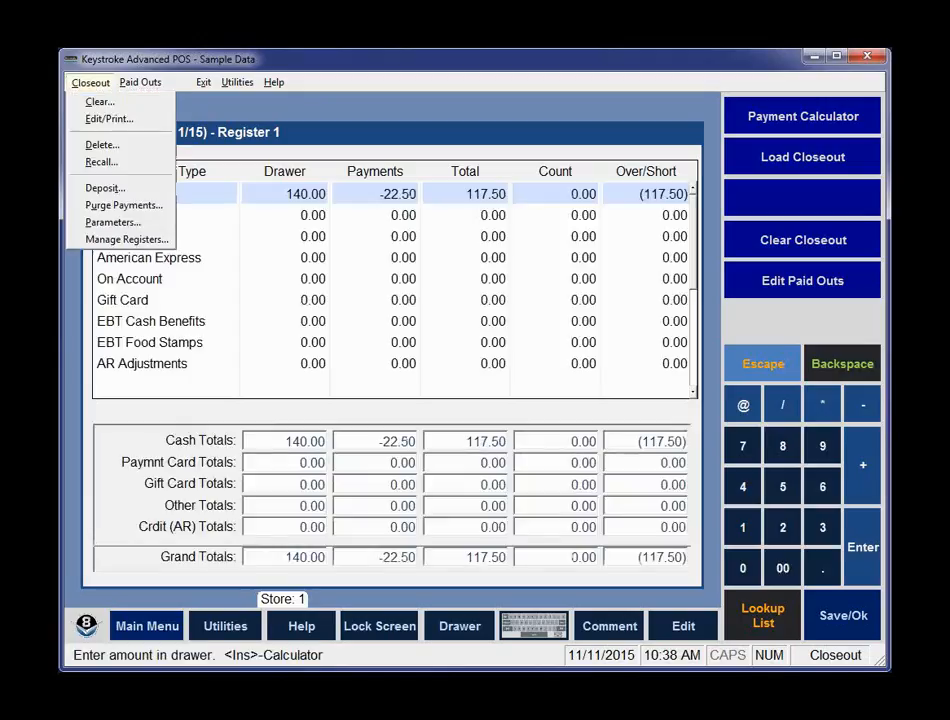
{"action": "left_click", "coordinate": [113, 223]}
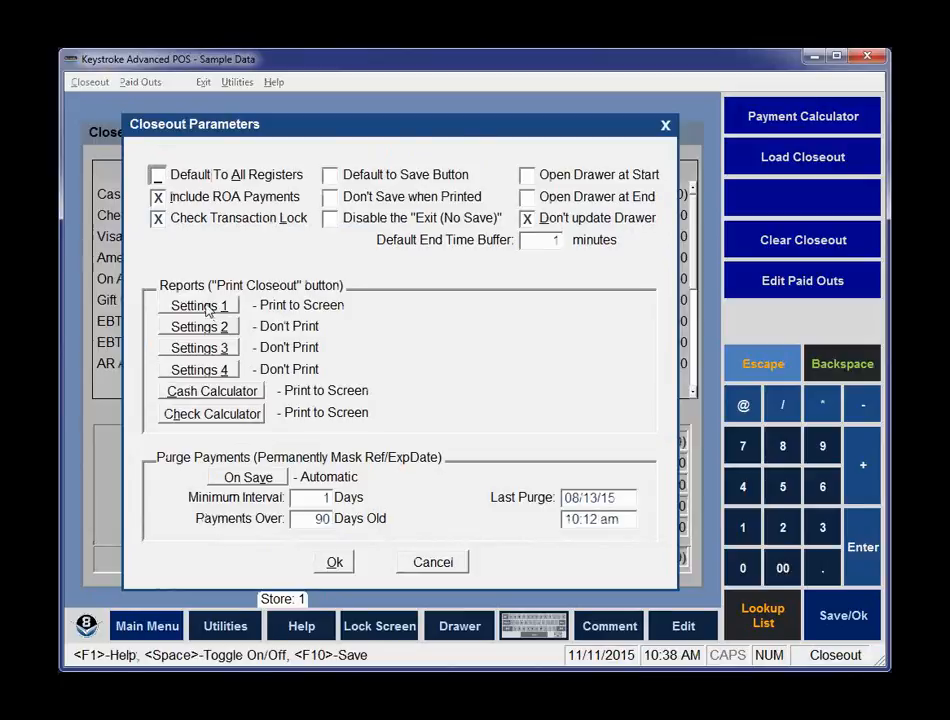
{"action": "left_click", "coordinate": [205, 308]}
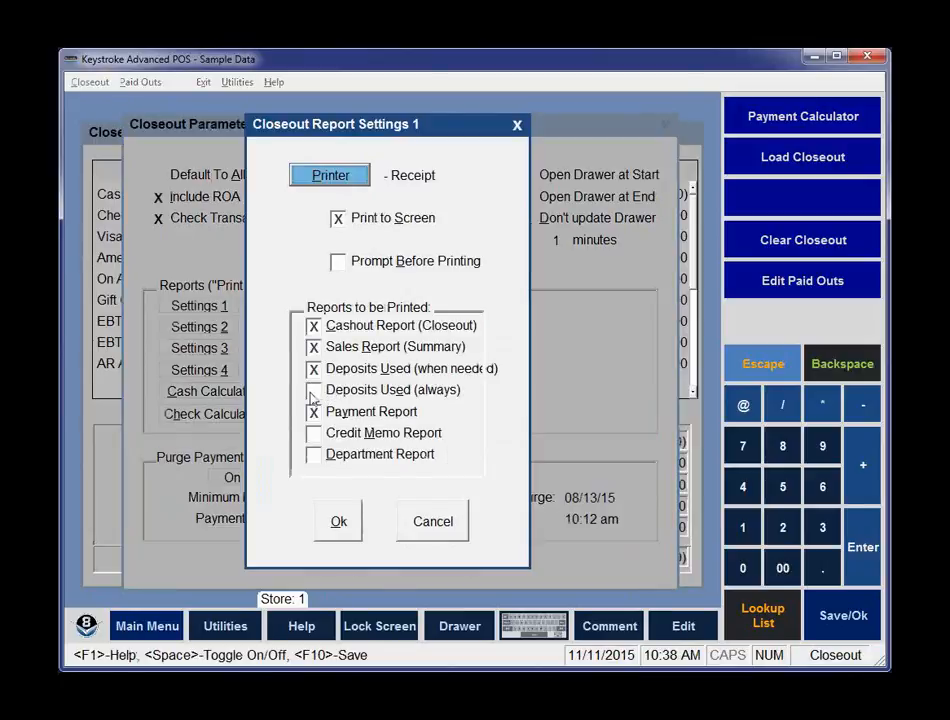
{"action": "left_click", "coordinate": [313, 392]}
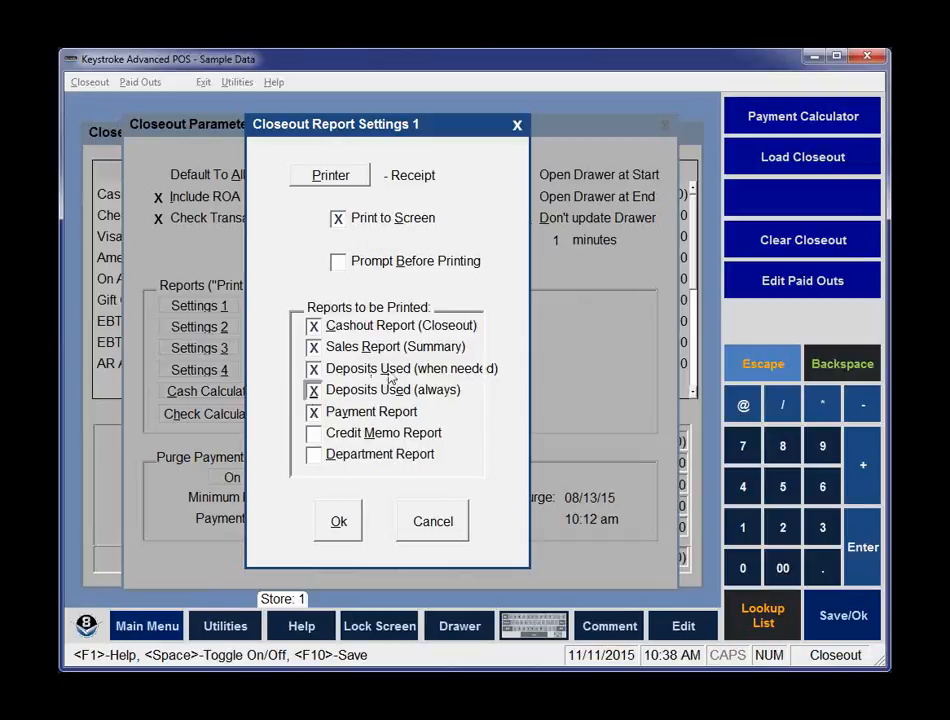